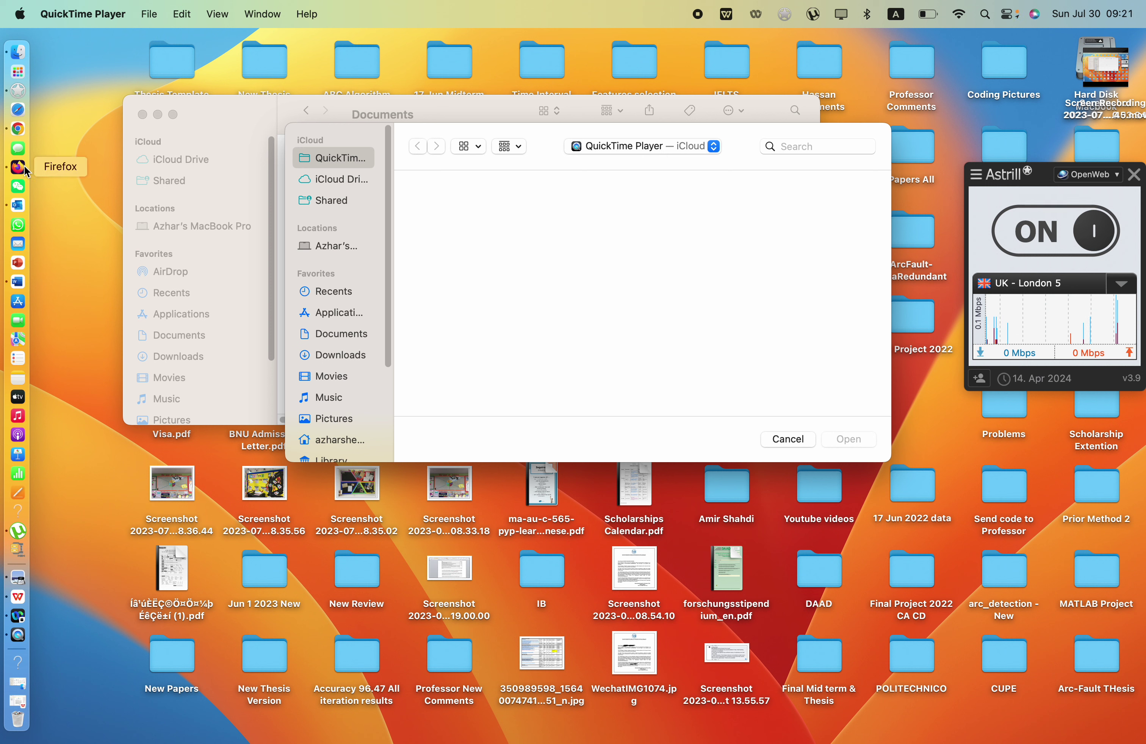
Back in Chrome's Google results, open the univpm.it 'International students' result
{"action": "left_click", "coordinate": [18, 128]}
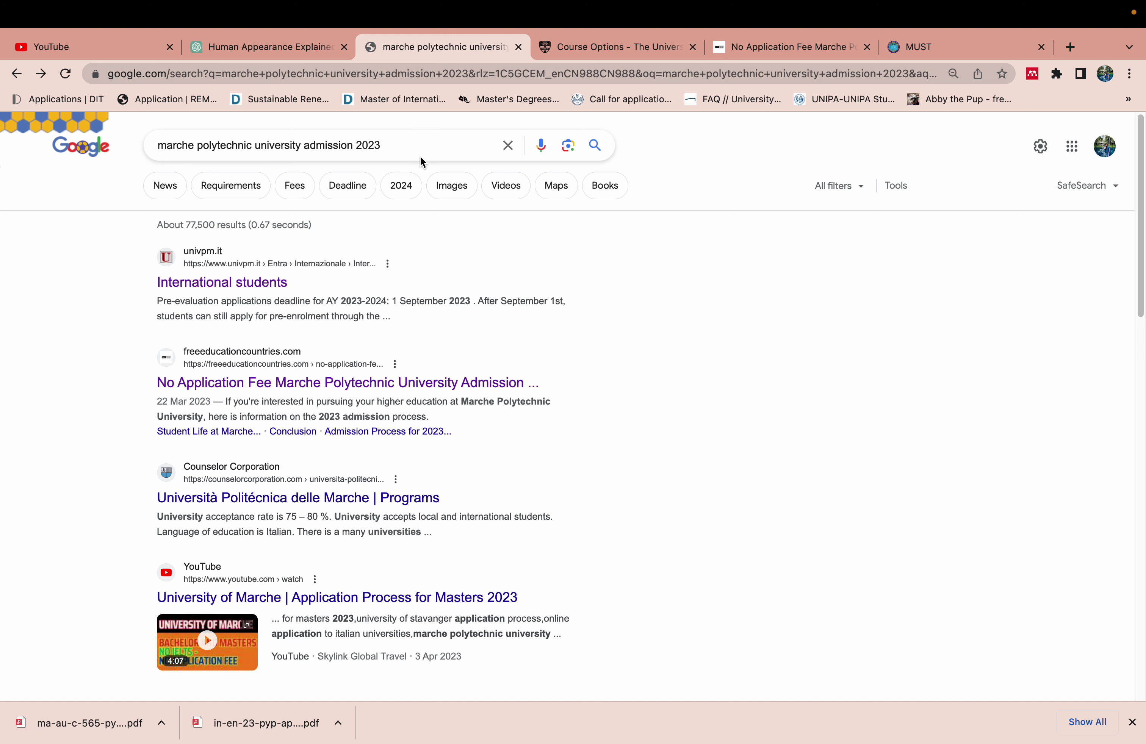
{"action": "left_click", "coordinate": [415, 142]}
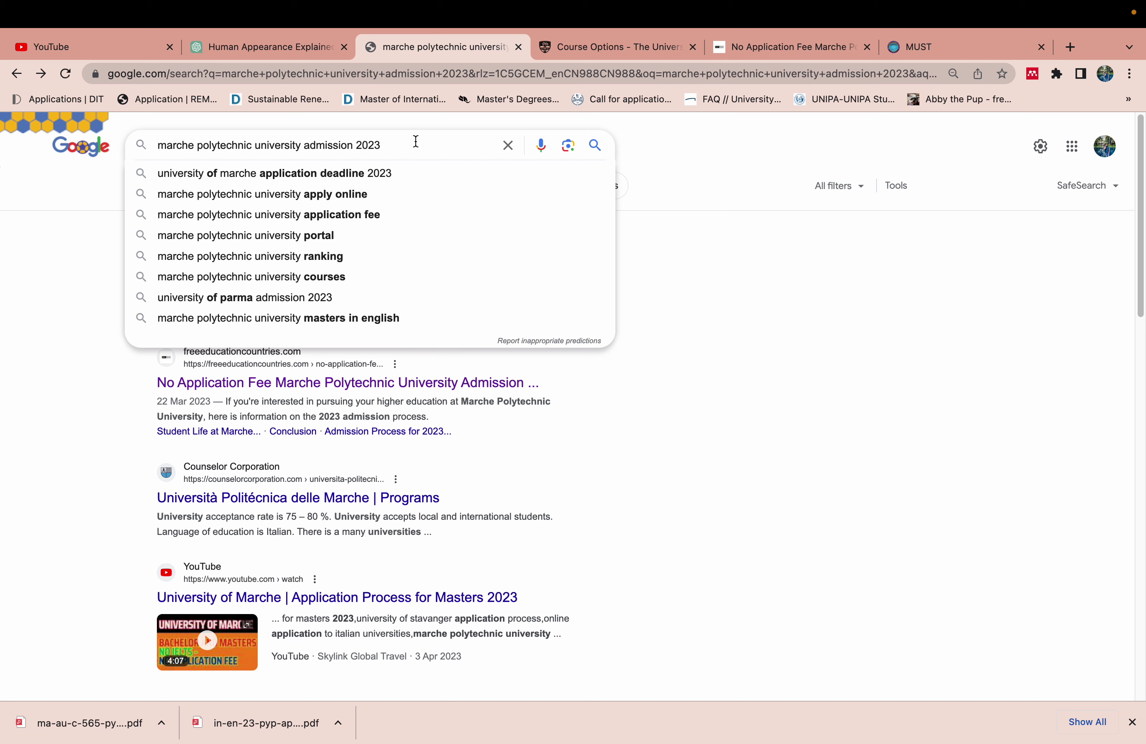
{"action": "left_click", "coordinate": [760, 310]}
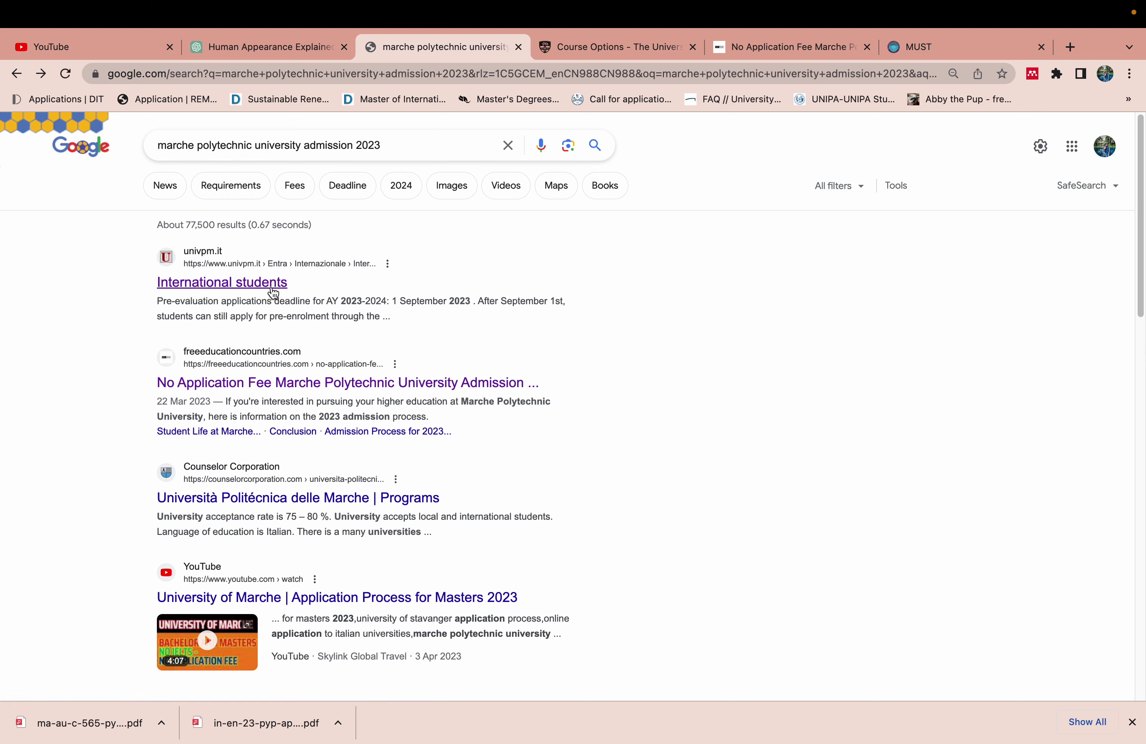
{"action": "left_click", "coordinate": [249, 285]}
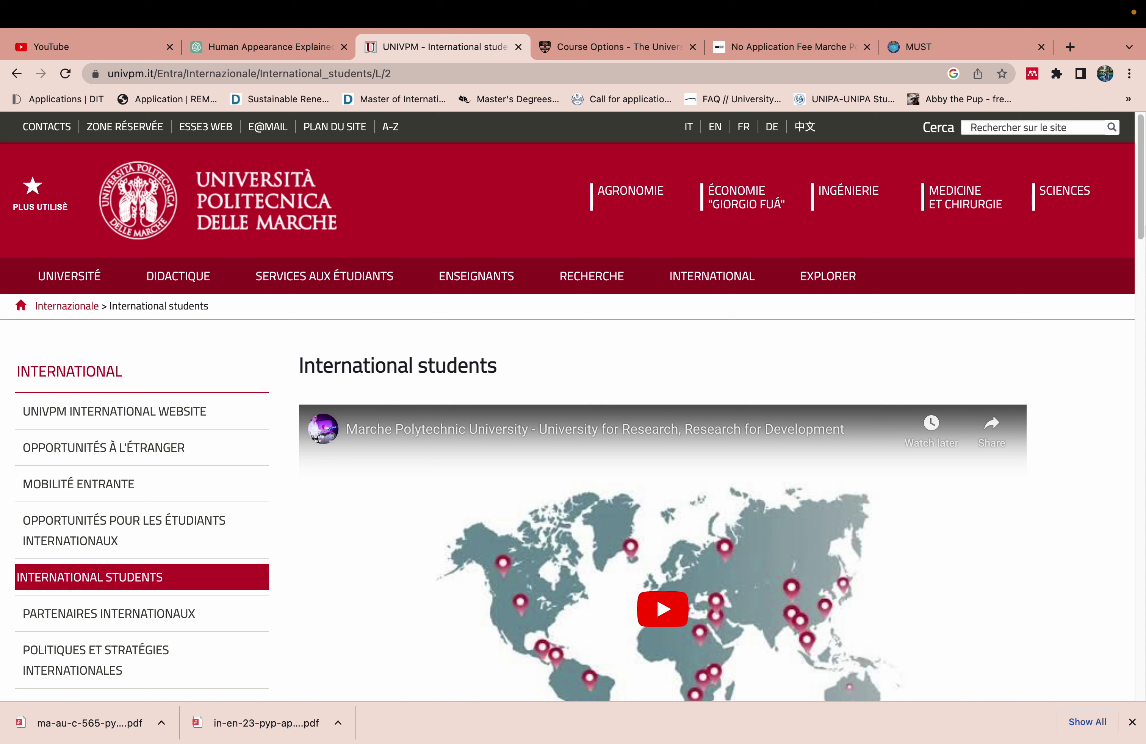
Scroll to the pre-evaluation notice and highlight the 1 September 2023 and 1 December 2023 deadlines
{"action": "scroll", "coordinate": [1139, 152], "scroll_direction": "down", "scroll_amount": 2}
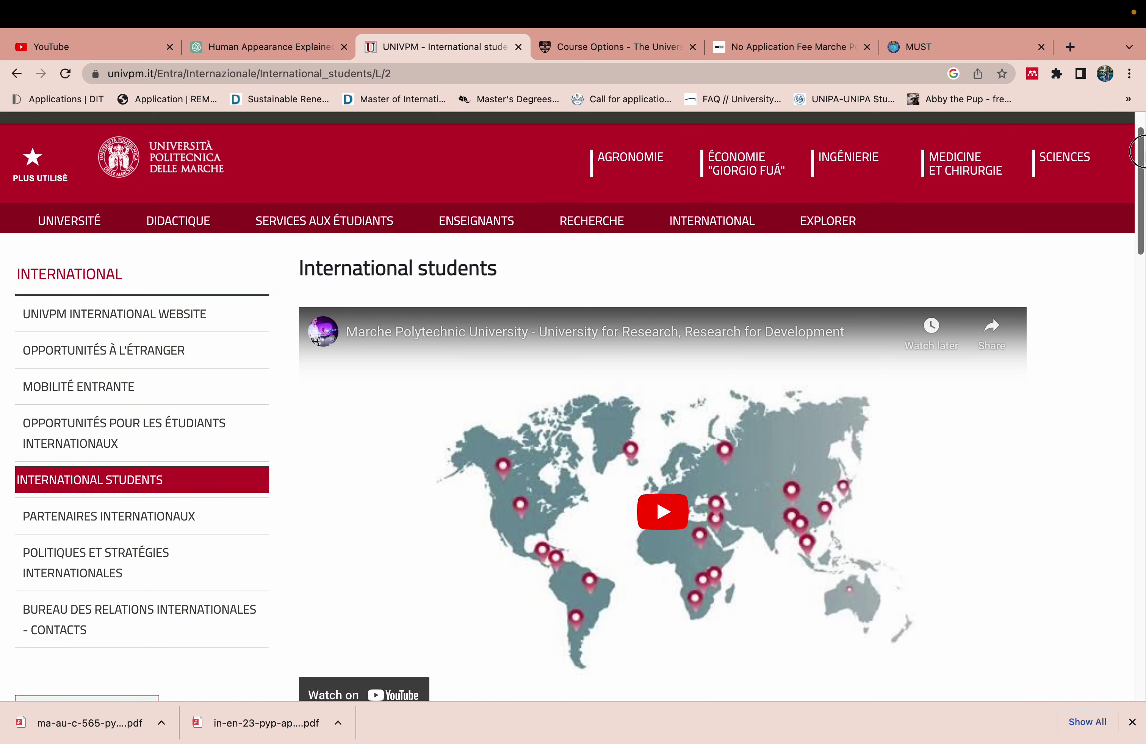
{"action": "left_click_drag", "start_coordinate": [1139, 152], "coordinate": [1139, 289]}
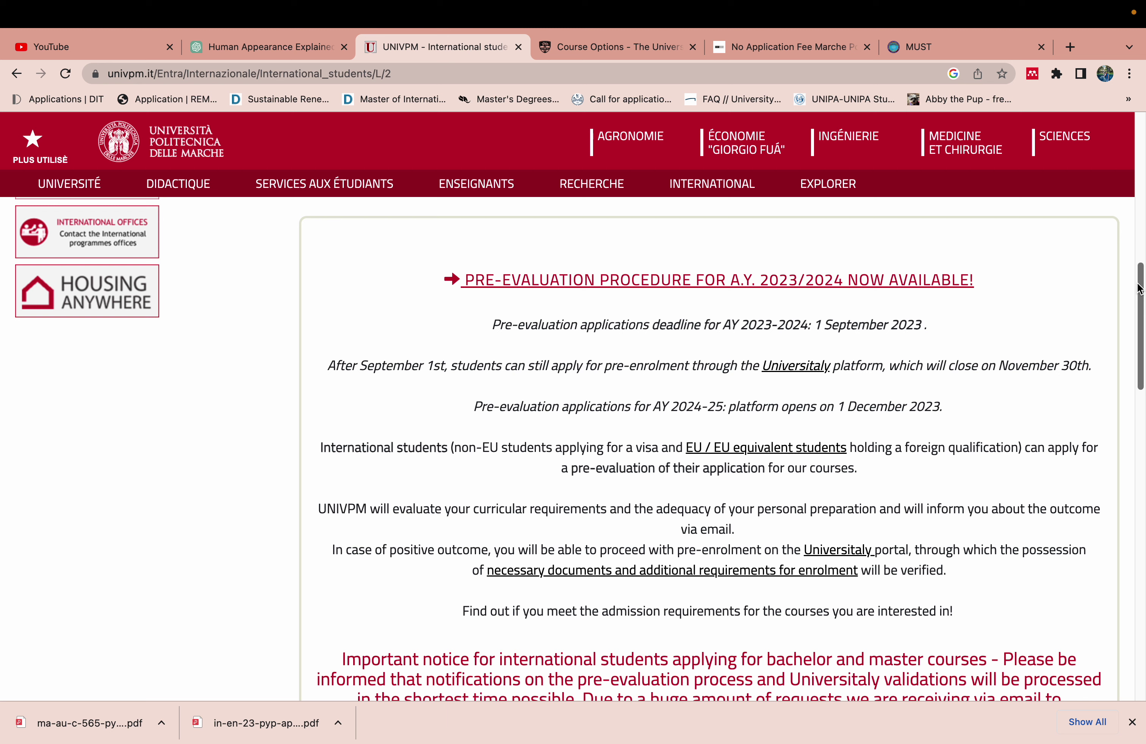
{"action": "left_click", "coordinate": [922, 323]}
{"action": "left_click_drag", "start_coordinate": [922, 323], "coordinate": [814, 324]}
{"action": "left_click", "coordinate": [607, 378]}
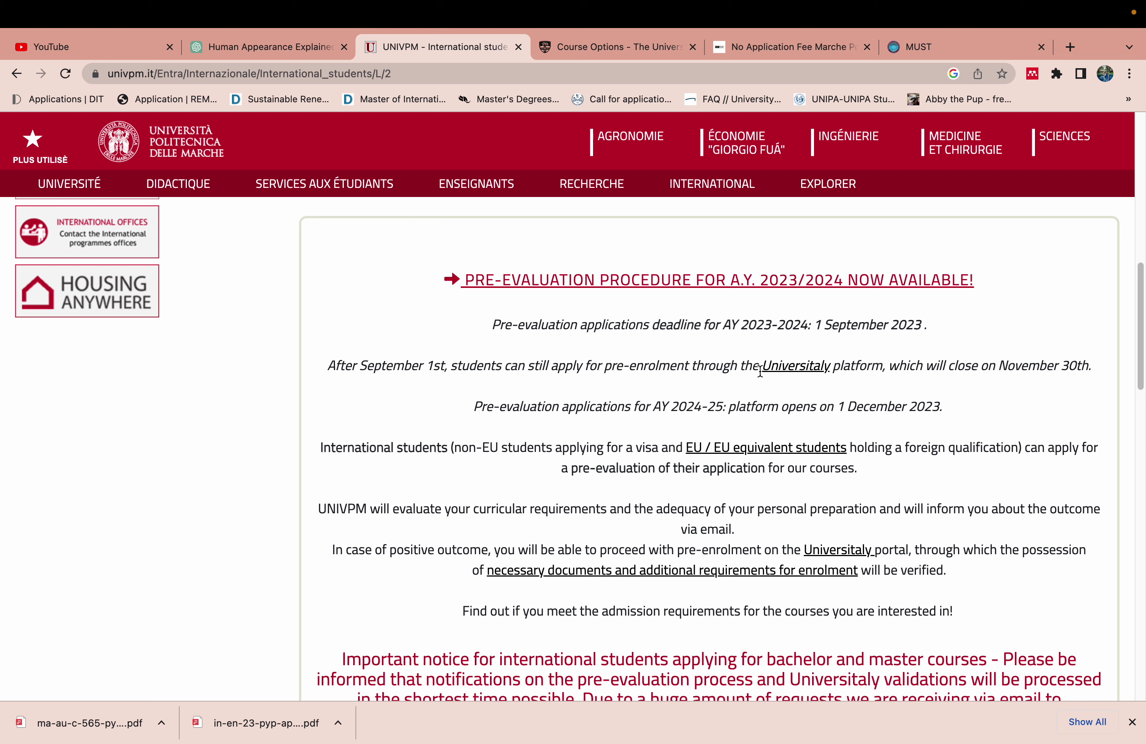
{"action": "left_click_drag", "start_coordinate": [889, 365], "coordinate": [606, 364]}
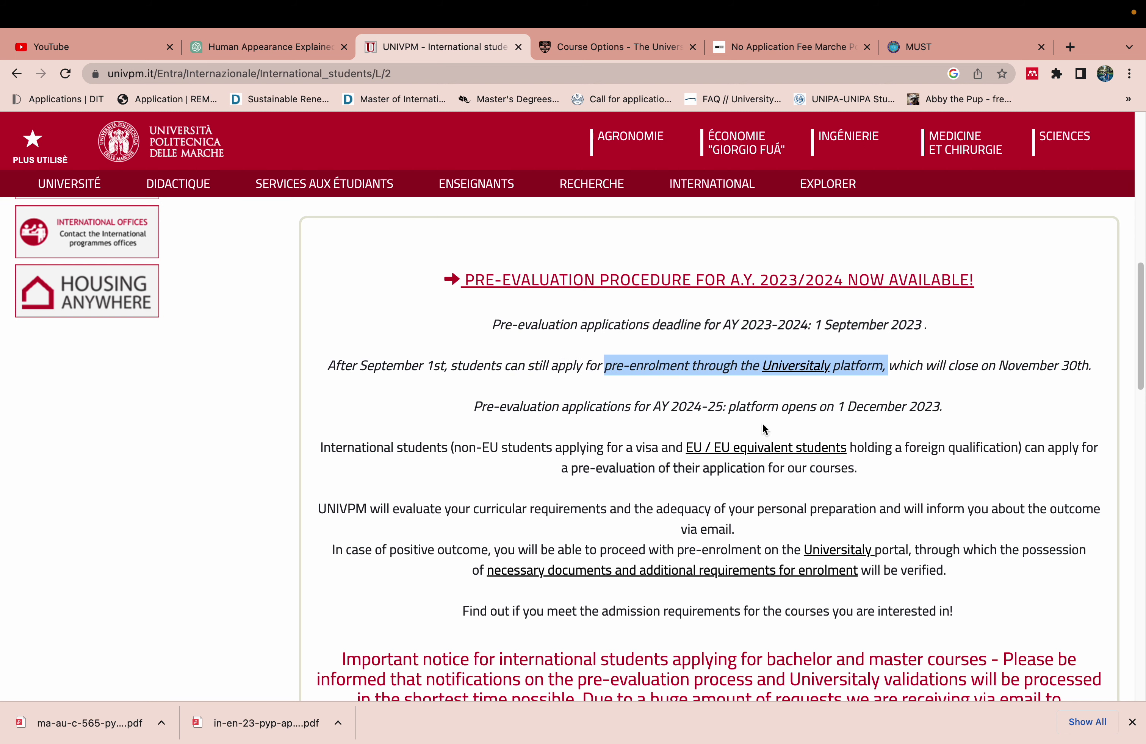
{"action": "left_click_drag", "start_coordinate": [950, 408], "coordinate": [834, 398]}
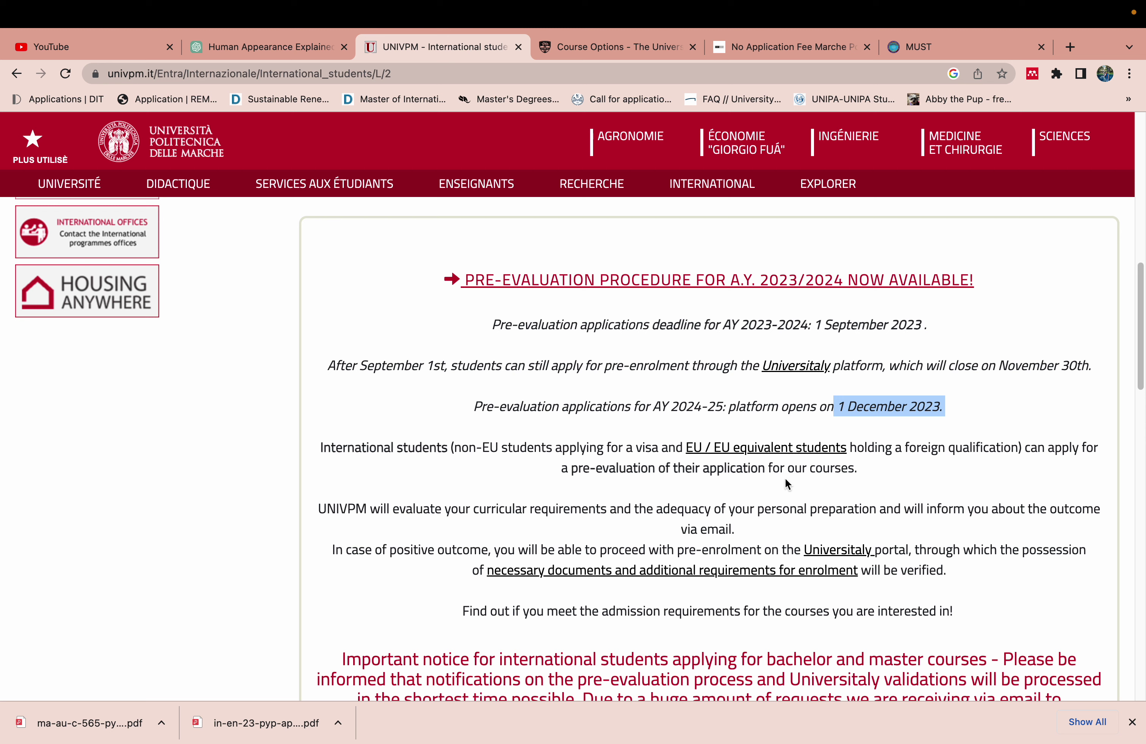
{"action": "left_click", "coordinate": [881, 468]}
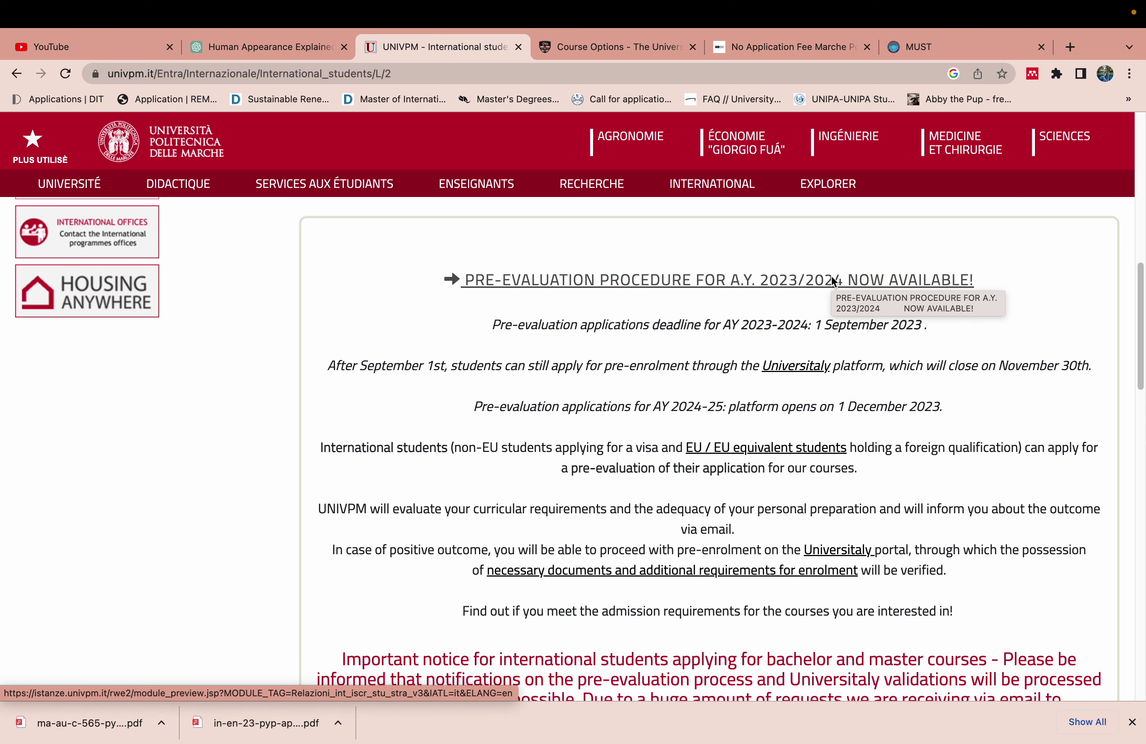
Open the 2023/2024 pre-evaluation procedure and highlight the CV, transcript, language certificate and reference letter items
{"action": "left_click", "coordinate": [833, 280]}
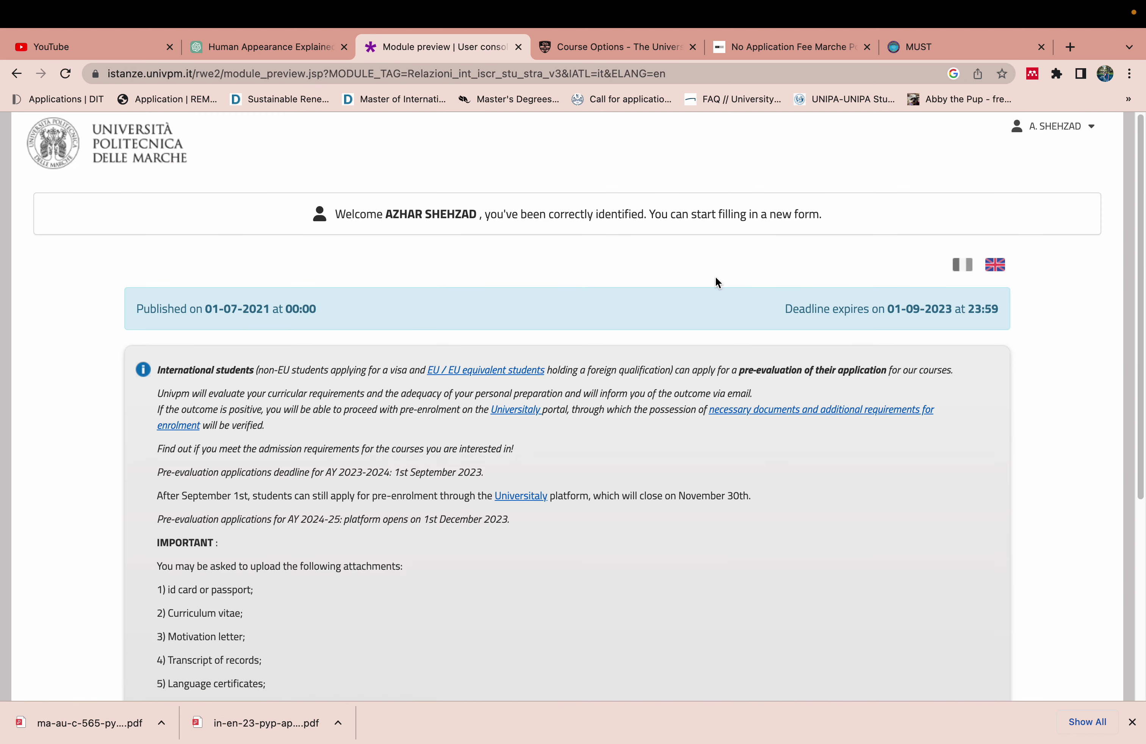
{"action": "left_click_drag", "start_coordinate": [1139, 280], "coordinate": [1140, 439]}
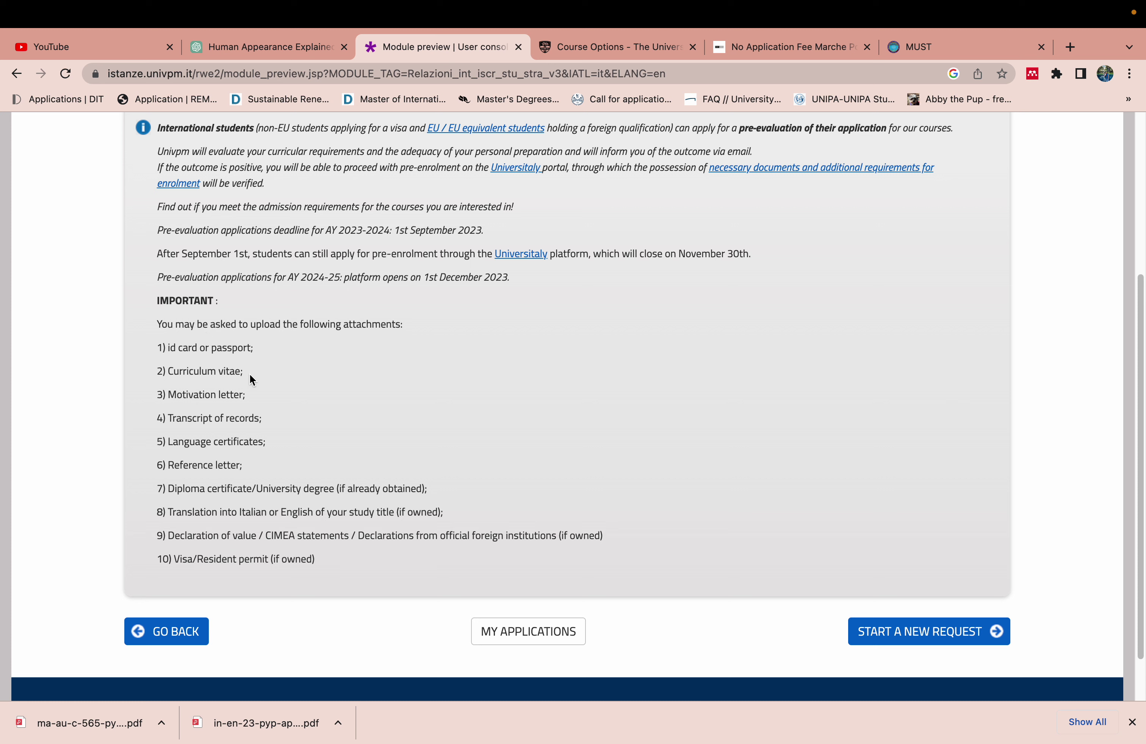
{"action": "left_click_drag", "start_coordinate": [243, 371], "coordinate": [172, 395]}
{"action": "left_click_drag", "start_coordinate": [262, 419], "coordinate": [190, 444]}
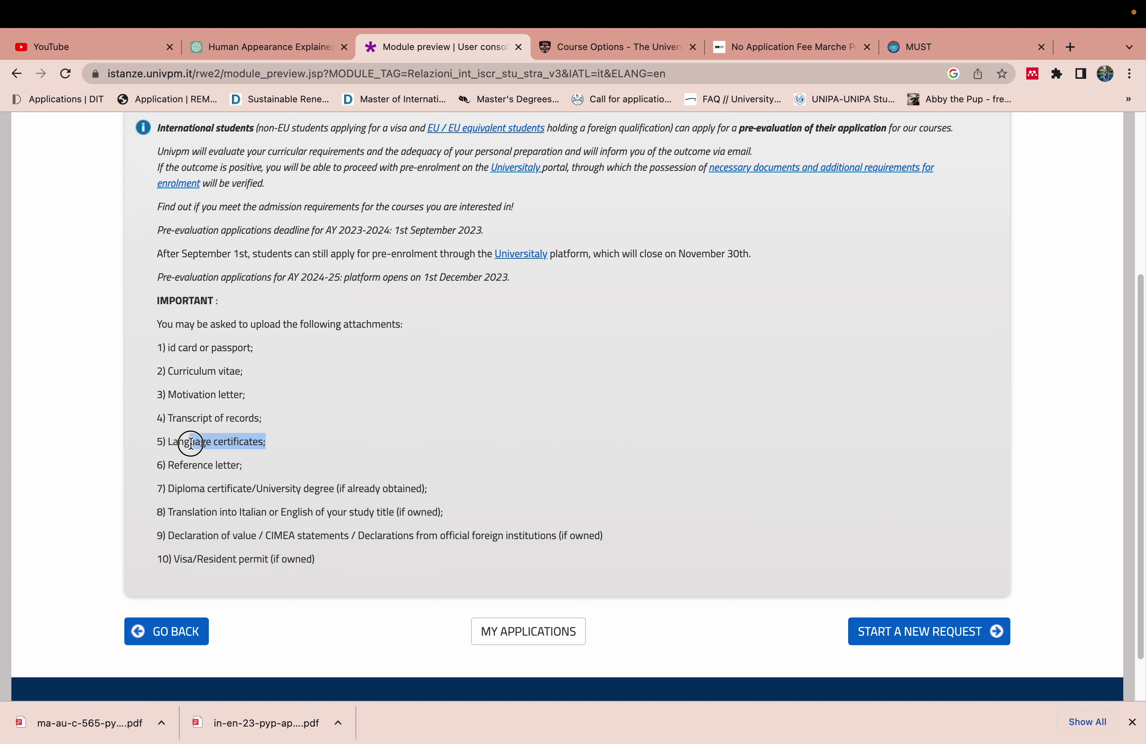
{"action": "left_click_drag", "start_coordinate": [191, 444], "coordinate": [191, 444]}
{"action": "left_click_drag", "start_coordinate": [249, 466], "coordinate": [168, 465]}
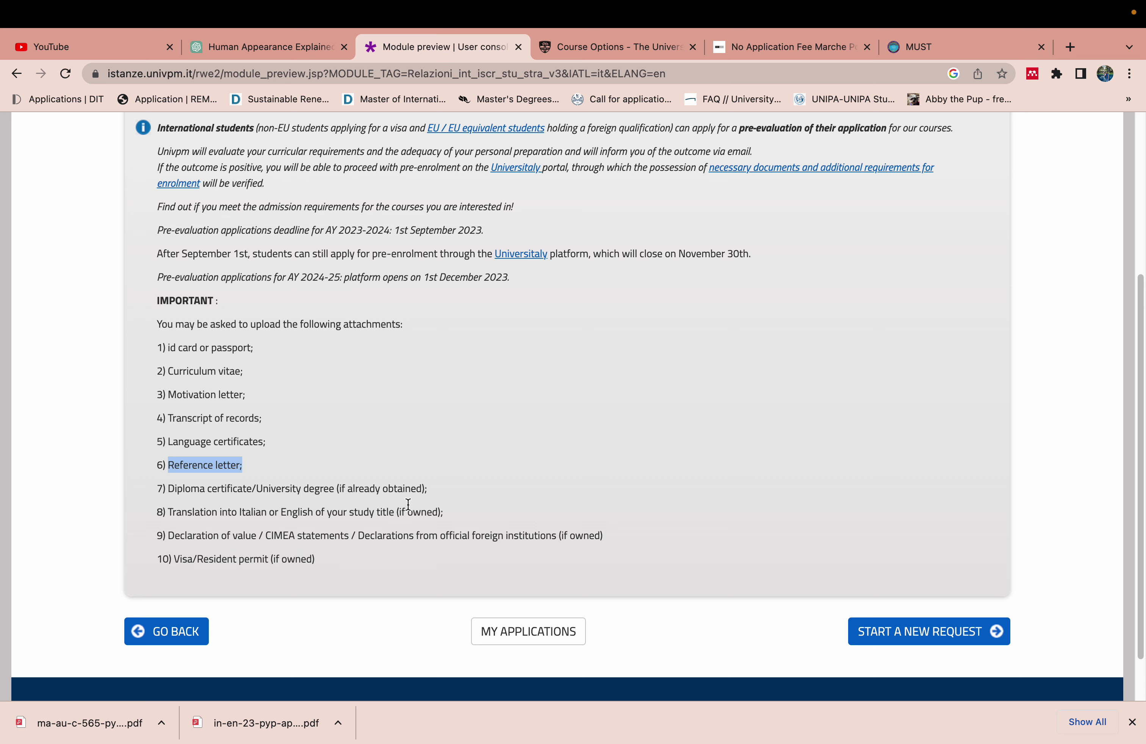
Highlight the diploma/degree certificate, declaration of value and visa/resident permit attachment items
{"action": "left_click_drag", "start_coordinate": [438, 488], "coordinate": [282, 480]}
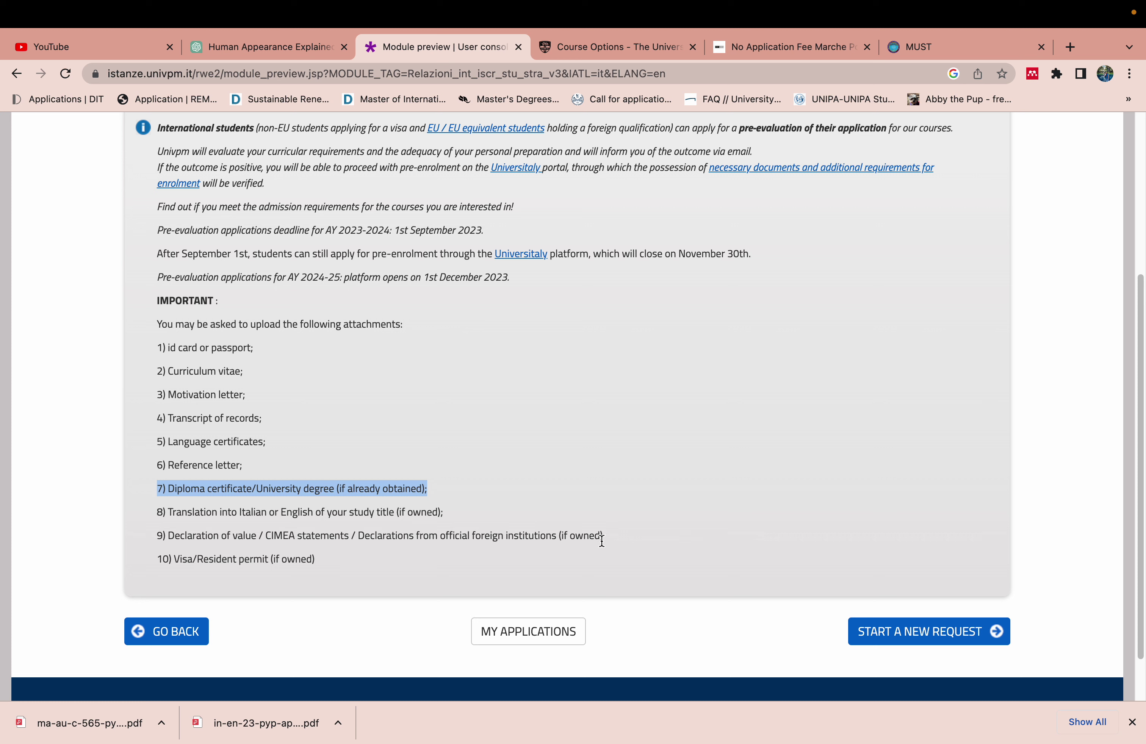
{"action": "left_click_drag", "start_coordinate": [617, 537], "coordinate": [192, 528]}
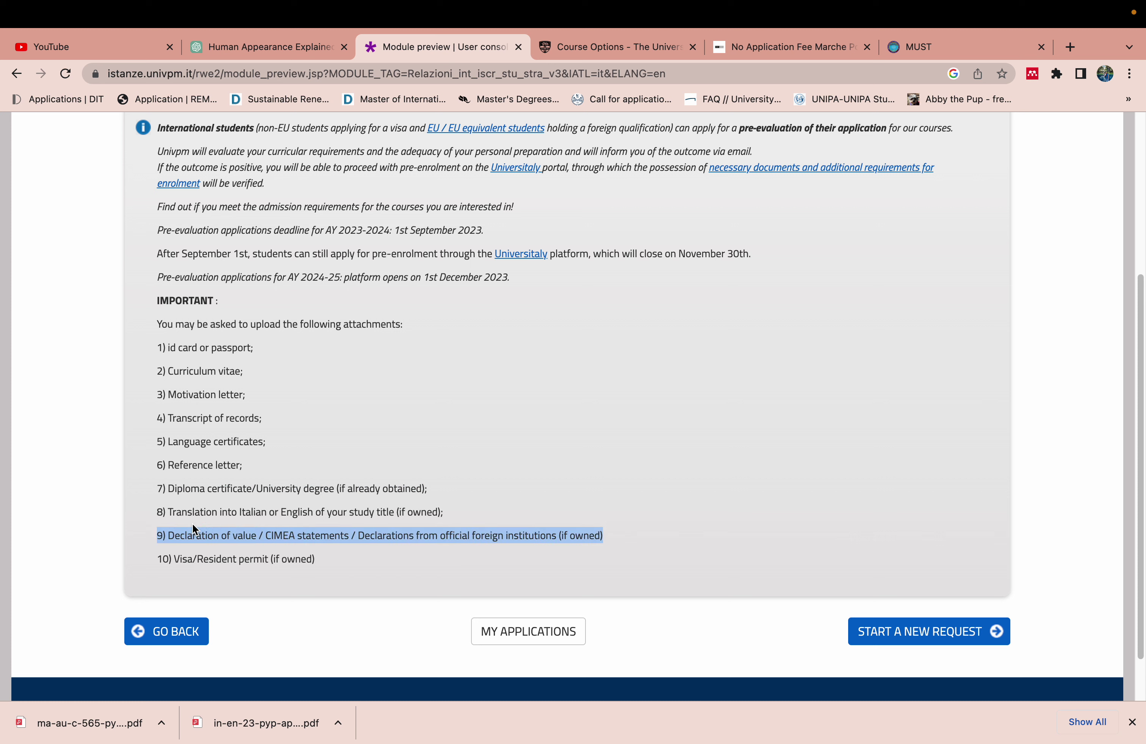
{"action": "left_click", "coordinate": [315, 556]}
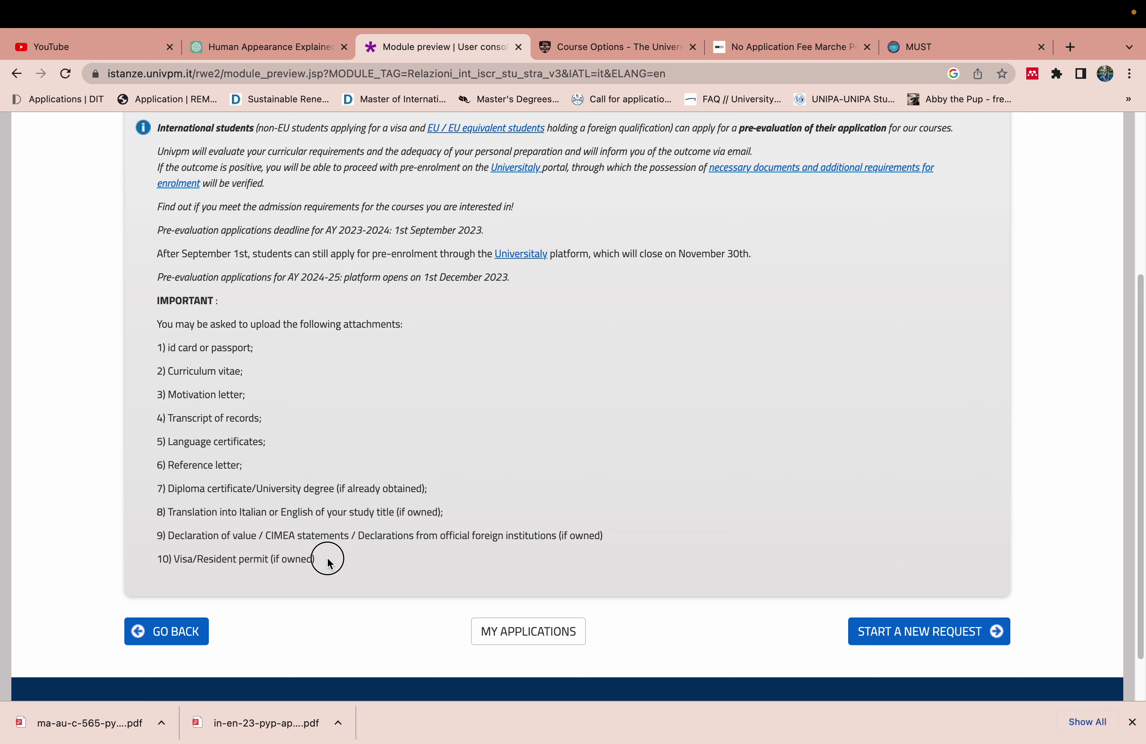
{"action": "left_click_drag", "start_coordinate": [328, 563], "coordinate": [175, 559]}
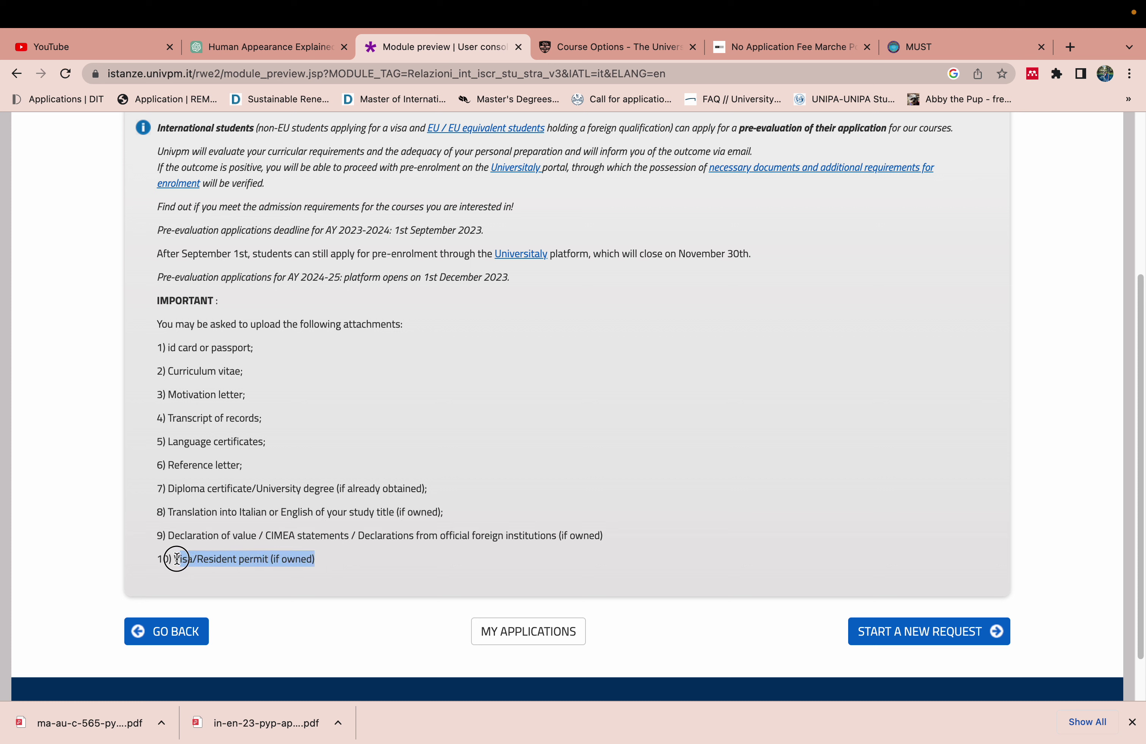
{"action": "left_click", "coordinate": [348, 578]}
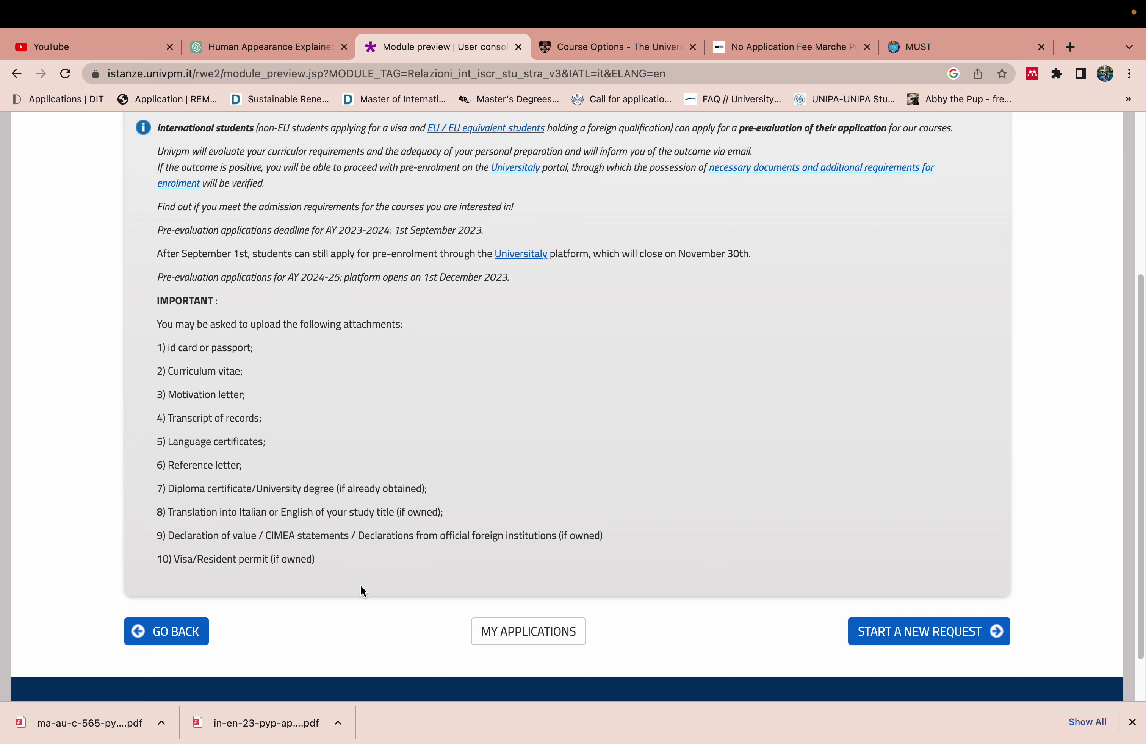
Start a new request, tick the 'I, the undersigned, declare' box, and review the Personal data form
{"action": "left_click", "coordinate": [935, 636]}
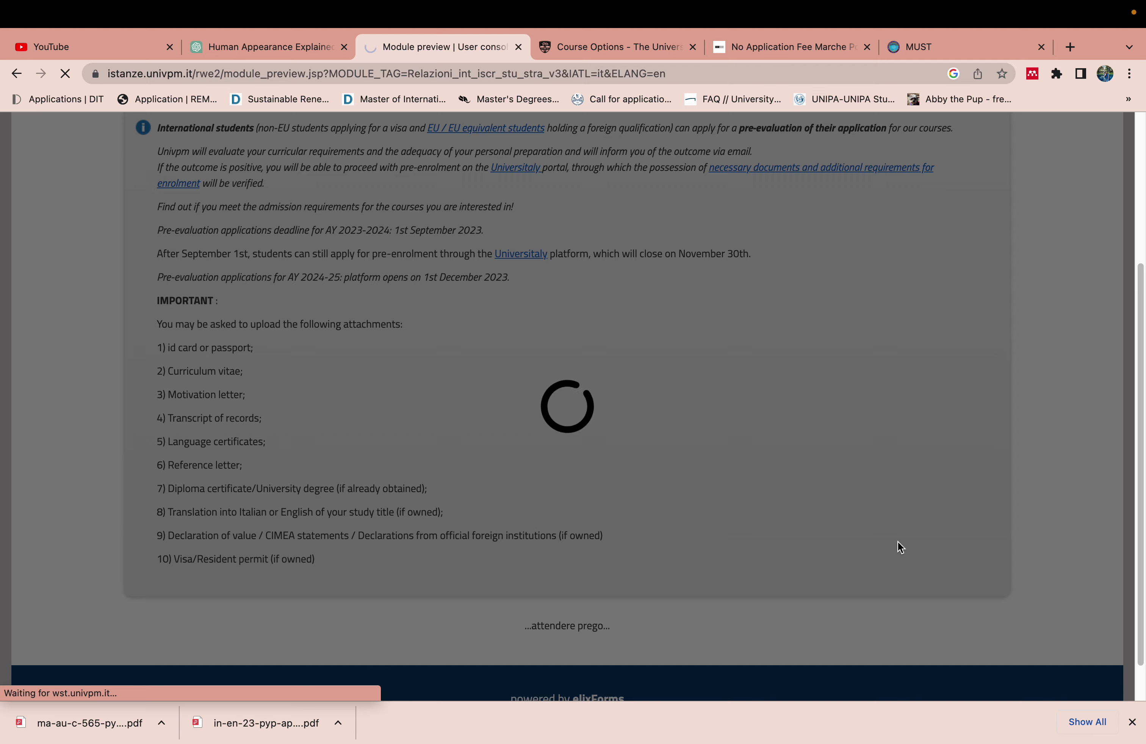
{"action": "mouse_move", "coordinate": [720, 5]}
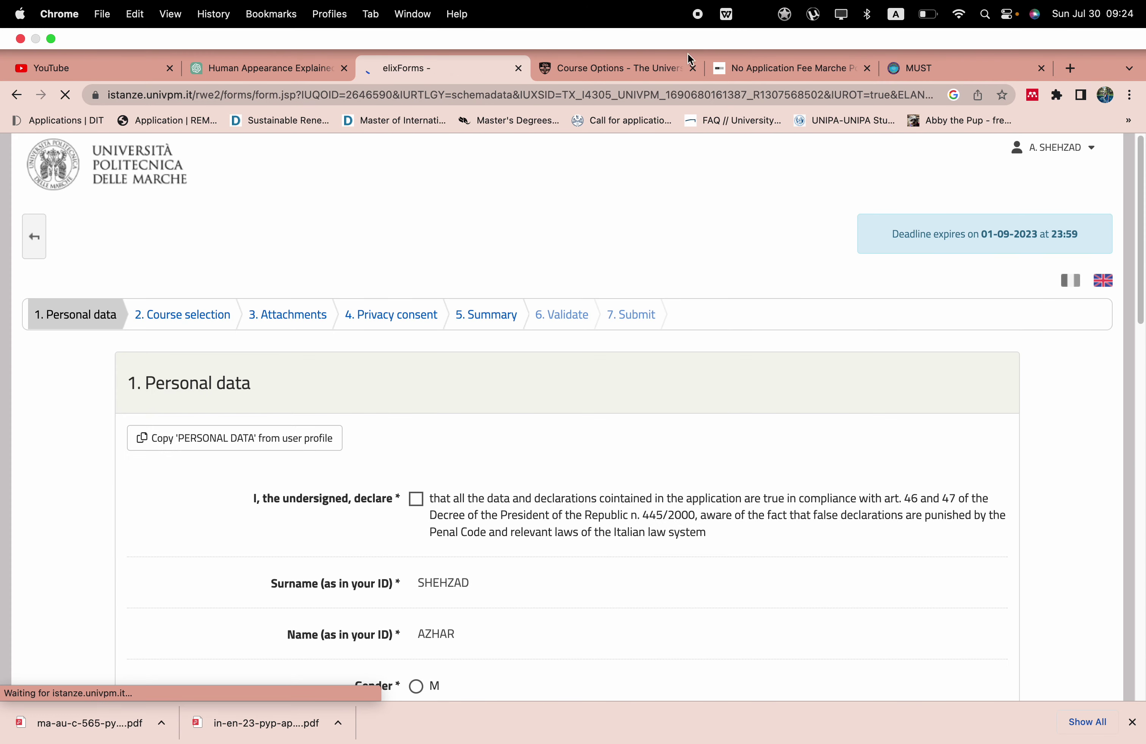
{"action": "left_click_drag", "start_coordinate": [1141, 239], "coordinate": [1110, 319]}
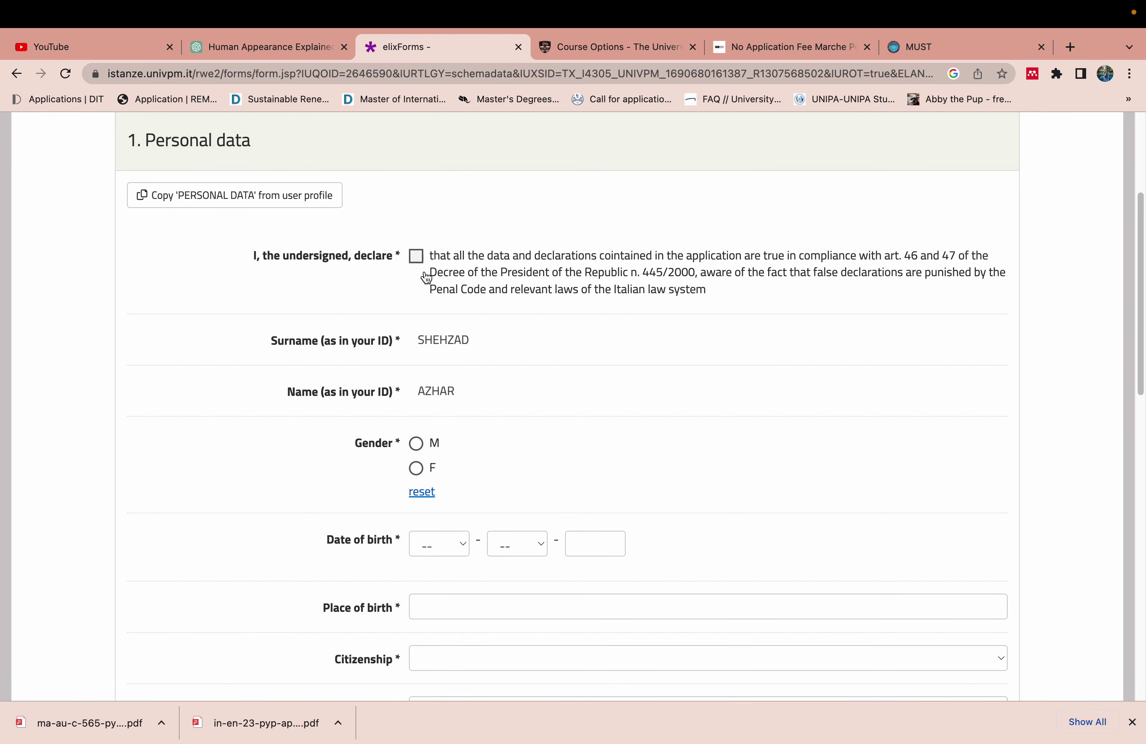
{"action": "left_click", "coordinate": [417, 257]}
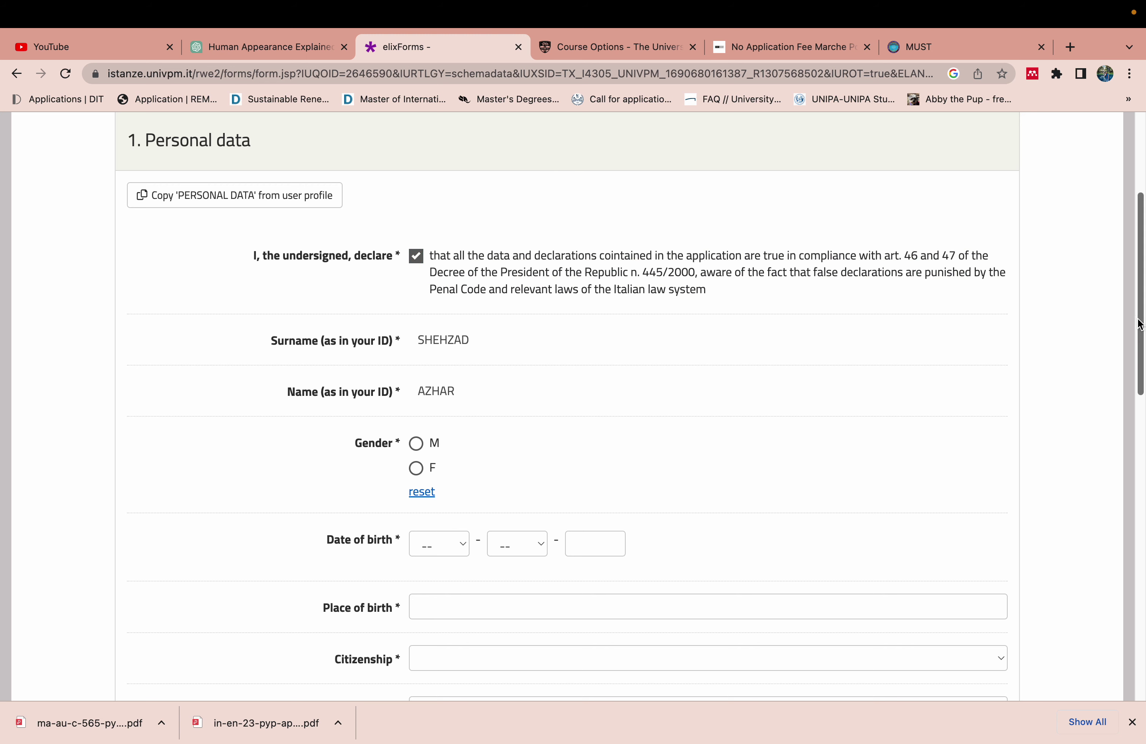
{"action": "left_click_drag", "start_coordinate": [1137, 317], "coordinate": [1128, 382]}
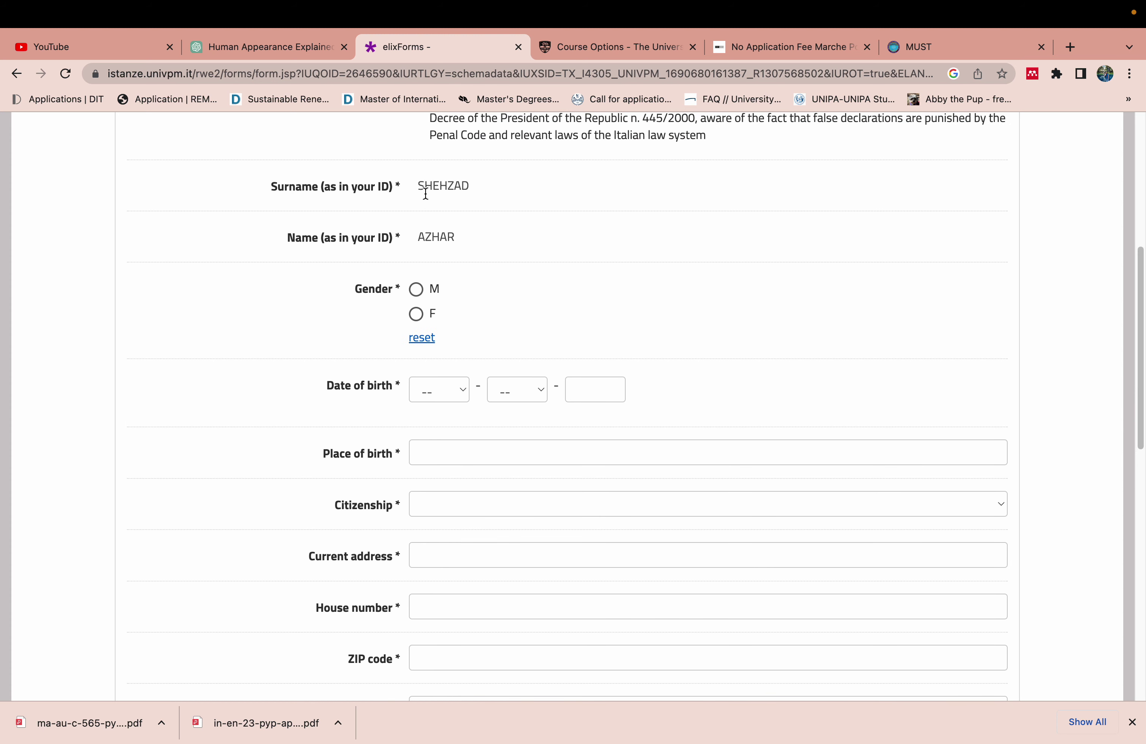
{"action": "mouse_move", "coordinate": [586, 2]}
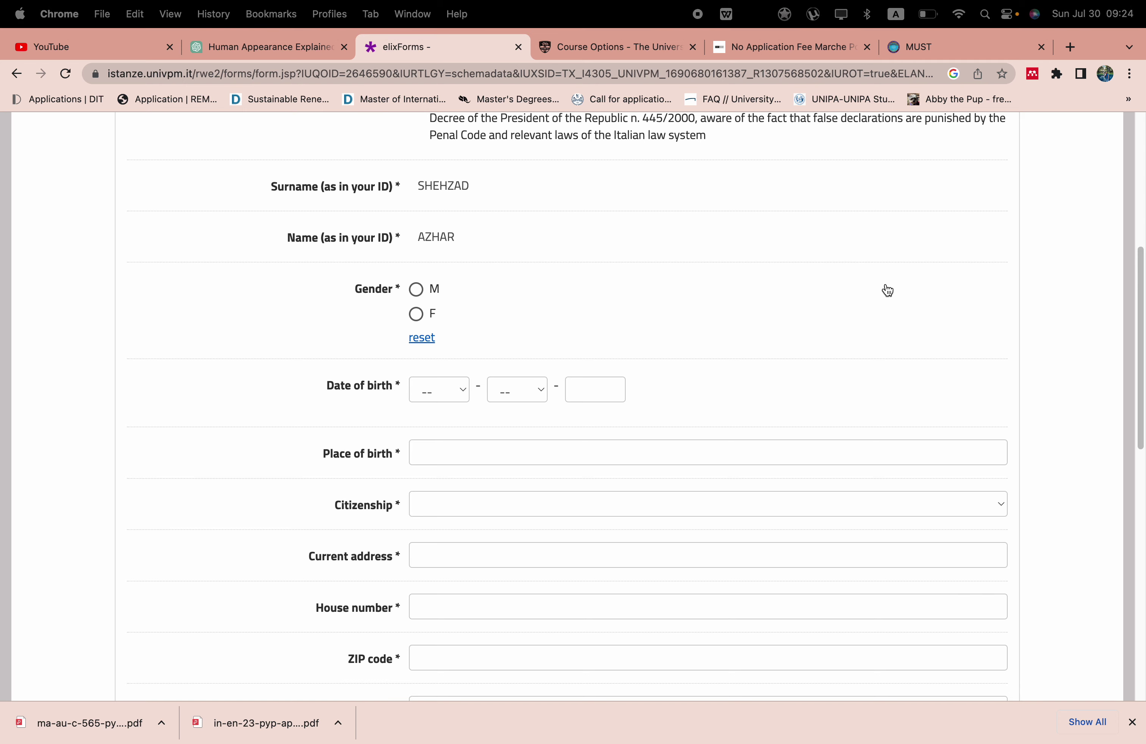
{"action": "left_click_drag", "start_coordinate": [1140, 324], "coordinate": [1143, 139]}
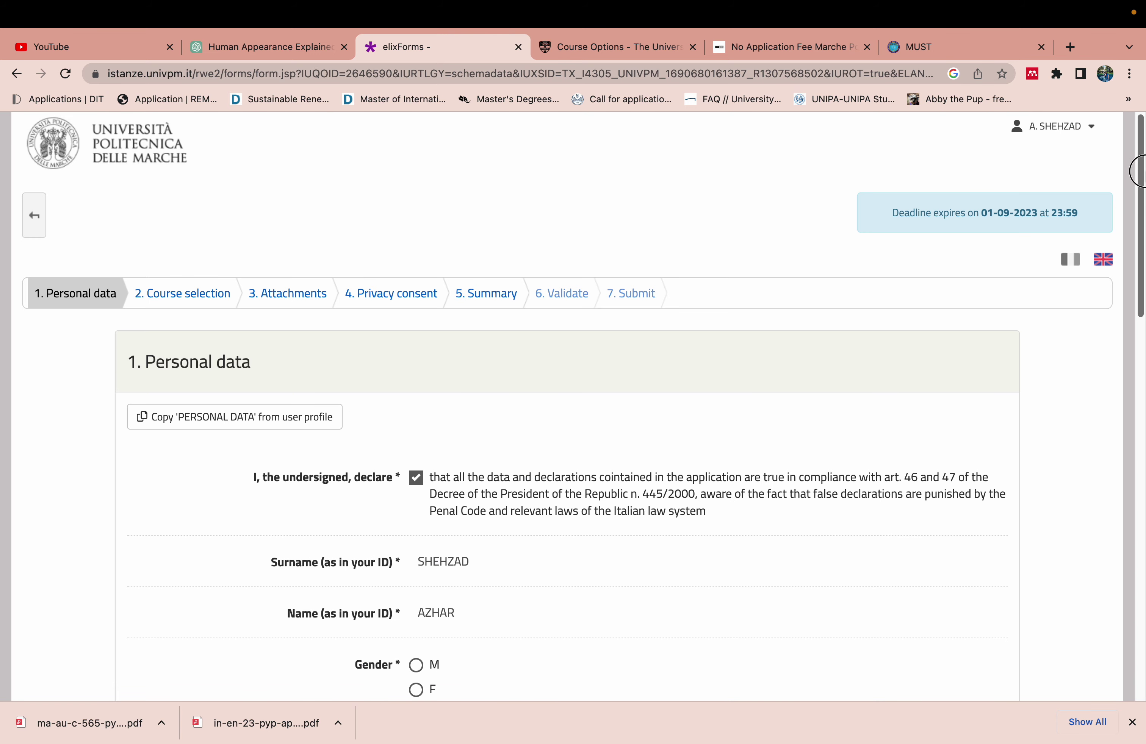
{"action": "left_click", "coordinate": [1067, 125]}
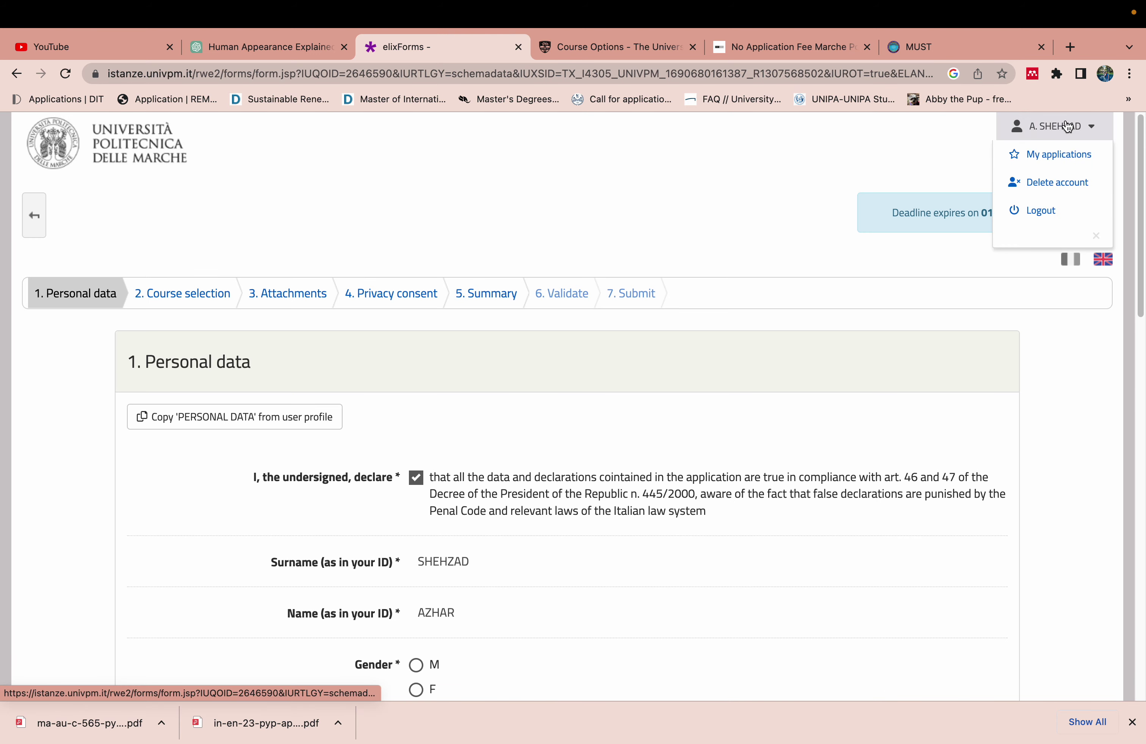
Log out, choose LOGIN & PASSWORD, and go to 'Not registered yet?' registration
{"action": "left_click", "coordinate": [1041, 211]}
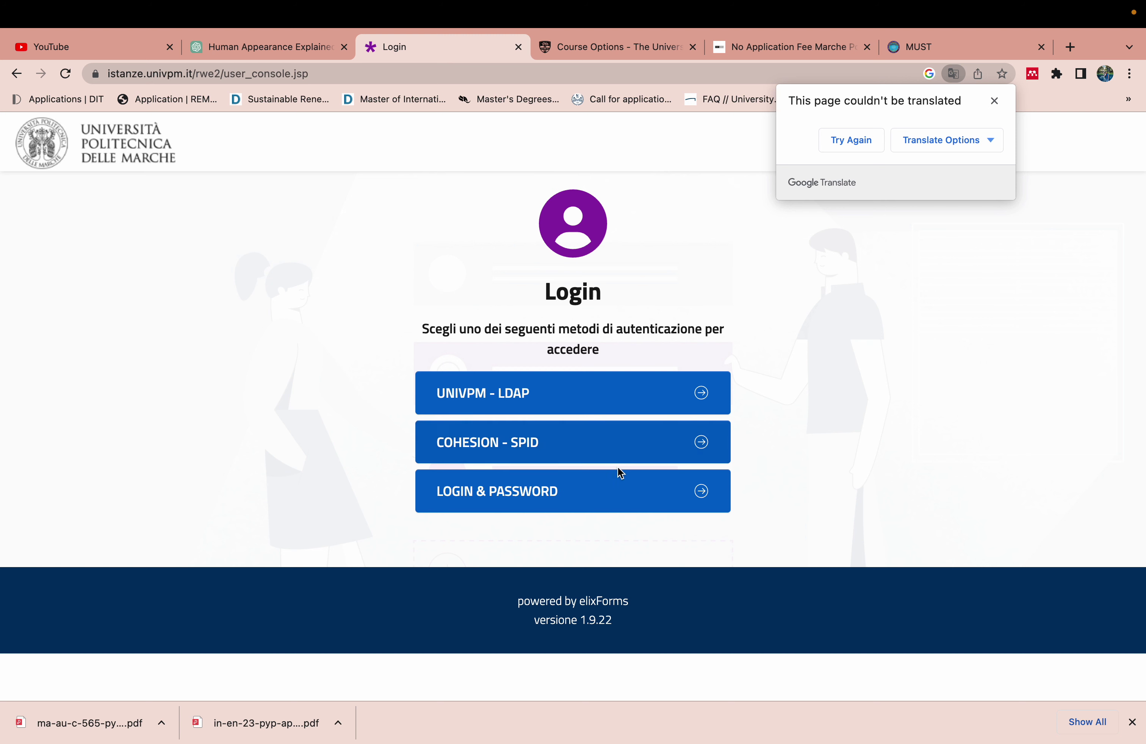
{"action": "left_click", "coordinate": [592, 497]}
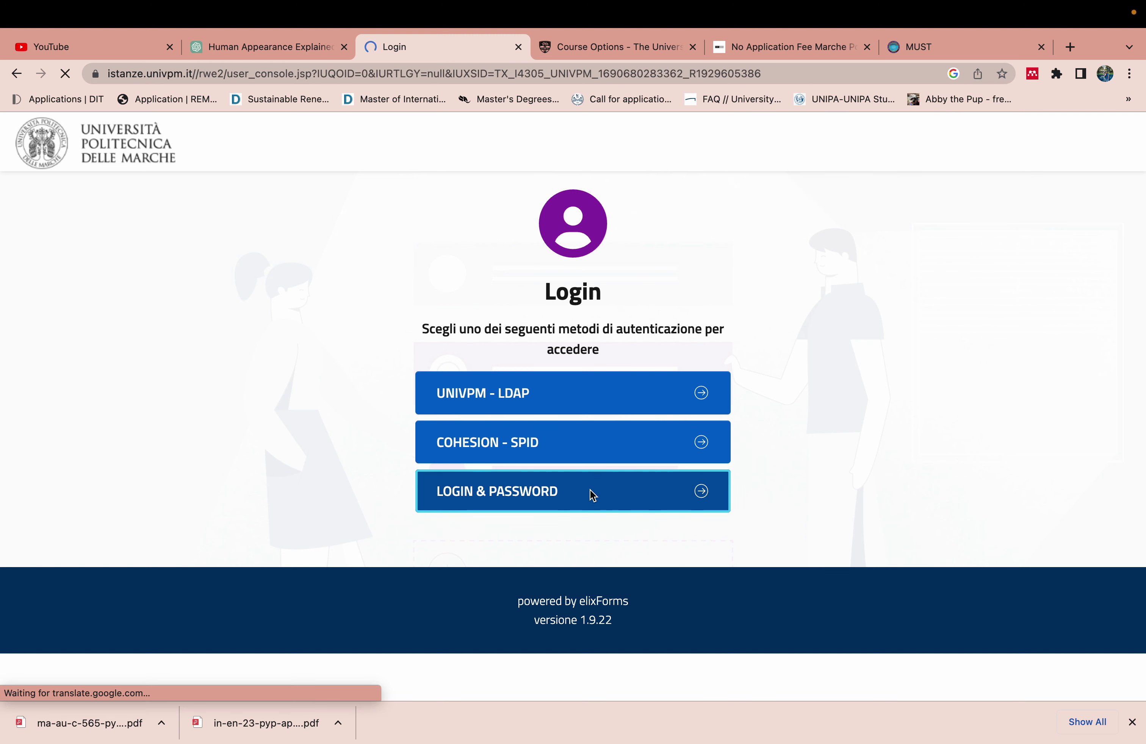
{"action": "left_click", "coordinate": [1134, 284]}
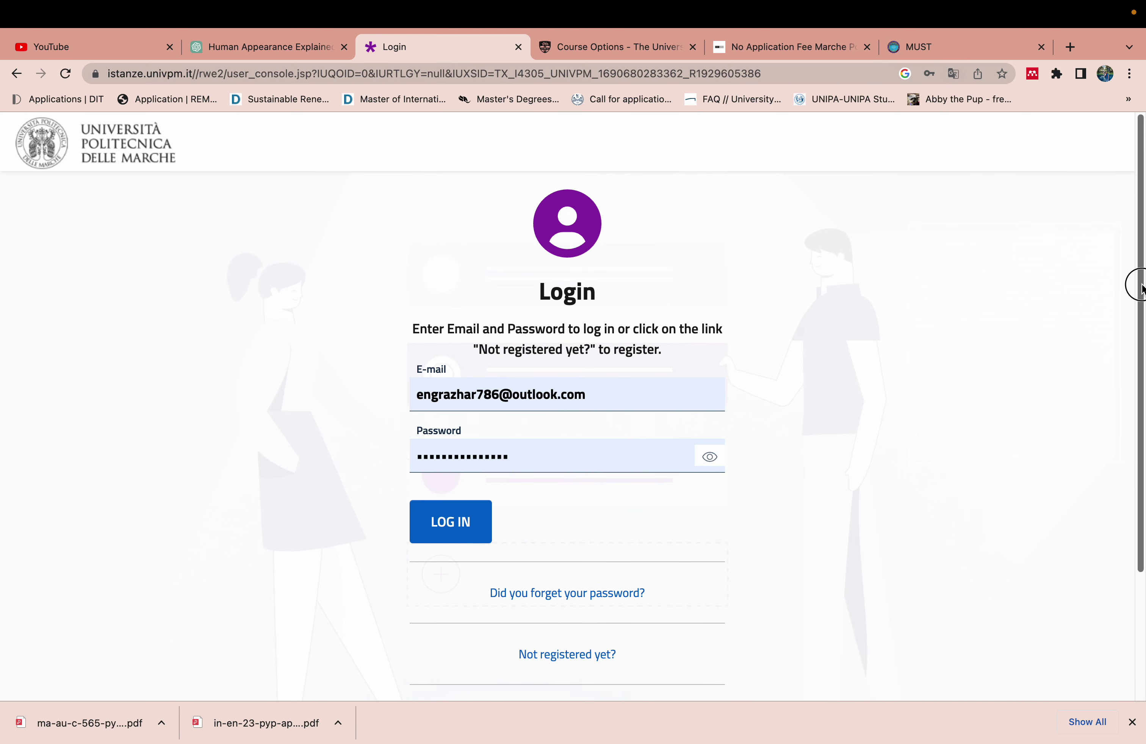
{"action": "scroll", "coordinate": [1134, 284], "scroll_direction": "down", "scroll_amount": 3}
{"action": "left_click", "coordinate": [564, 590]}
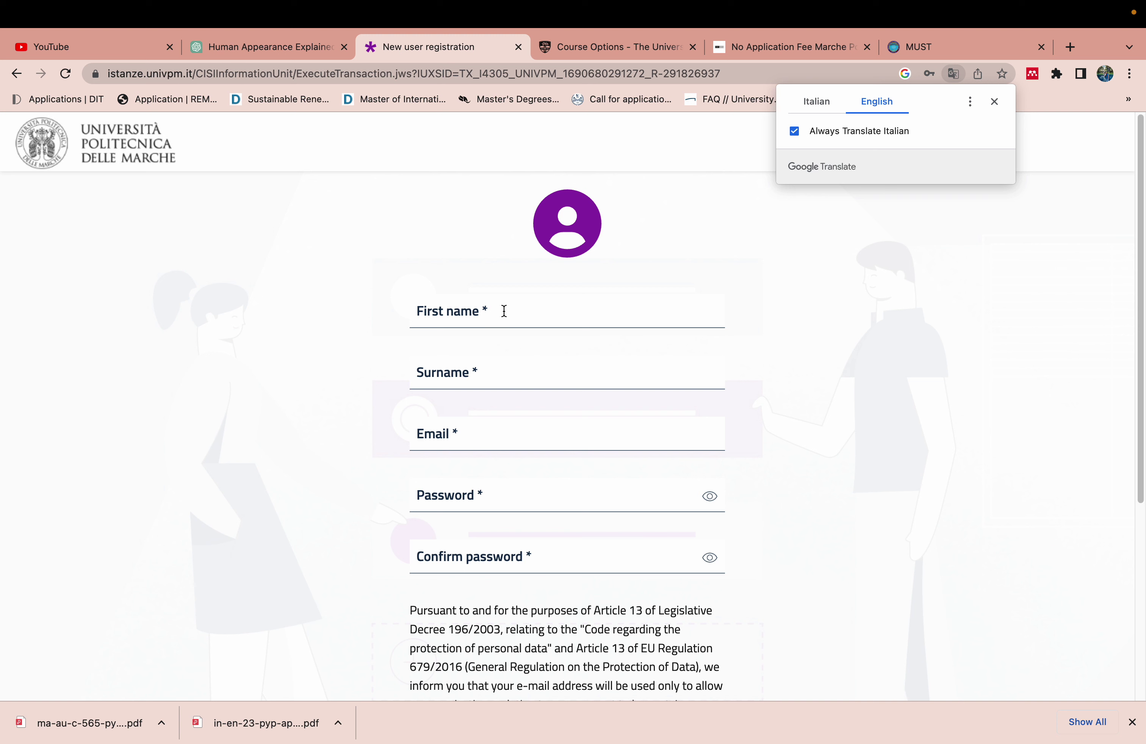
Enter the new user's first name and surname in the registration form
{"action": "left_click", "coordinate": [493, 312]}
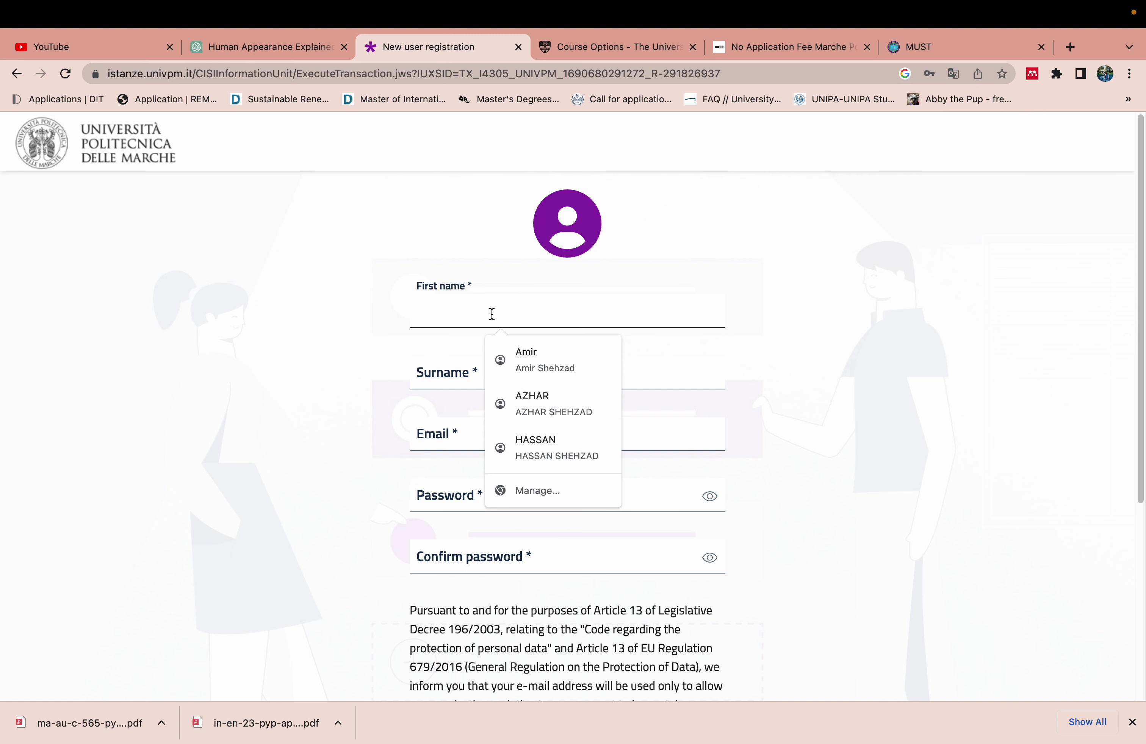
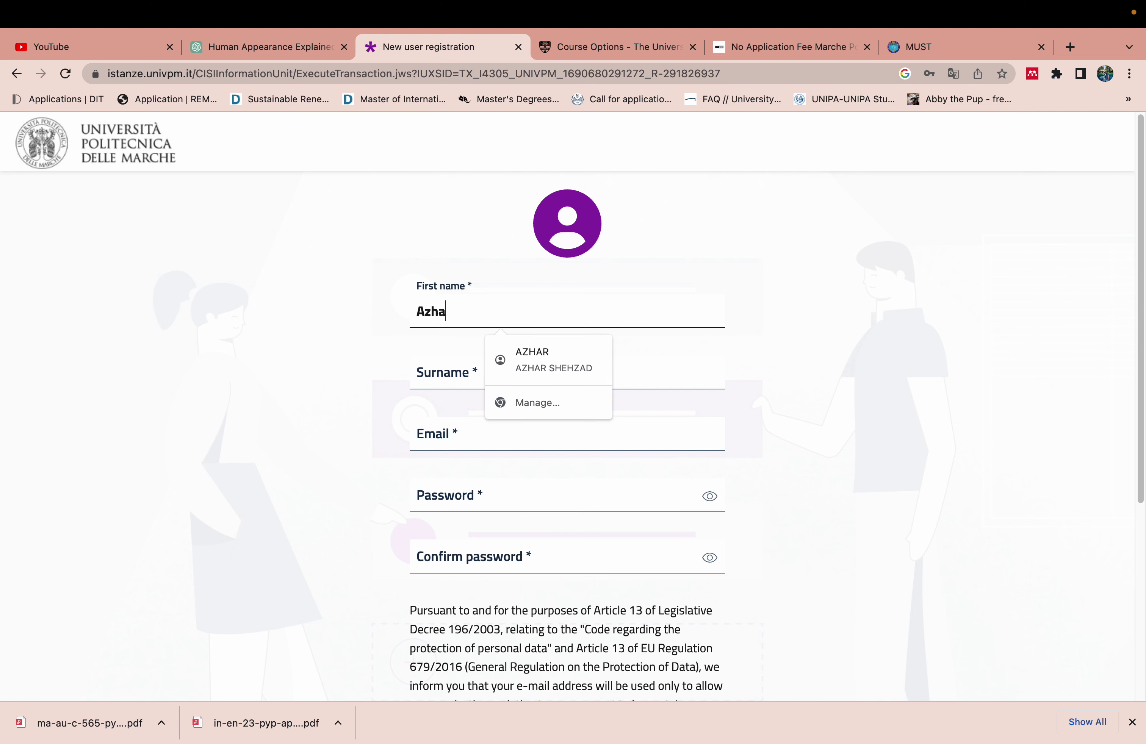
{"action": "left_click", "coordinate": [449, 374]}
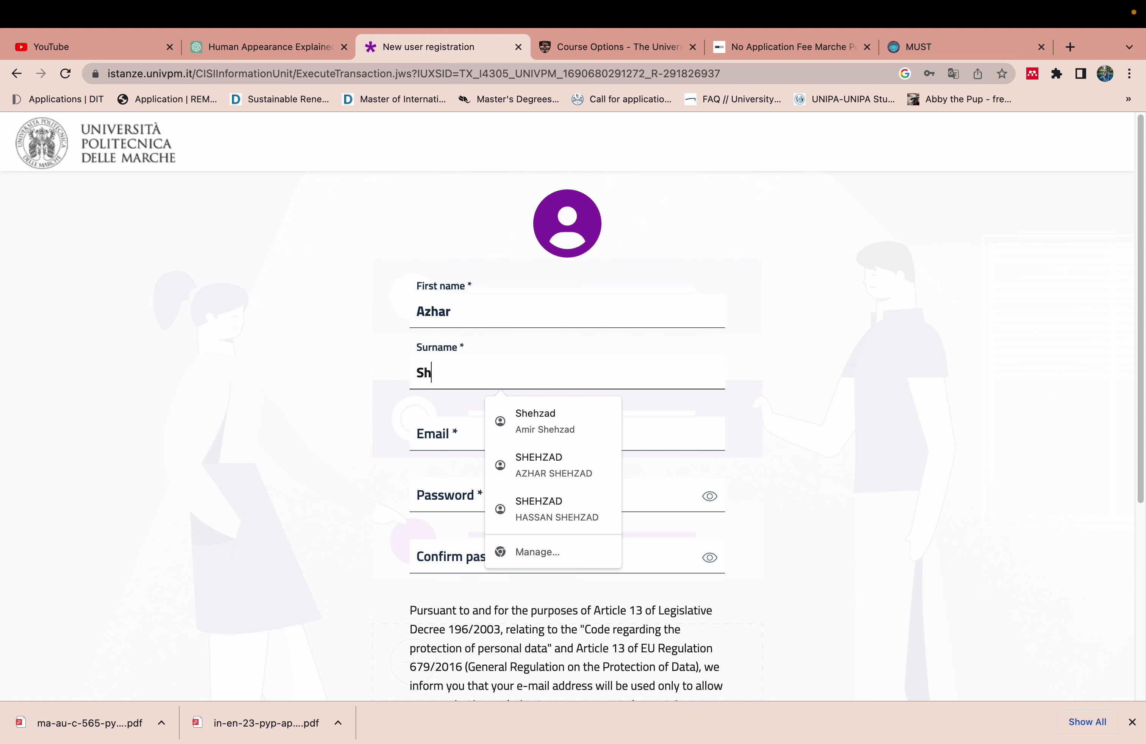
{"action": "left_click", "coordinate": [200, 351]}
Fill in the e-mail from the saved address, replacing its digits with new ones
{"action": "left_click", "coordinate": [439, 434]}
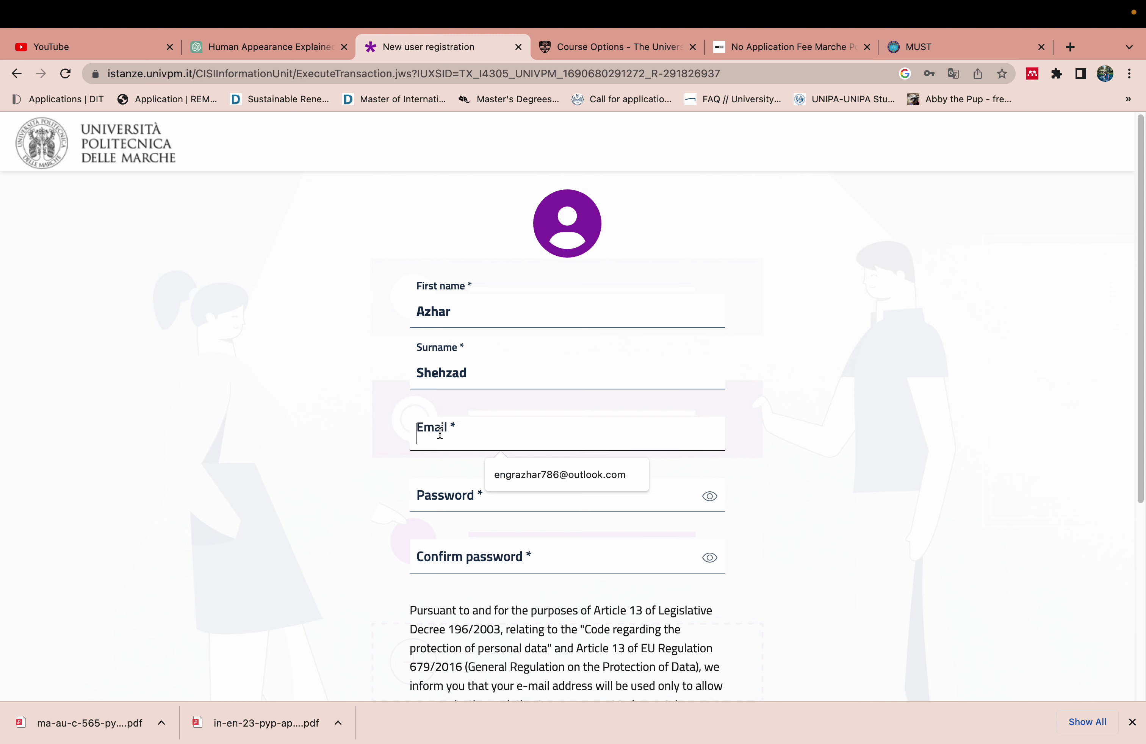
{"action": "left_click", "coordinate": [577, 474]}
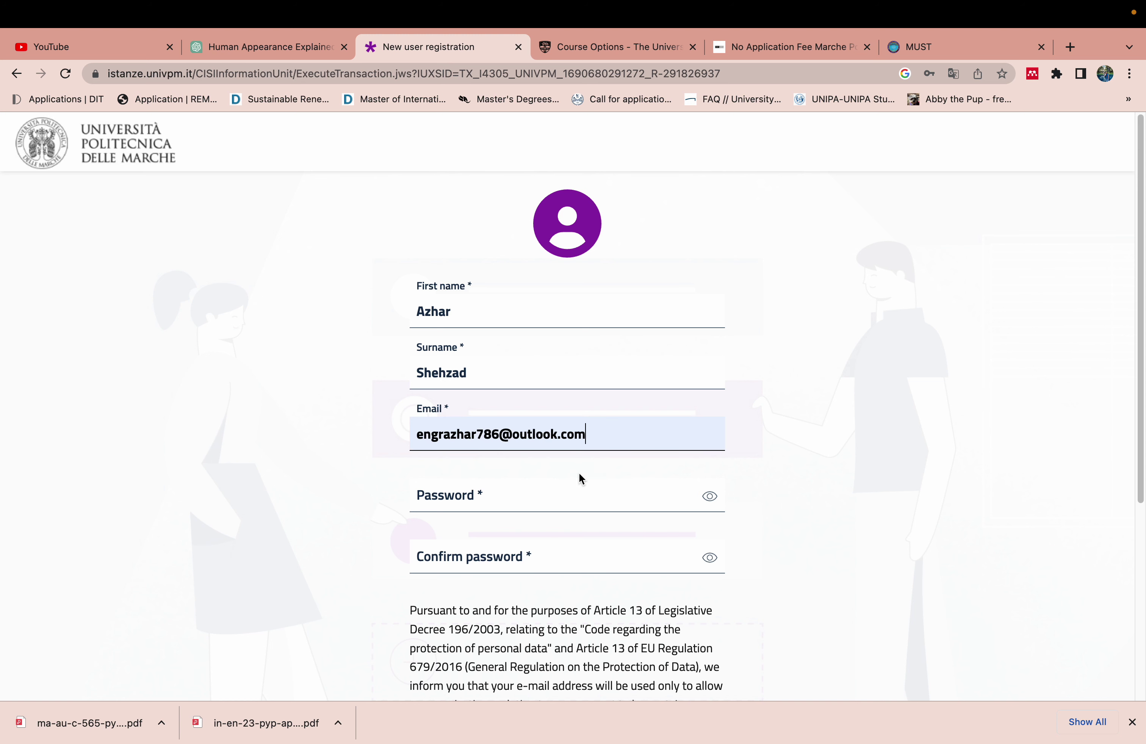
{"action": "left_click", "coordinate": [500, 437]}
{"action": "key", "text": "BackSpace"}
{"action": "key", "text": "BackSpace"}
{"action": "key", "text": "BackSpace"}
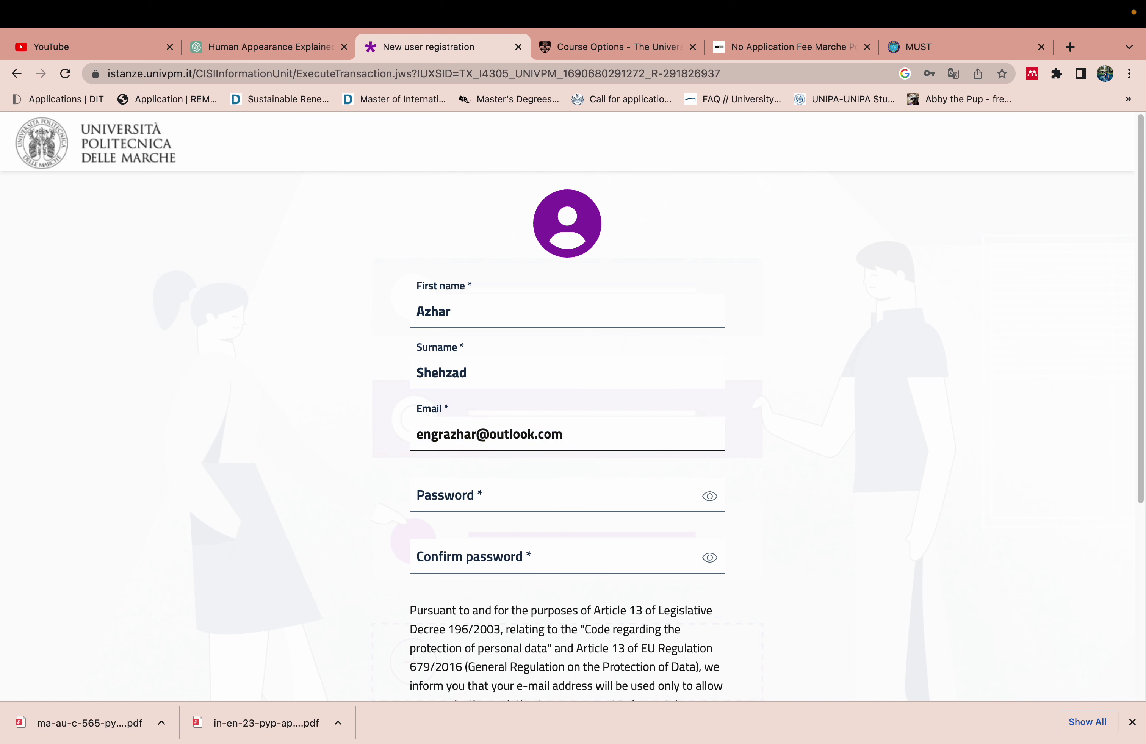
{"action": "type", "text": "530"}
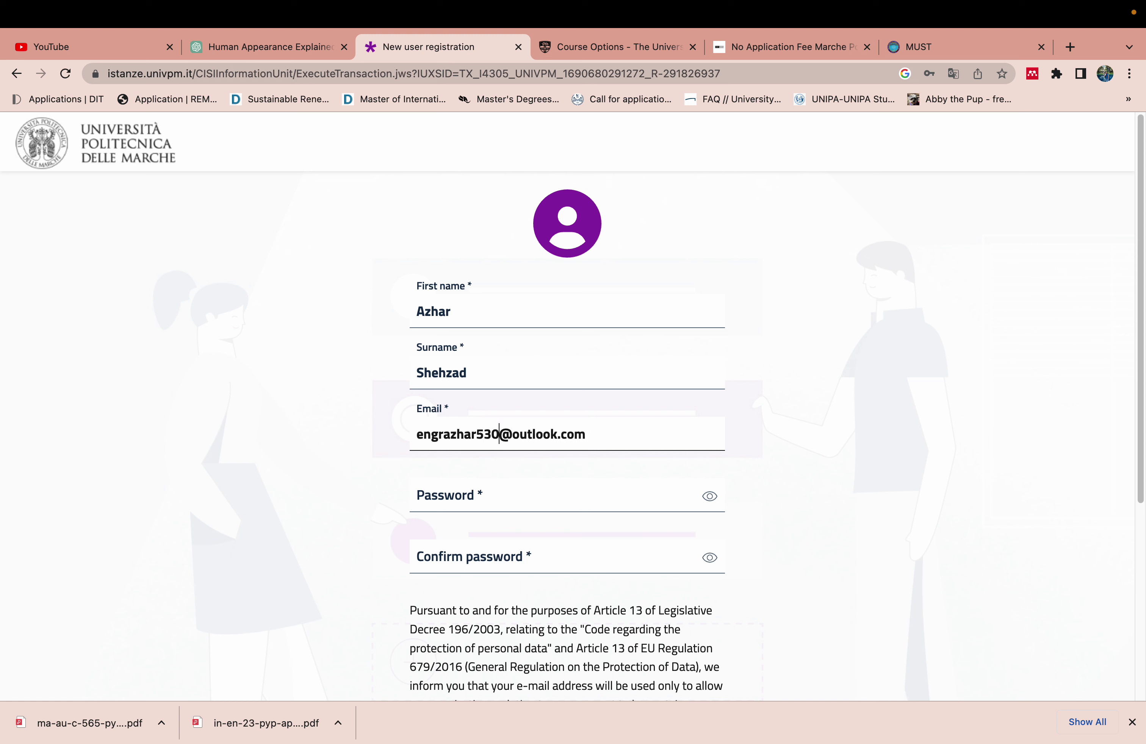
Use Chrome's suggested strong password, accept the conditions of use, and submit the registration
{"action": "left_click", "coordinate": [481, 502]}
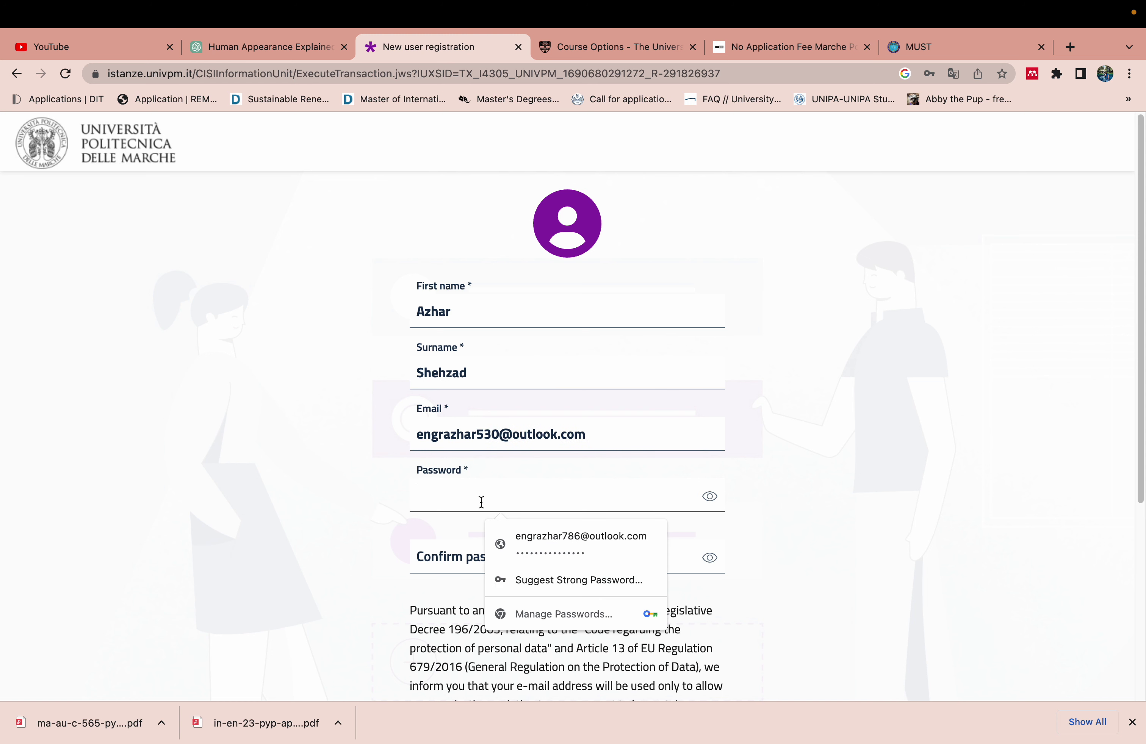
{"action": "left_click", "coordinate": [596, 580]}
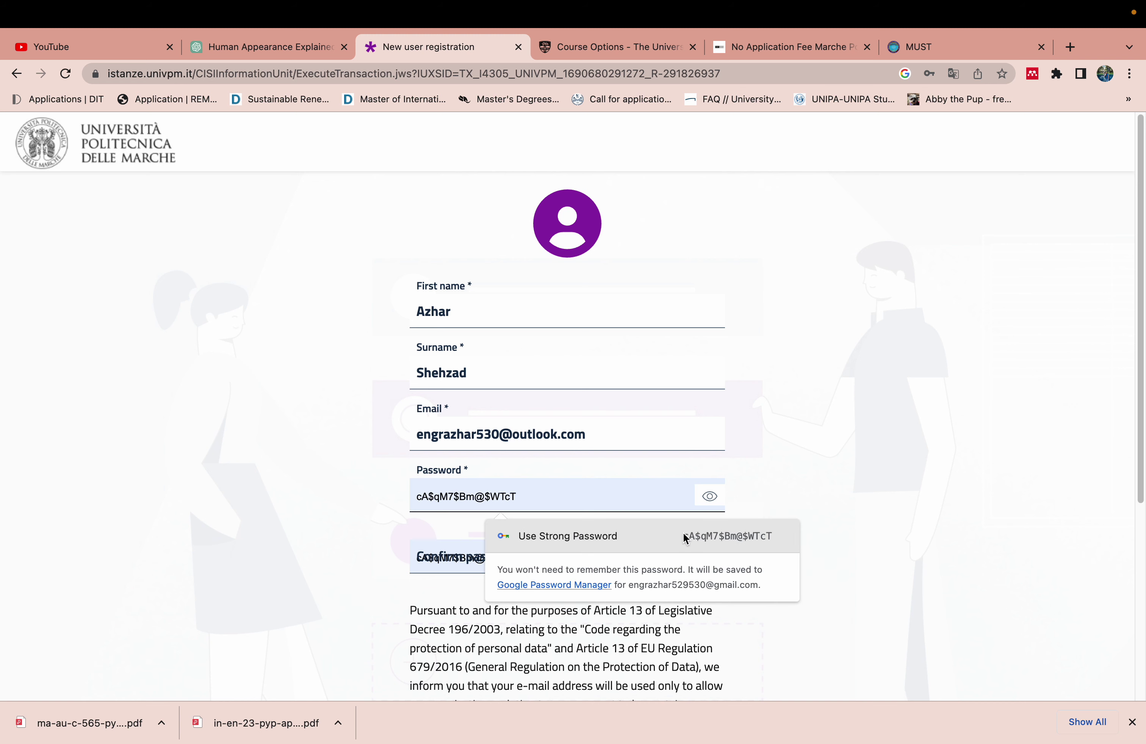
{"action": "left_click", "coordinate": [686, 536]}
{"action": "scroll", "coordinate": [685, 536], "scroll_direction": "down", "scroll_amount": 6}
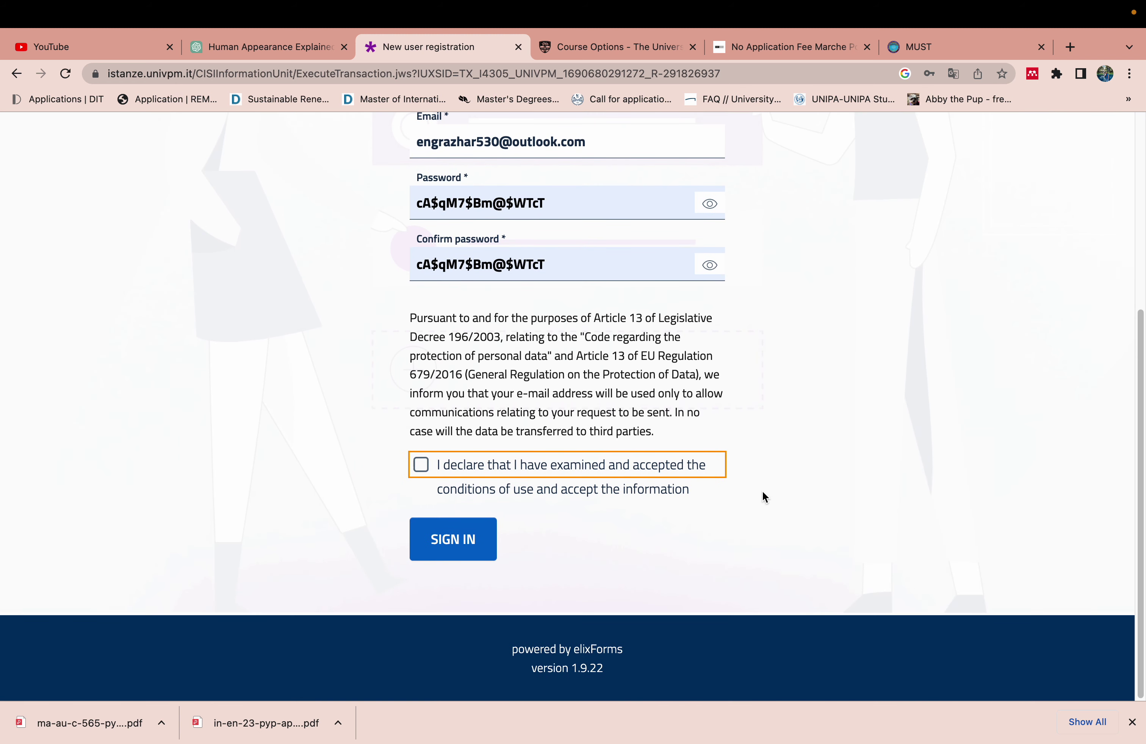
{"action": "left_click", "coordinate": [421, 464]}
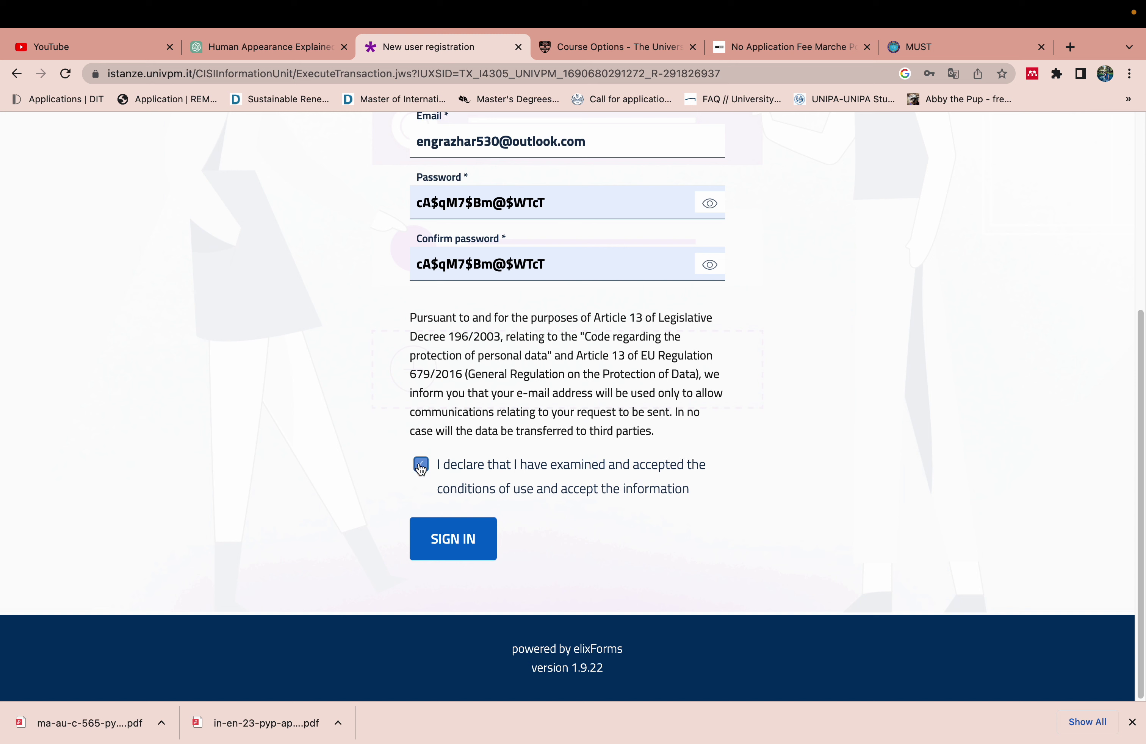
{"action": "left_click", "coordinate": [463, 552]}
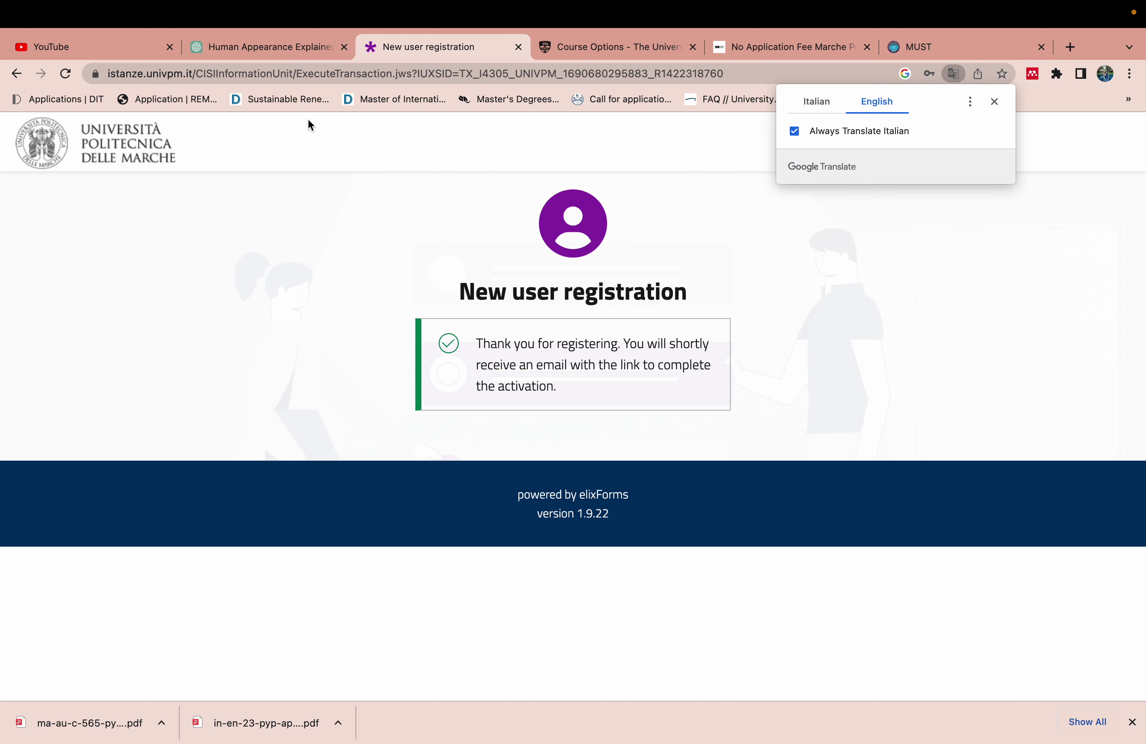
Go back to the Login page and change the e-mail's digits to match the new account
{"action": "left_click", "coordinate": [13, 78]}
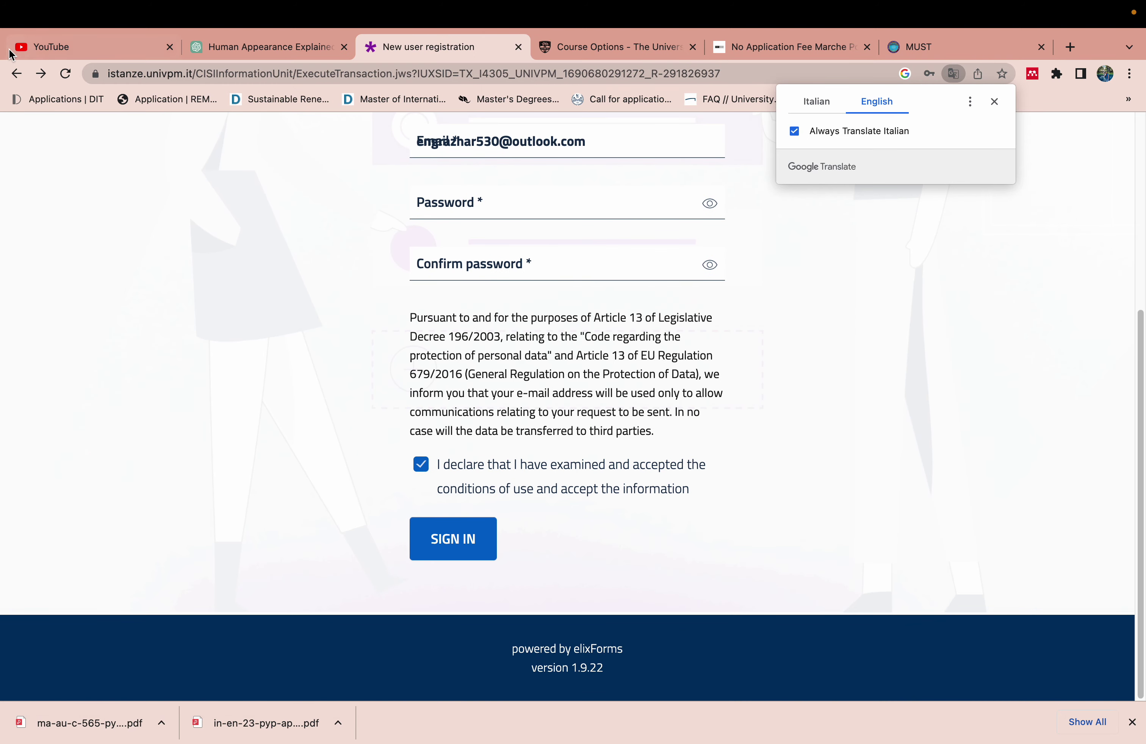
{"action": "left_click", "coordinate": [15, 74]}
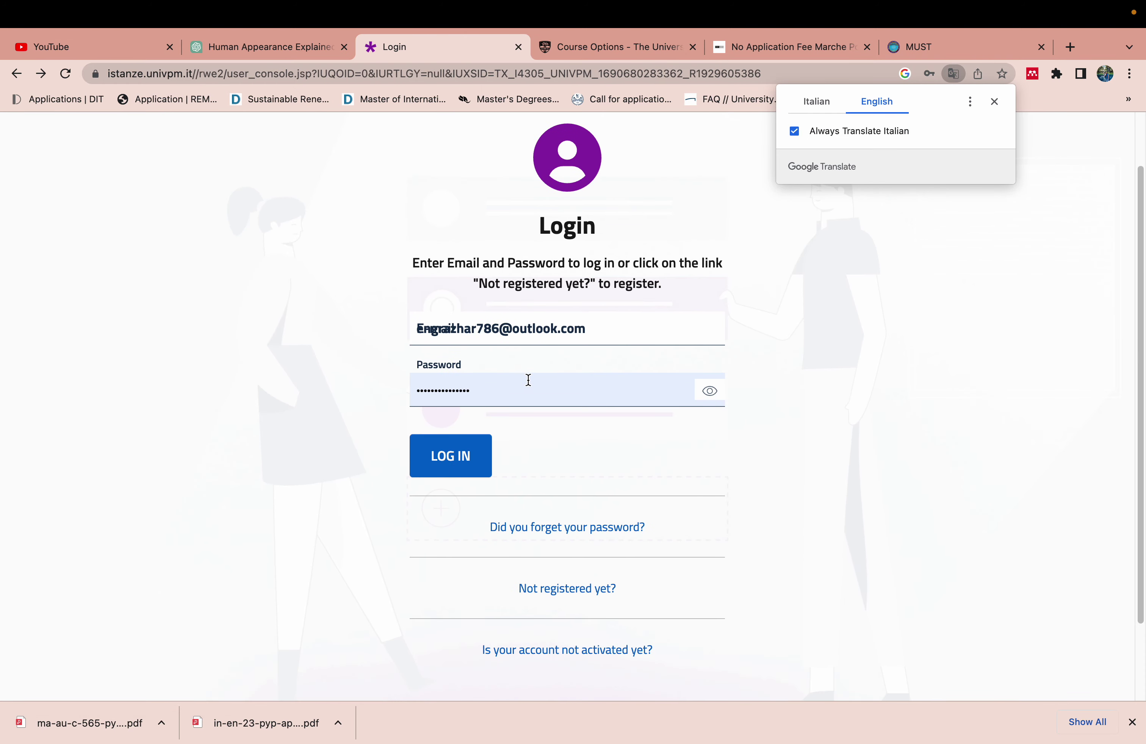
{"action": "left_click", "coordinate": [495, 332]}
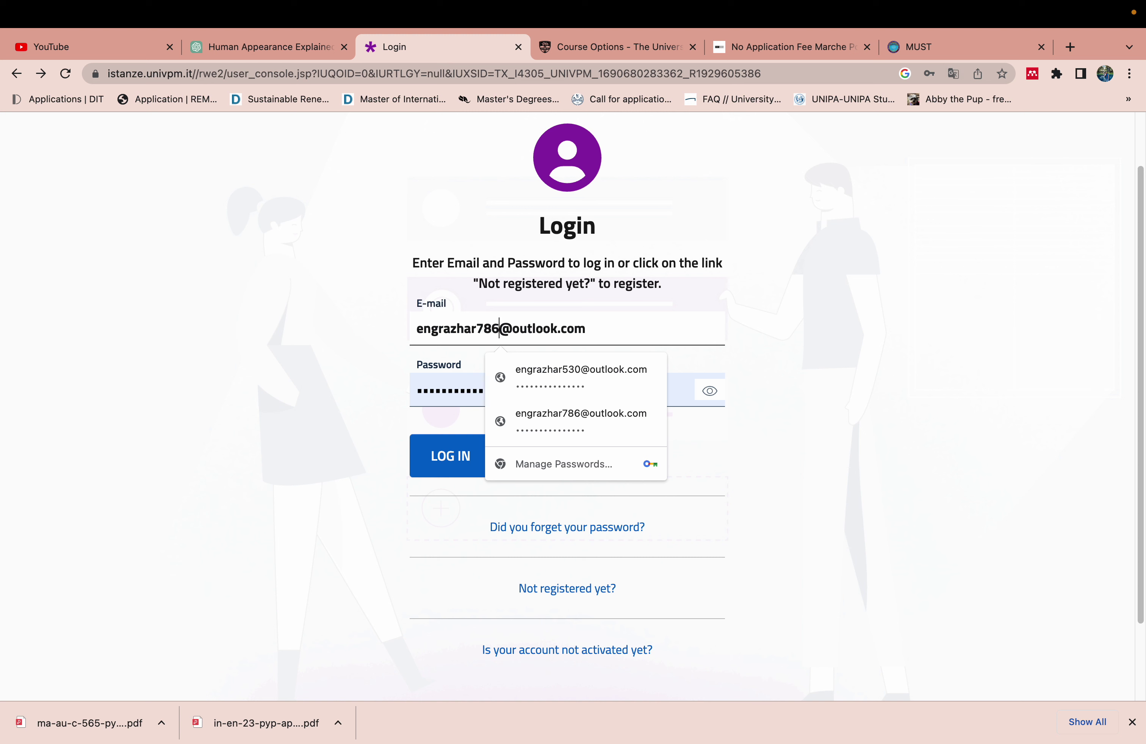
{"action": "key", "text": "BackSpace"}
{"action": "key", "text": "BackSpace"}
{"action": "key", "text": "BackSpace"}
{"action": "type", "text": "530"}
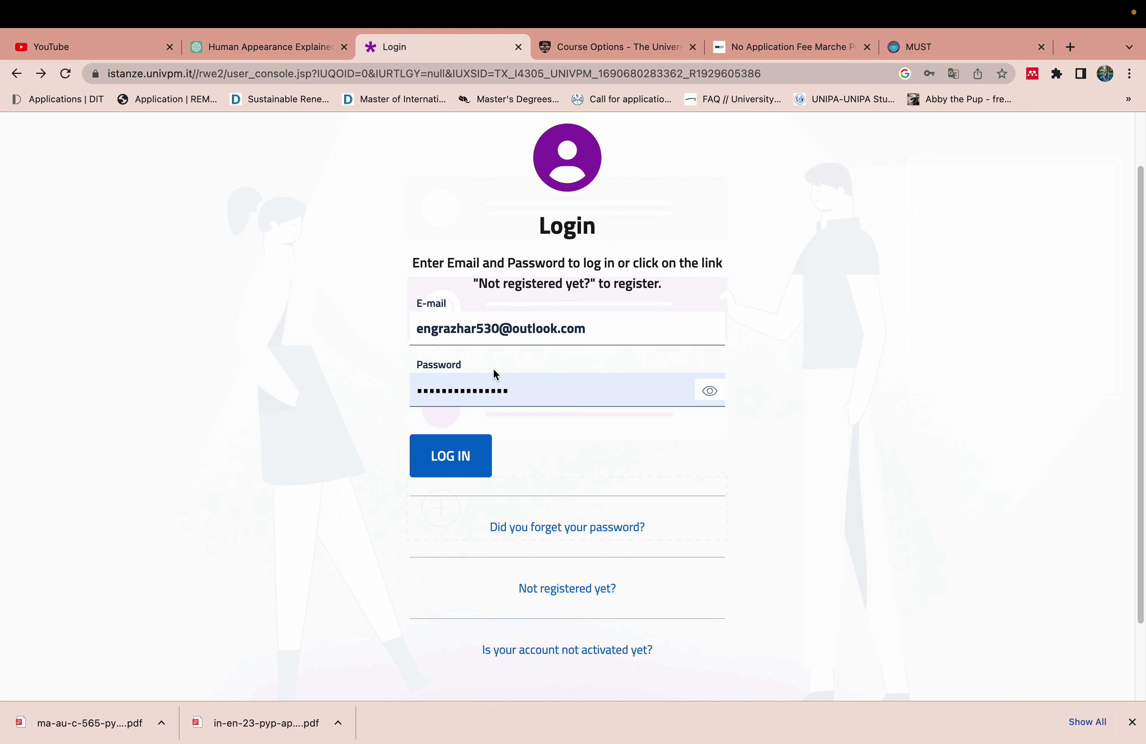
{"action": "left_click", "coordinate": [601, 331]}
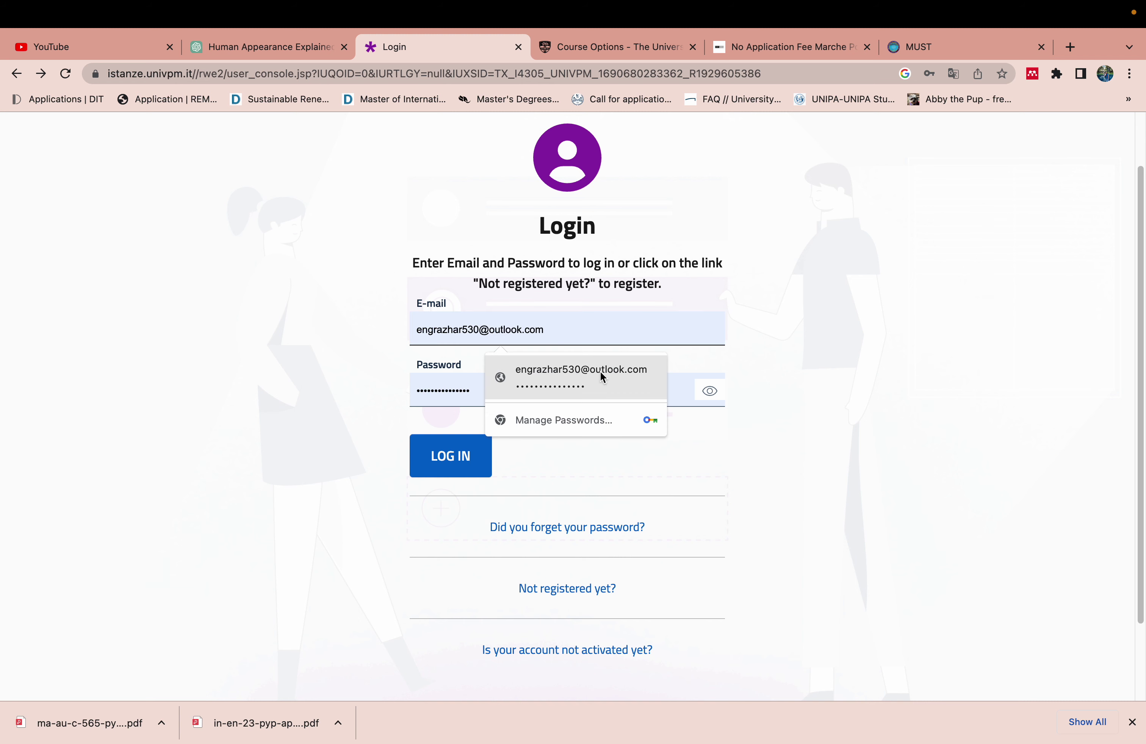
Log in with the saved credentials, then leave via the homepage and go back to the login page
{"action": "left_click", "coordinate": [580, 377]}
{"action": "left_click", "coordinate": [453, 463]}
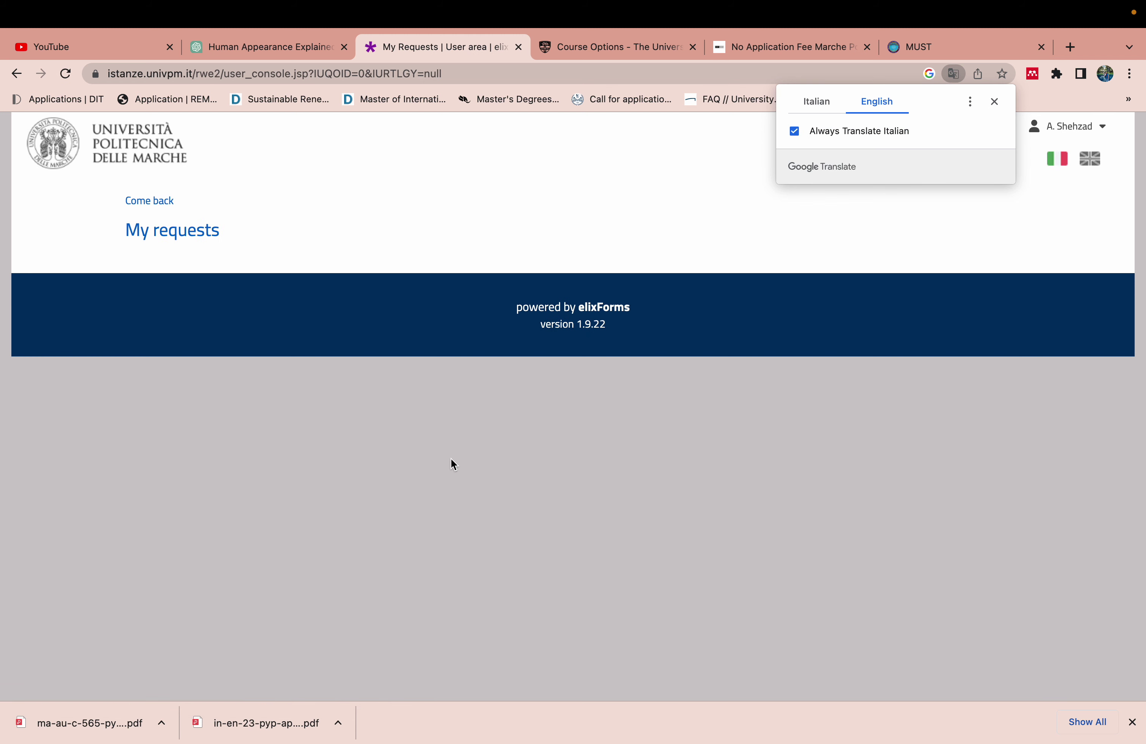
{"action": "left_click", "coordinate": [142, 212]}
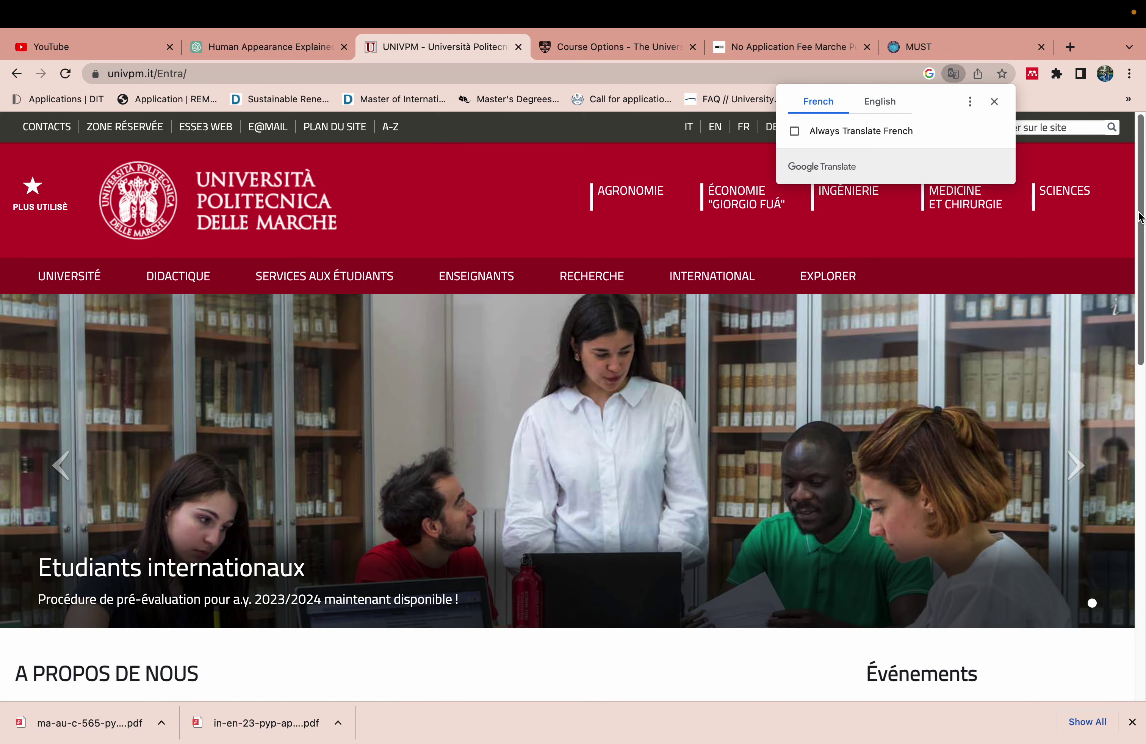
{"action": "mouse_move", "coordinate": [1140, 218]}
{"action": "left_mouse_down"}
{"action": "mouse_move", "coordinate": [1138, 501]}
{"action": "mouse_move", "coordinate": [1119, 211]}
{"action": "left_mouse_up"}
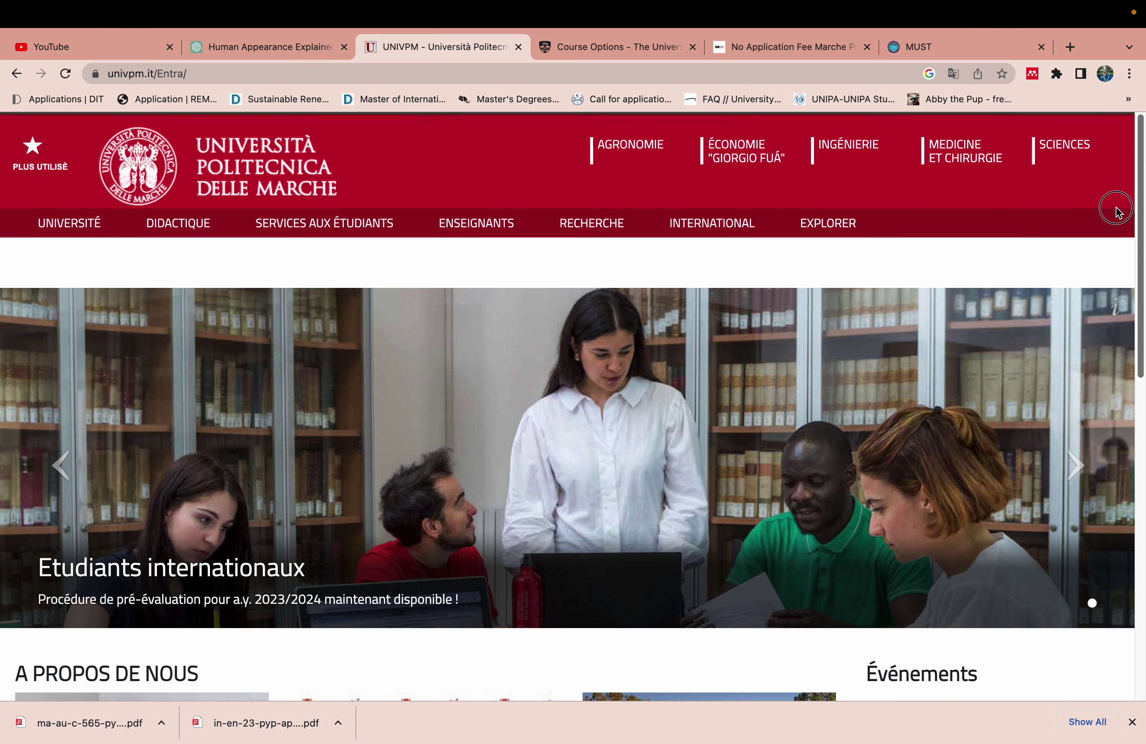
{"action": "left_click", "coordinate": [18, 73]}
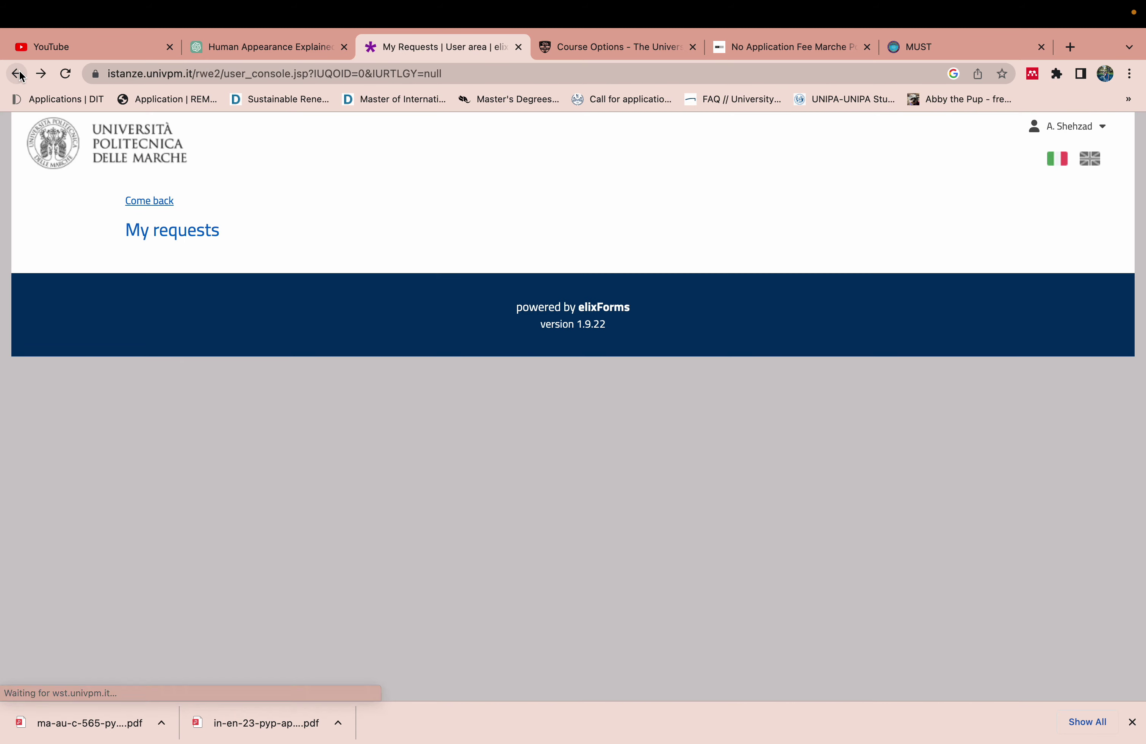
{"action": "left_click", "coordinate": [17, 74]}
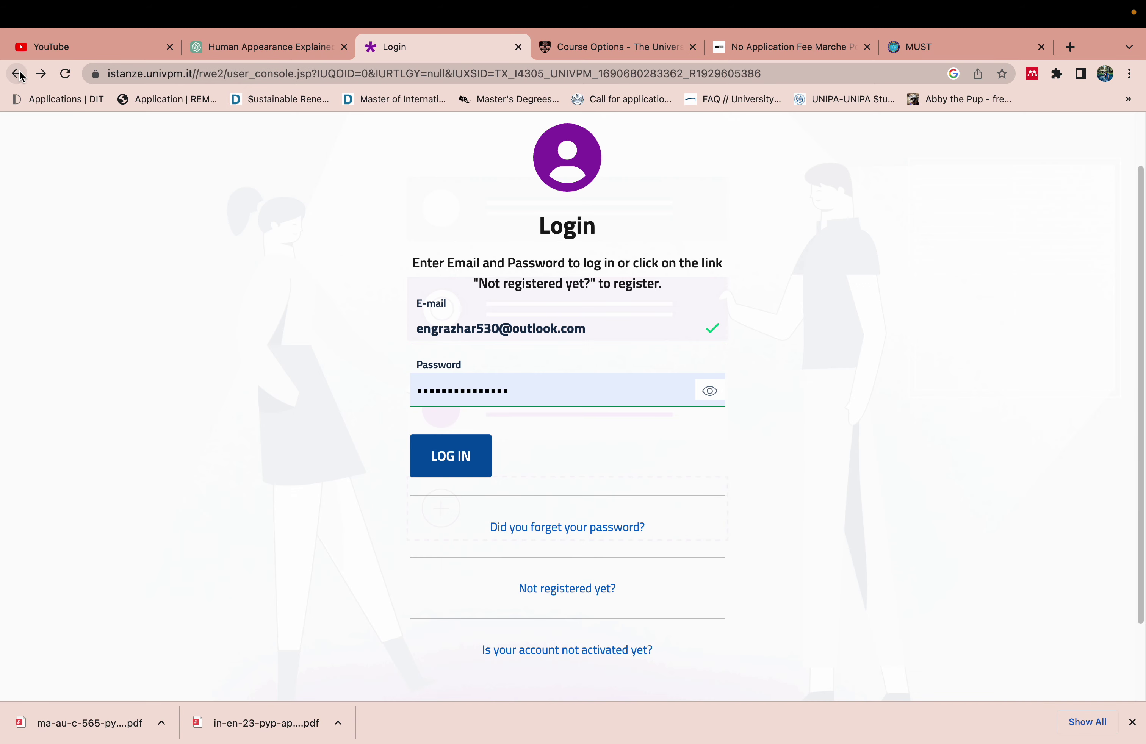
Correct the login e-mail text, pick the new account's saved login, and log in again
{"action": "left_click", "coordinate": [499, 334]}
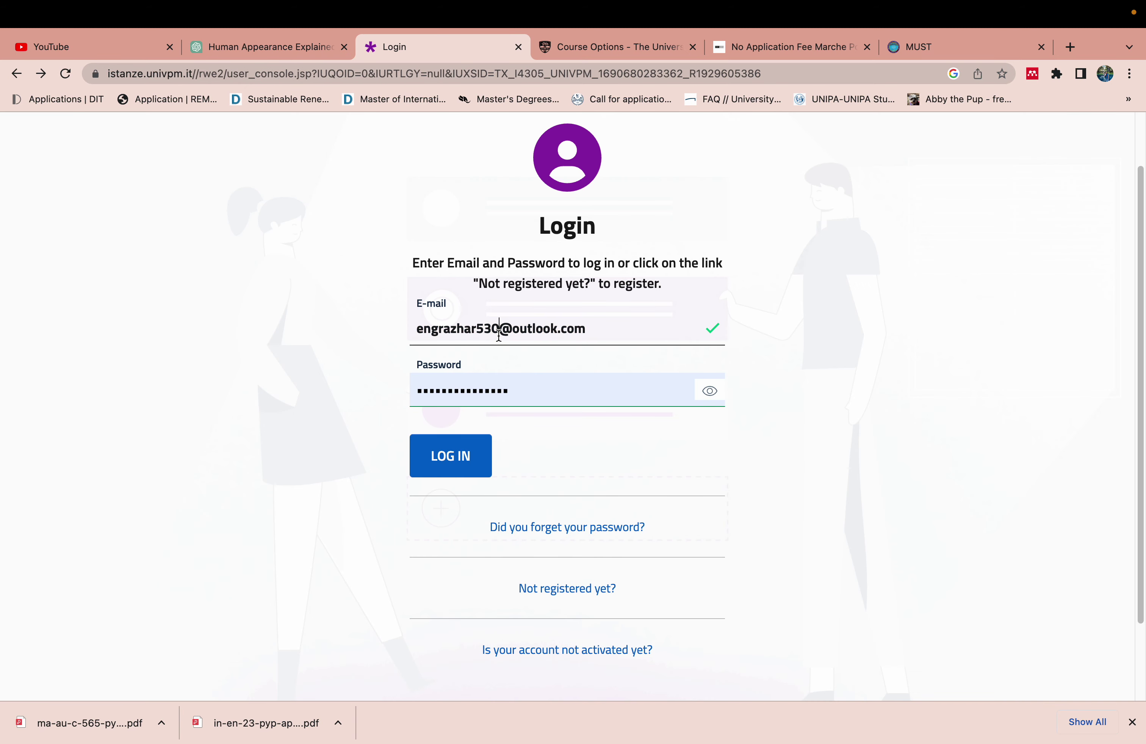
{"action": "left_click", "coordinate": [704, 333]}
{"action": "key", "text": "super+a"}
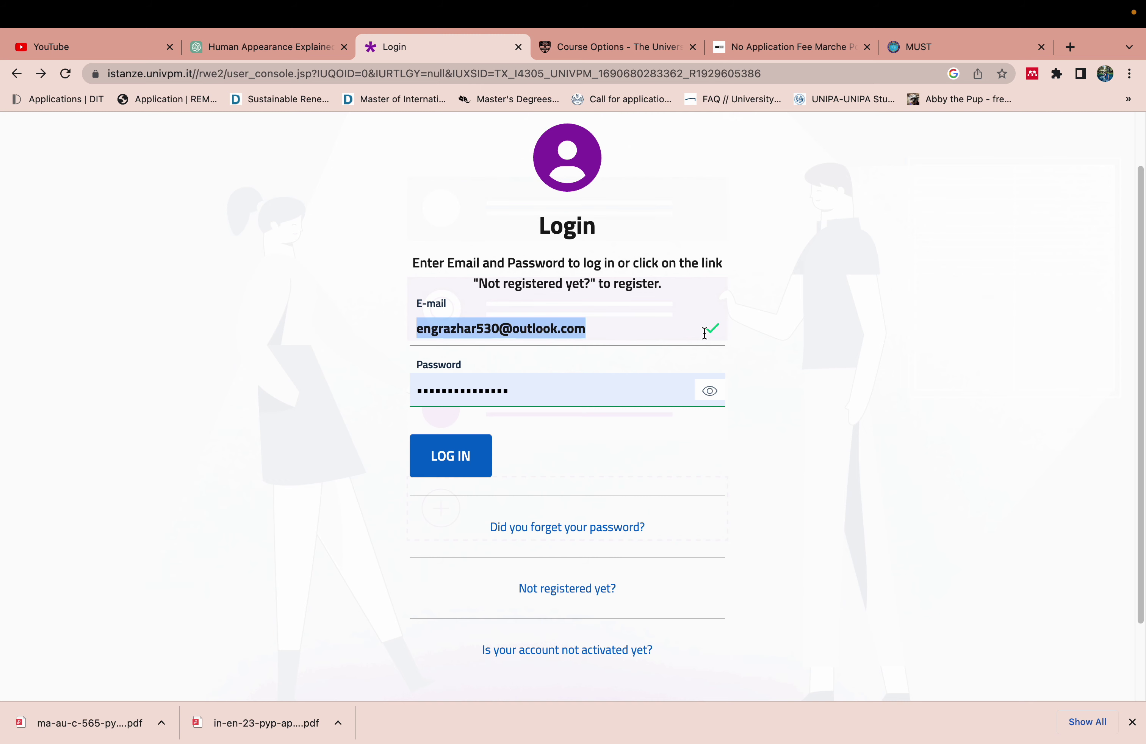
{"action": "key", "text": "BackSpace"}
{"action": "key", "text": "super+v"}
{"action": "type", "text": "eng"}
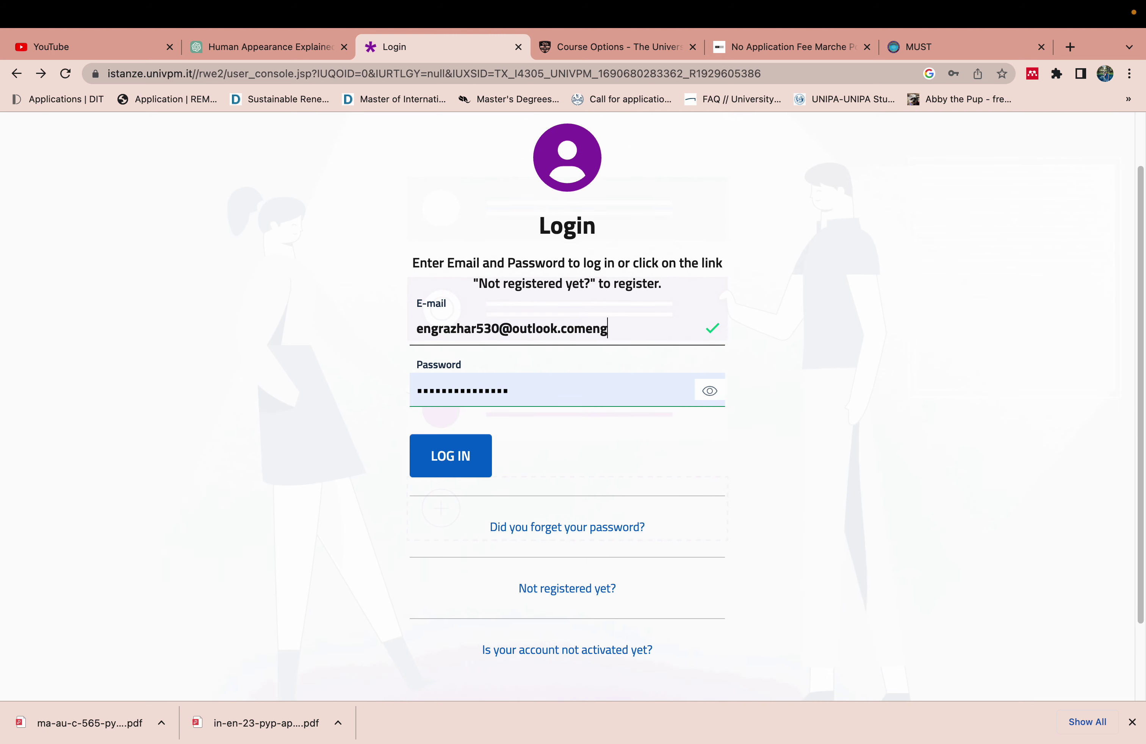
{"action": "key", "text": "BackSpace"}
{"action": "key", "text": "BackSpace"}
{"action": "key", "text": "BackSpace"}
{"action": "left_click", "coordinate": [638, 368]}
{"action": "left_click", "coordinate": [455, 460]}
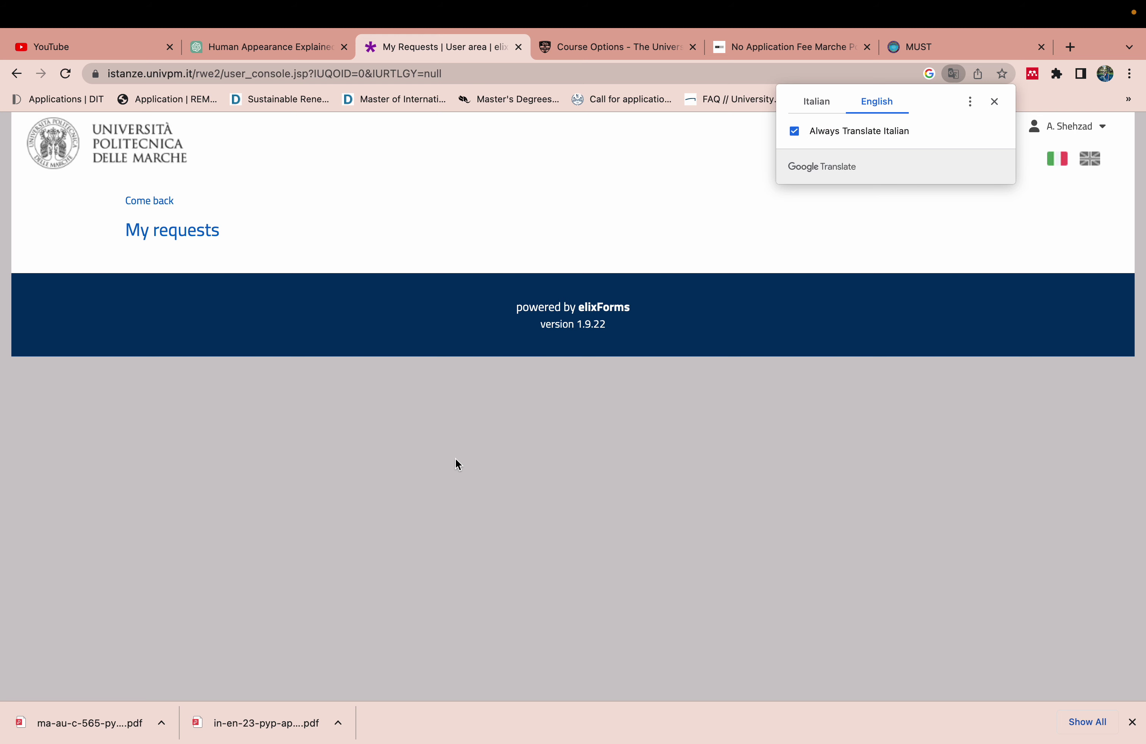
Use Come back from the account menu, then open the International students card from the homepage
{"action": "left_click", "coordinate": [1065, 126]}
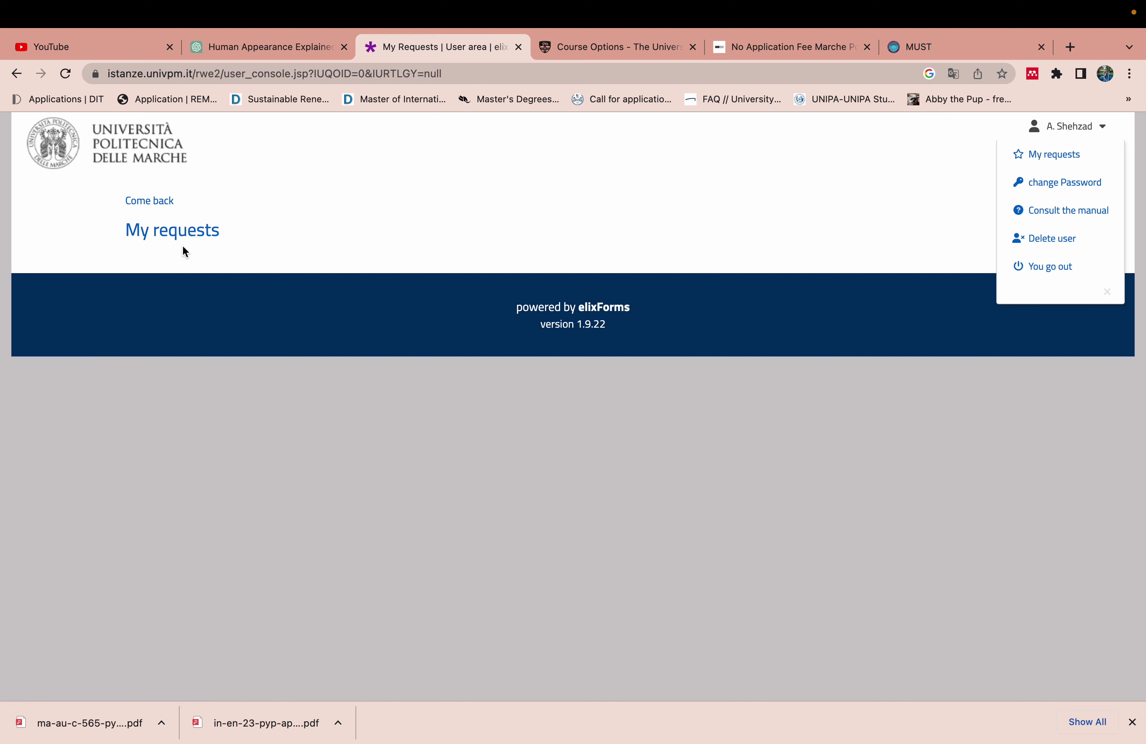
{"action": "left_click", "coordinate": [161, 205]}
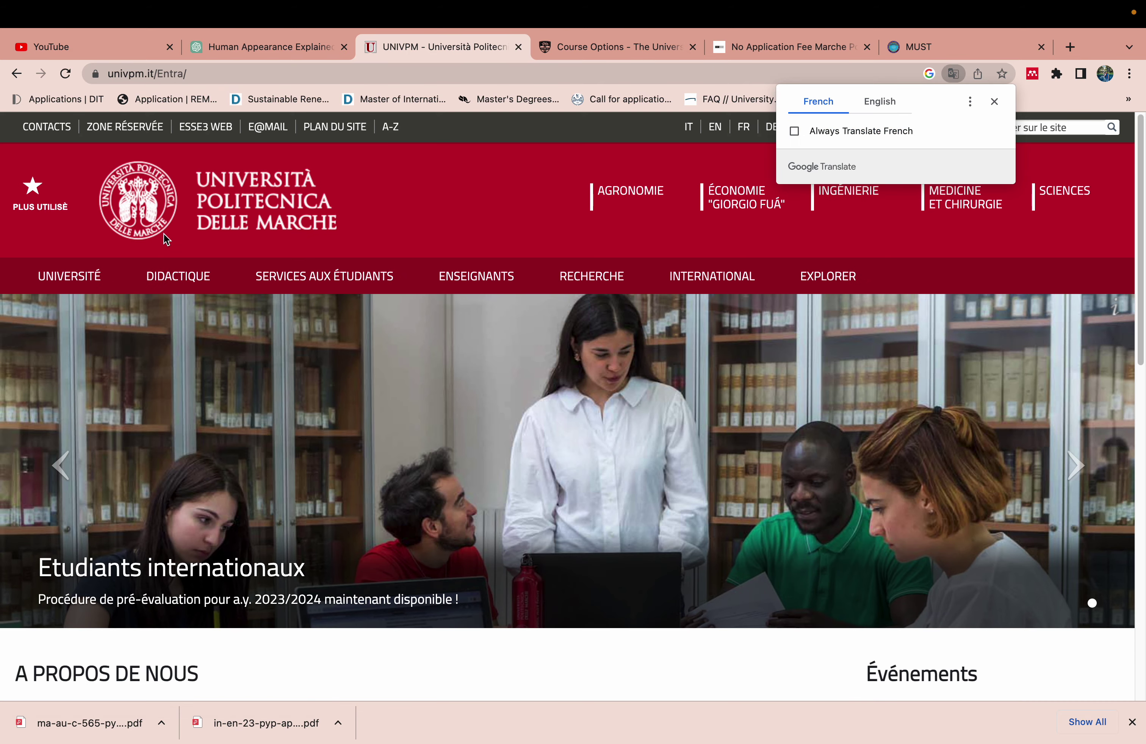
{"action": "mouse_move", "coordinate": [706, 283]}
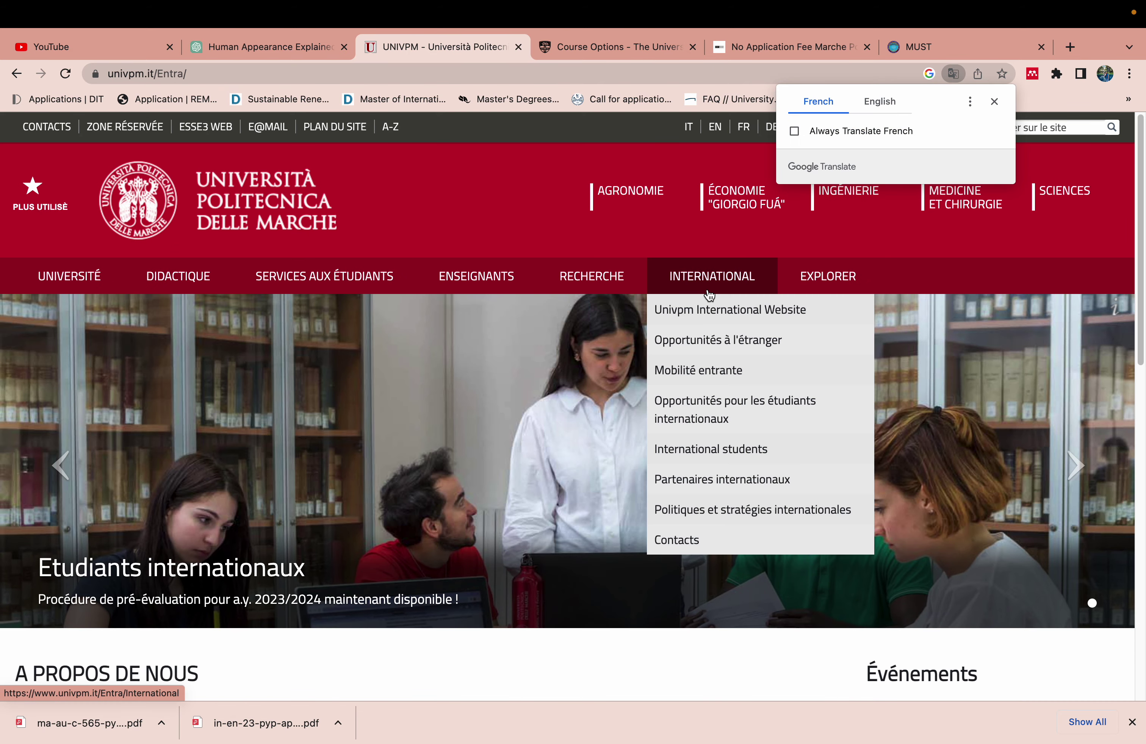
{"action": "key", "text": "super+a"}
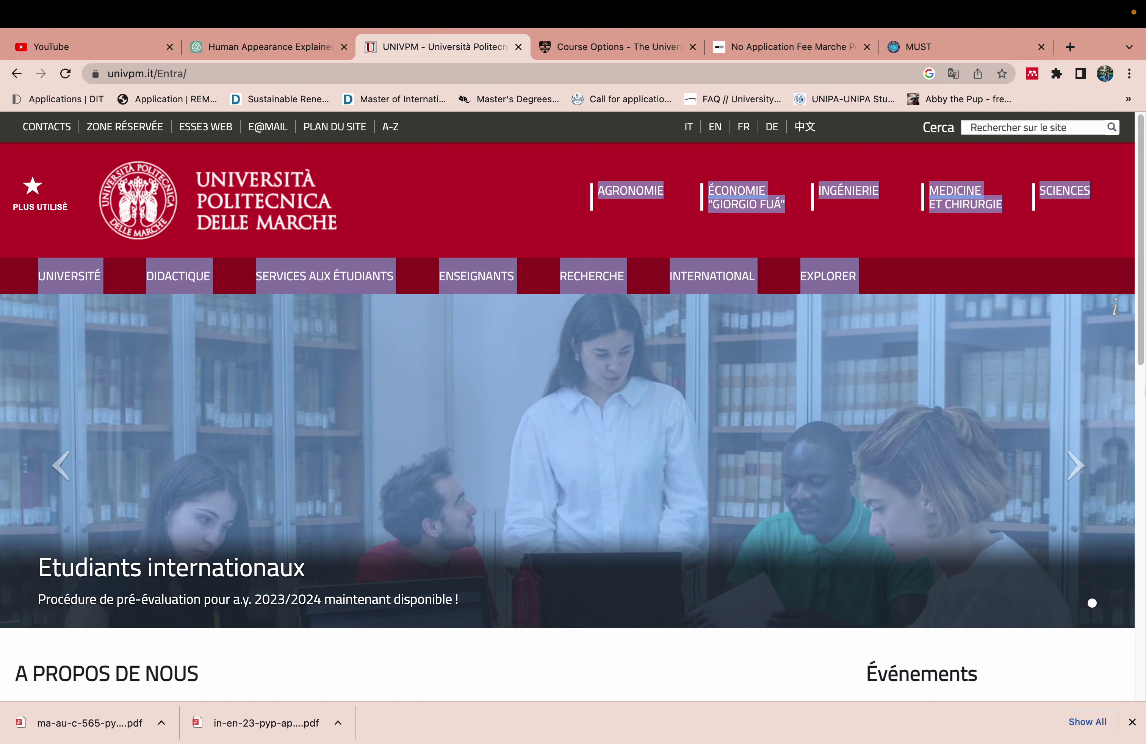
{"action": "left_click_drag", "start_coordinate": [1140, 278], "coordinate": [1138, 509]}
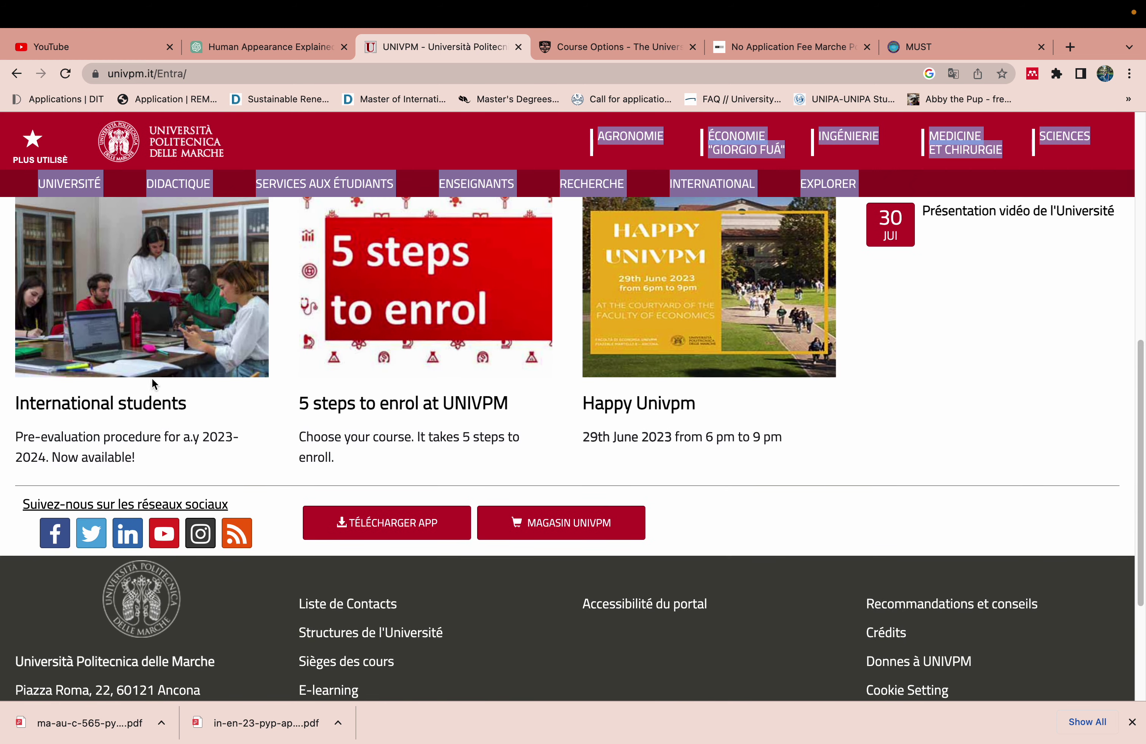
{"action": "left_click", "coordinate": [142, 402]}
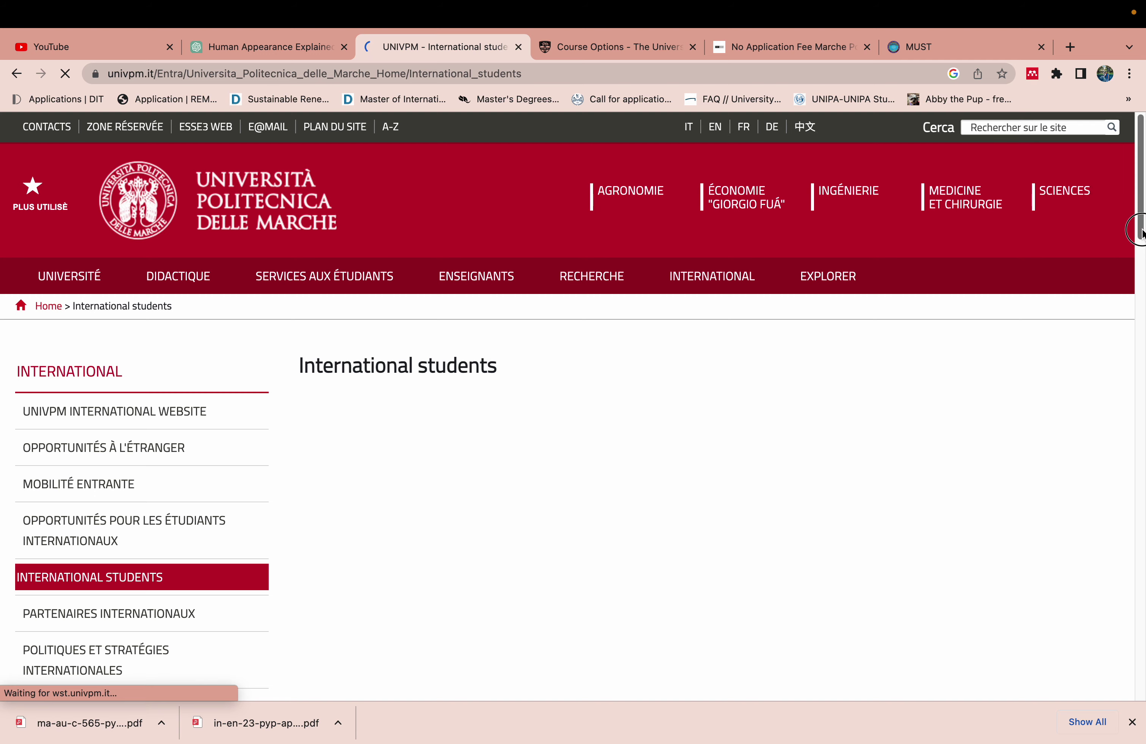
{"action": "scroll", "coordinate": [902, 300], "scroll_direction": "down", "scroll_amount": 15}
Open the pre-evaluation procedure preview, scroll down, and click START A NEW REQUEST
{"action": "left_click", "coordinate": [853, 261]}
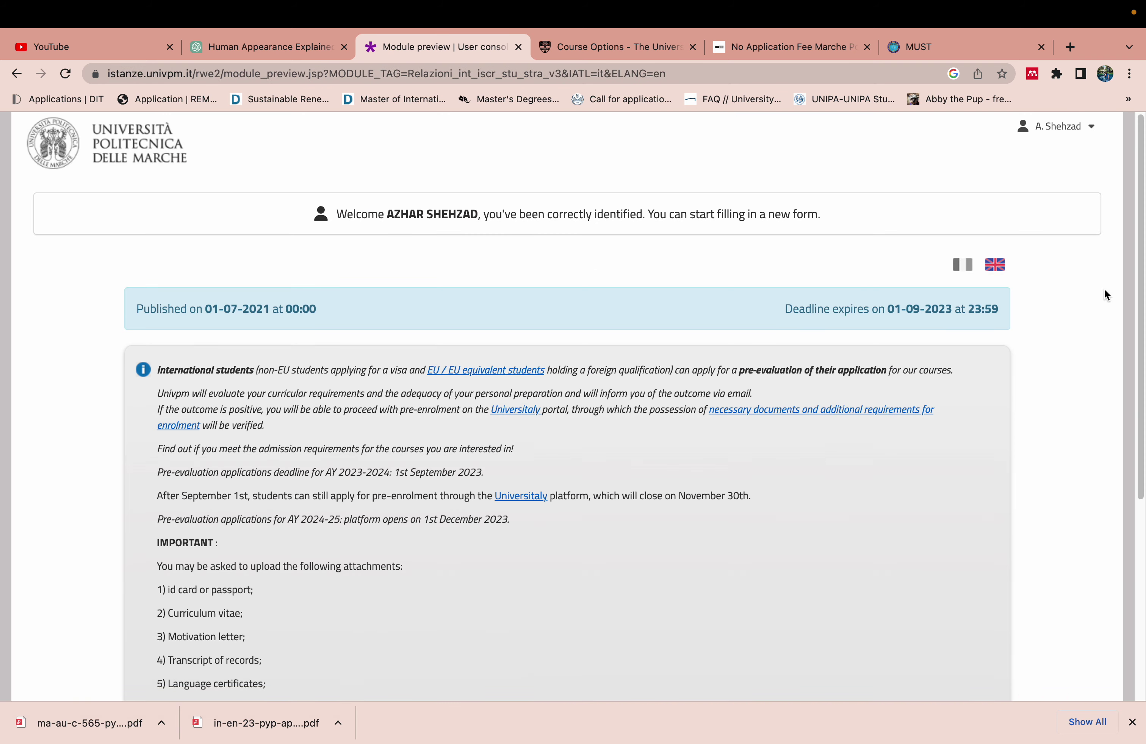
{"action": "left_click_drag", "start_coordinate": [1143, 293], "coordinate": [1141, 492]}
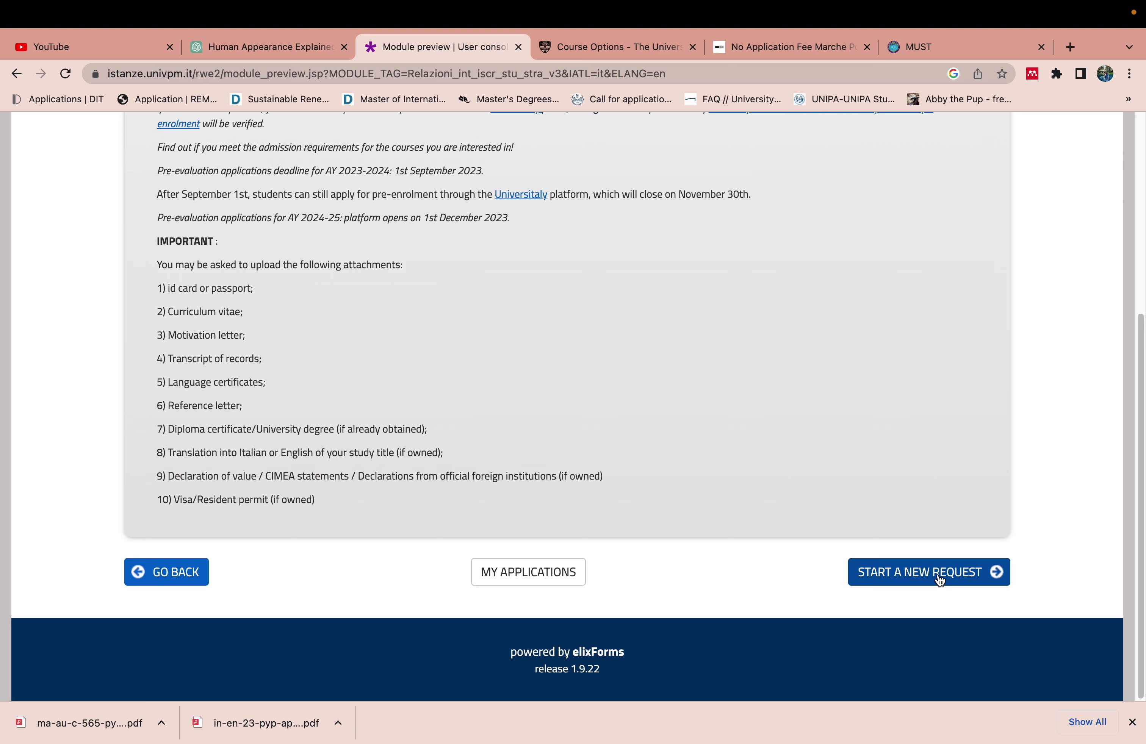
{"action": "left_click_drag", "start_coordinate": [1137, 506], "coordinate": [1137, 379]}
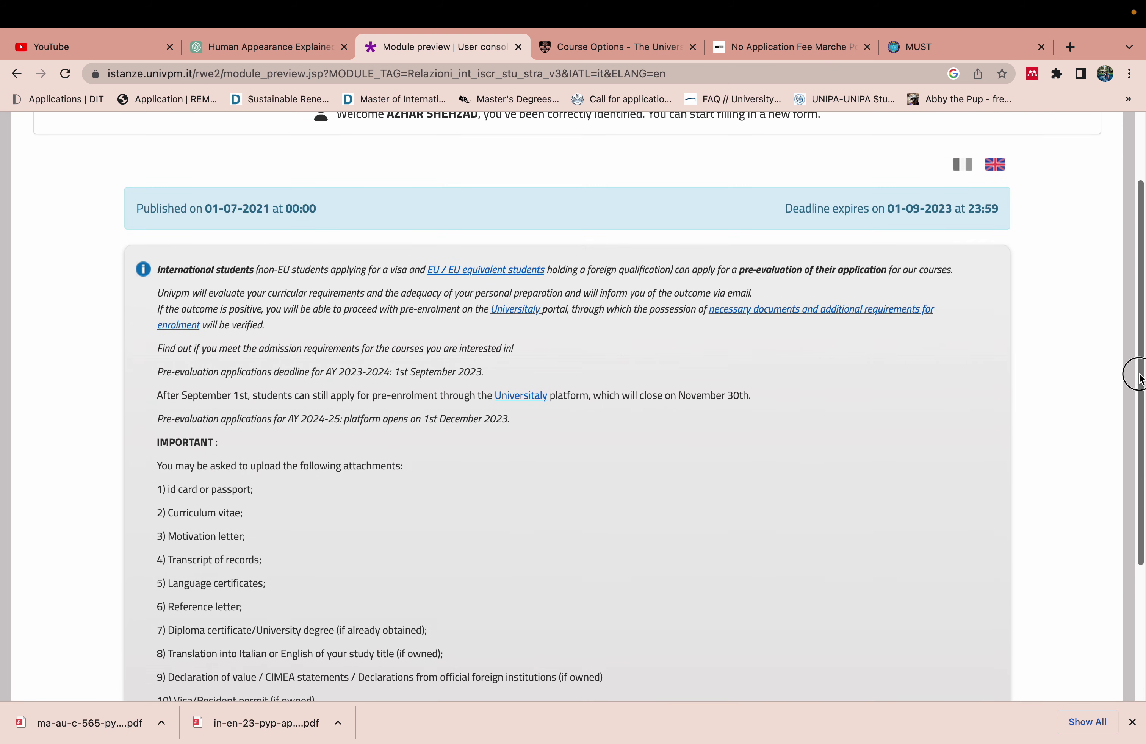
{"action": "left_click_drag", "start_coordinate": [1138, 379], "coordinate": [1137, 319]}
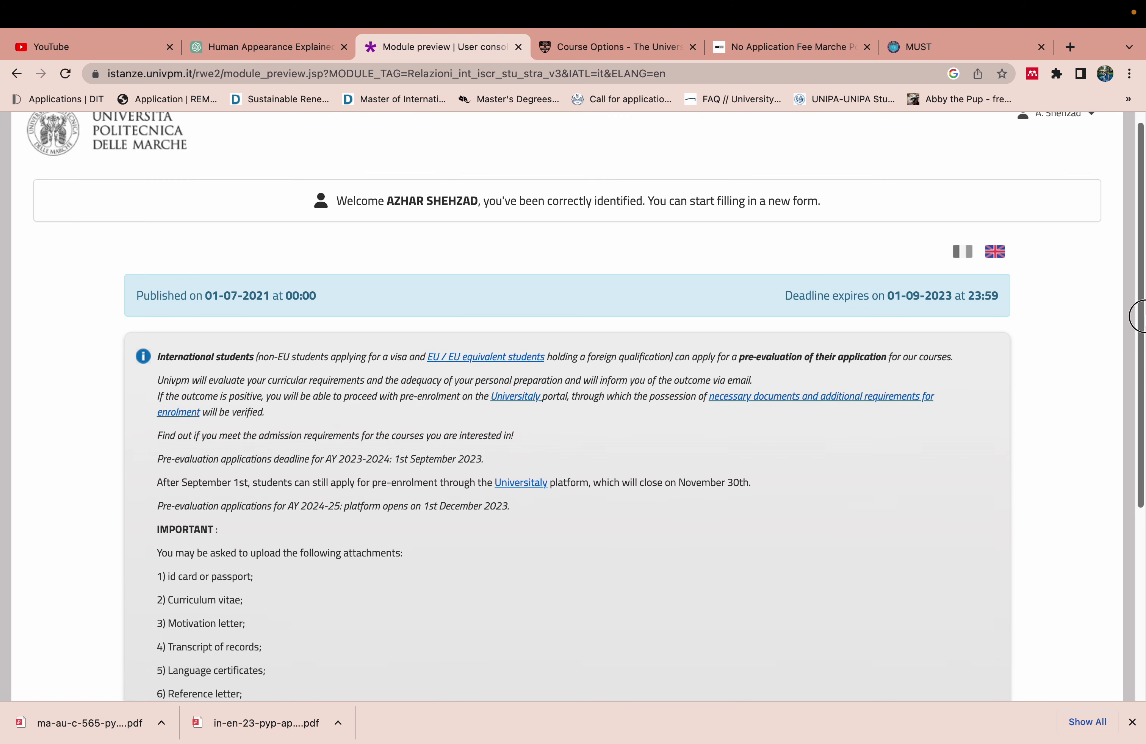
{"action": "left_click", "coordinate": [1063, 116]}
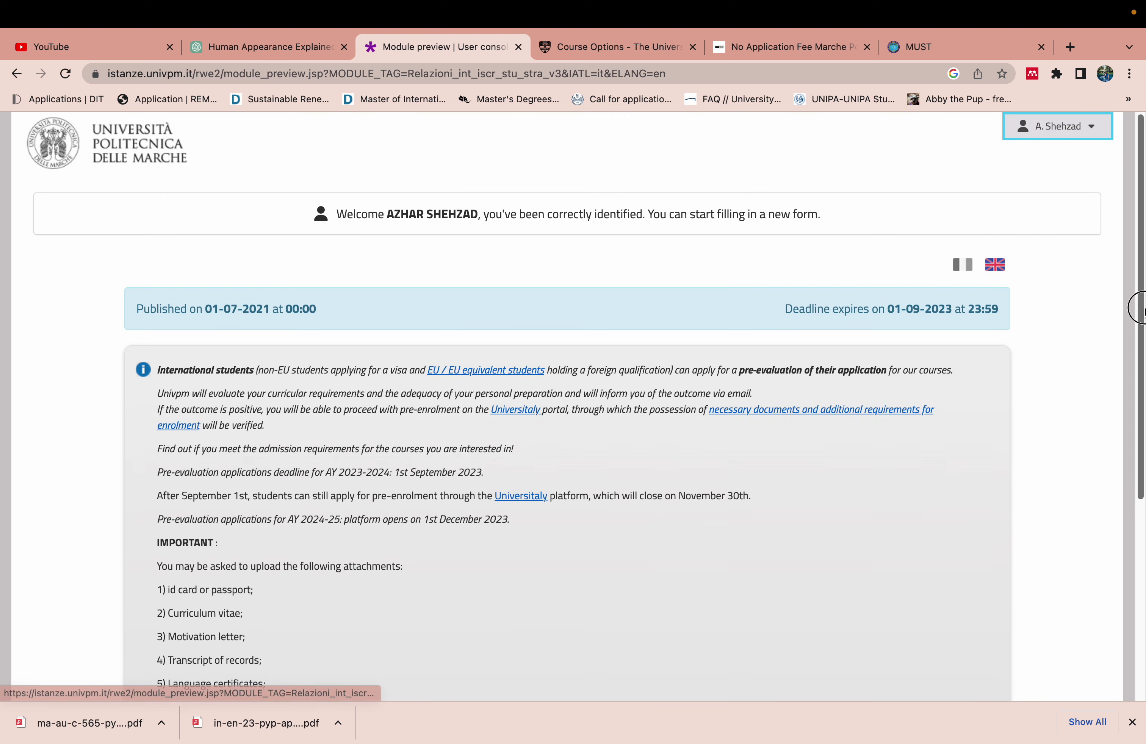
{"action": "left_click_drag", "start_coordinate": [1133, 307], "coordinate": [1134, 462]}
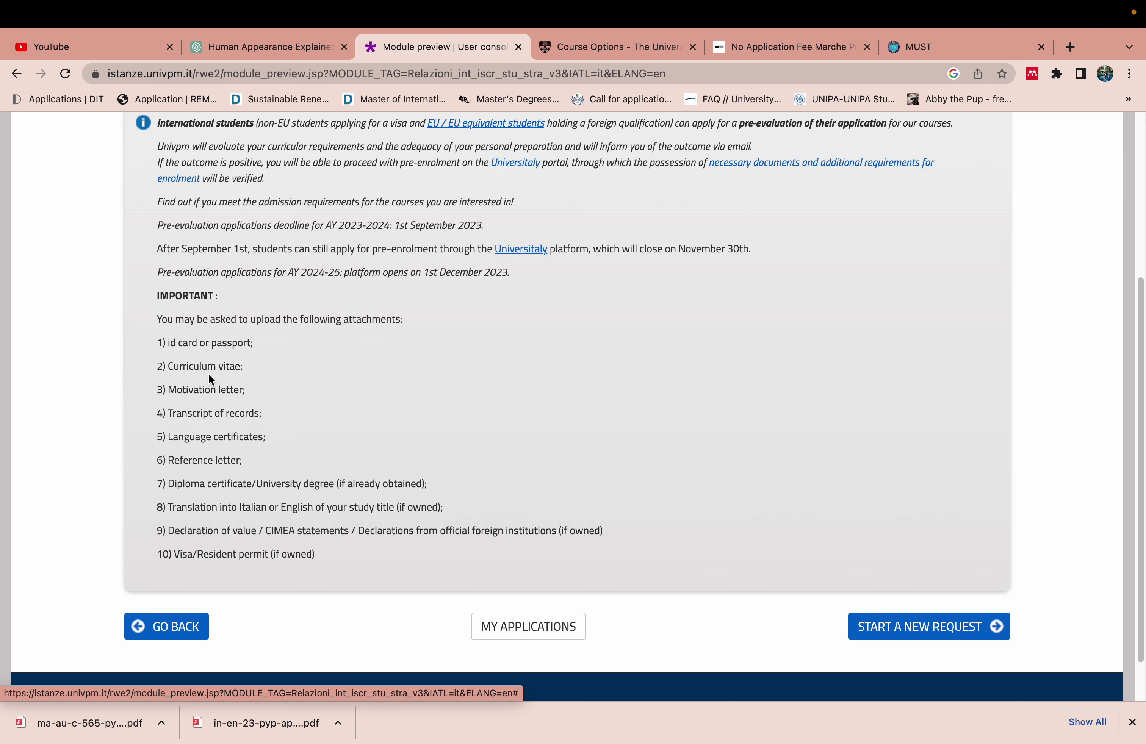
{"action": "left_click", "coordinate": [917, 627]}
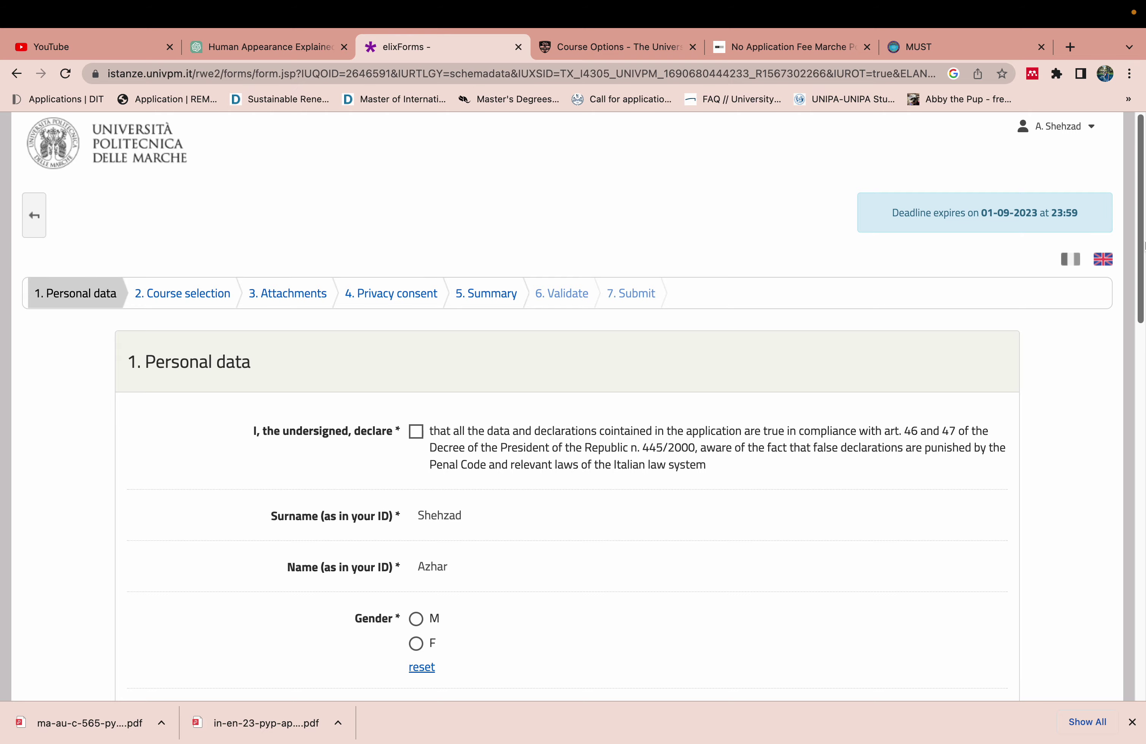
Tick the truthfulness declaration and set gender to M
{"action": "left_click_drag", "start_coordinate": [1137, 242], "coordinate": [1119, 319]}
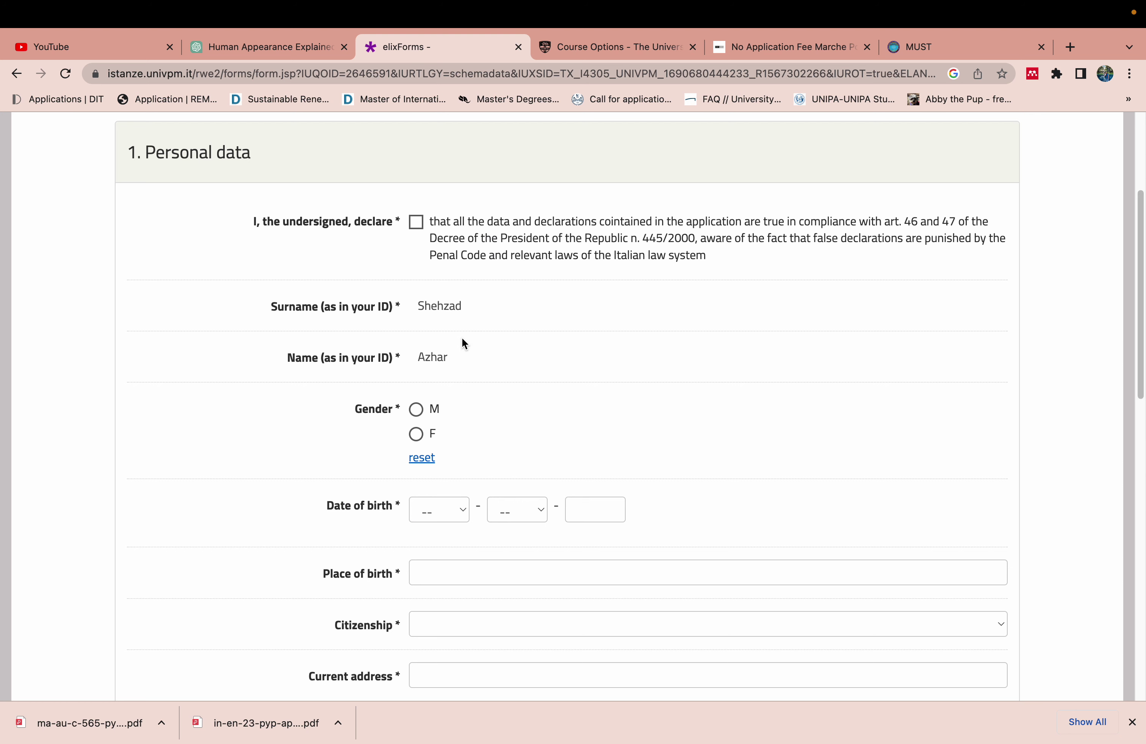
{"action": "left_click", "coordinate": [416, 223]}
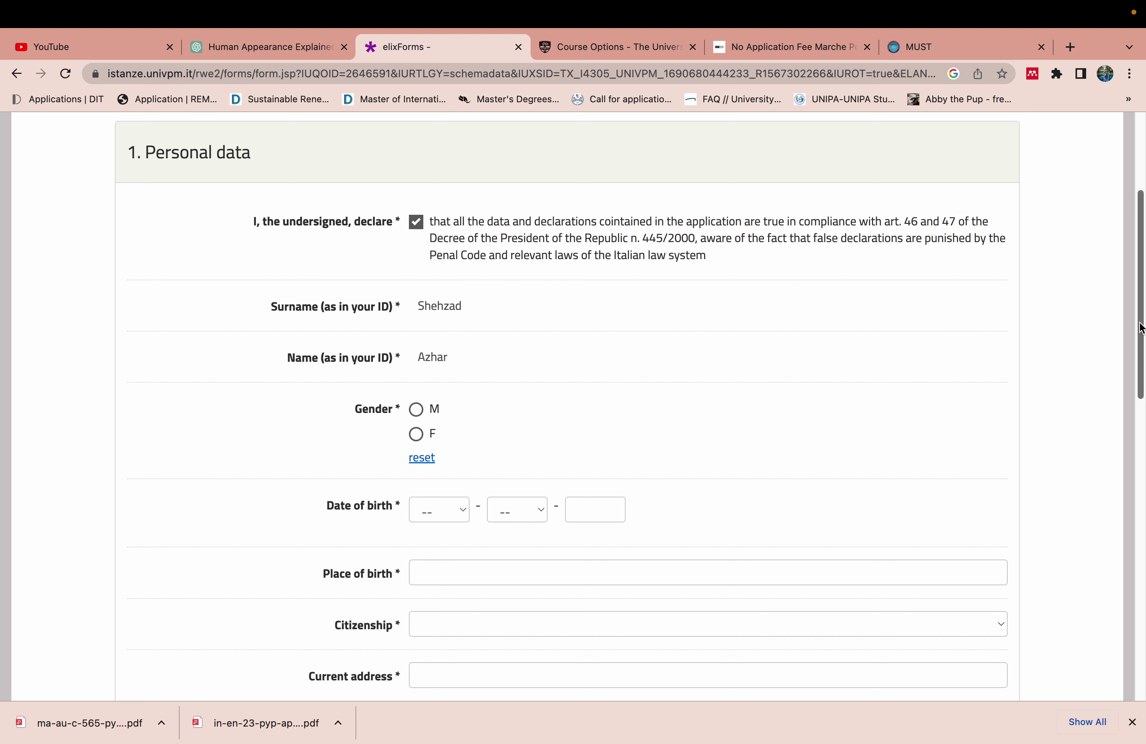
{"action": "left_click_drag", "start_coordinate": [1139, 324], "coordinate": [1133, 375]}
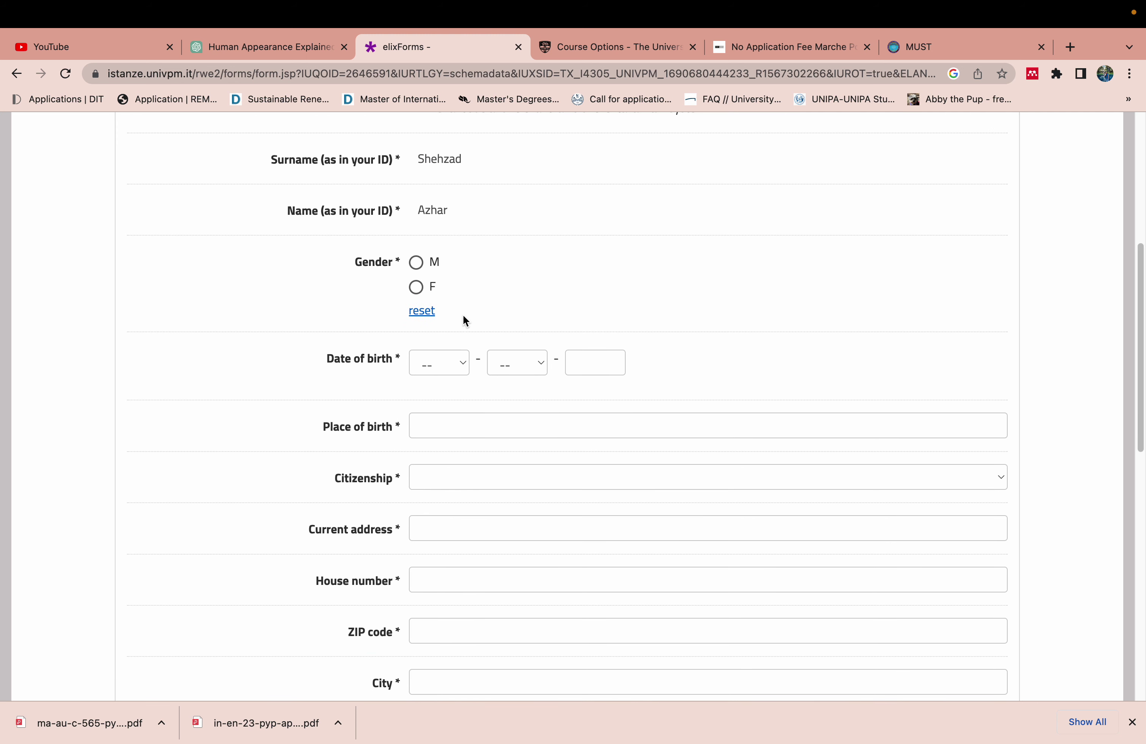
{"action": "left_click", "coordinate": [416, 263]}
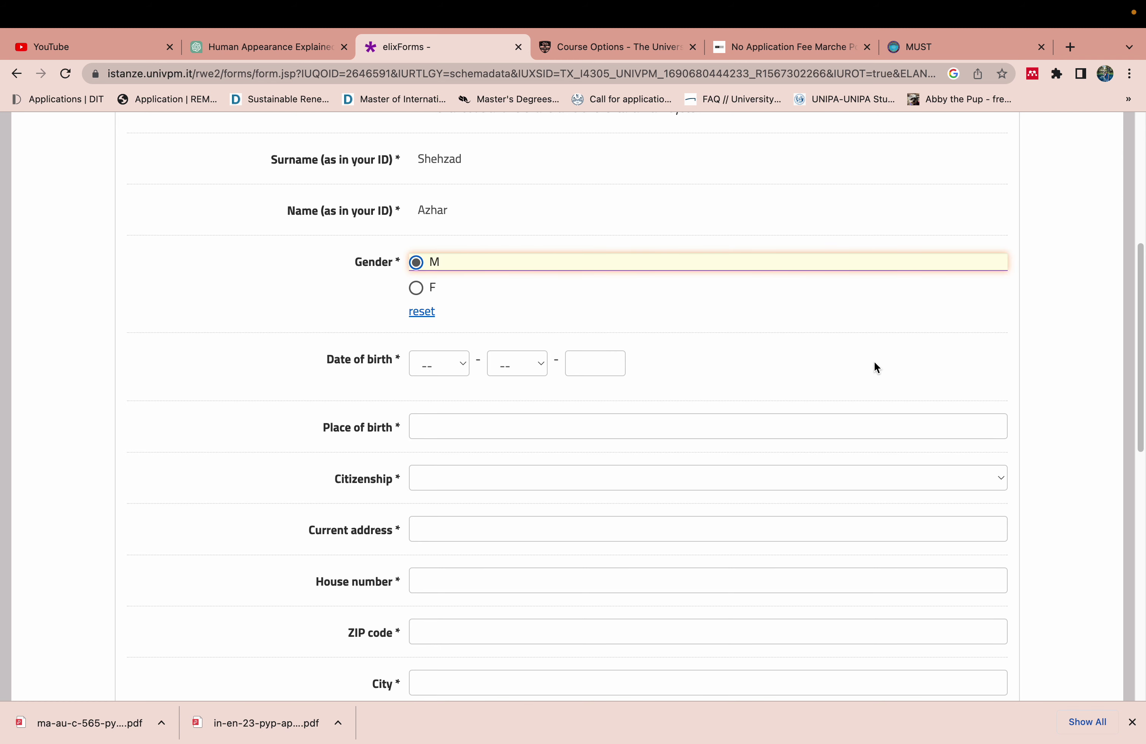
{"action": "left_click_drag", "start_coordinate": [1136, 368], "coordinate": [1138, 439]}
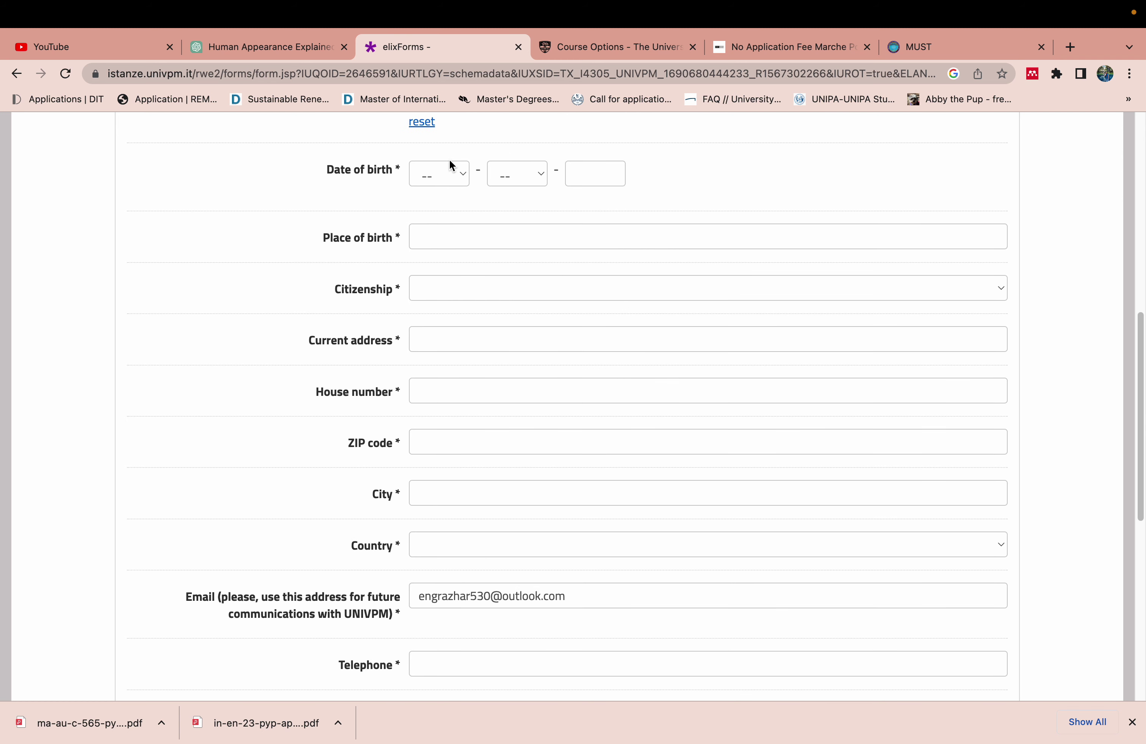
Skip the birth-date and place-of-birth suggestions and set citizenship to Pakistan
{"action": "left_click", "coordinate": [598, 176]}
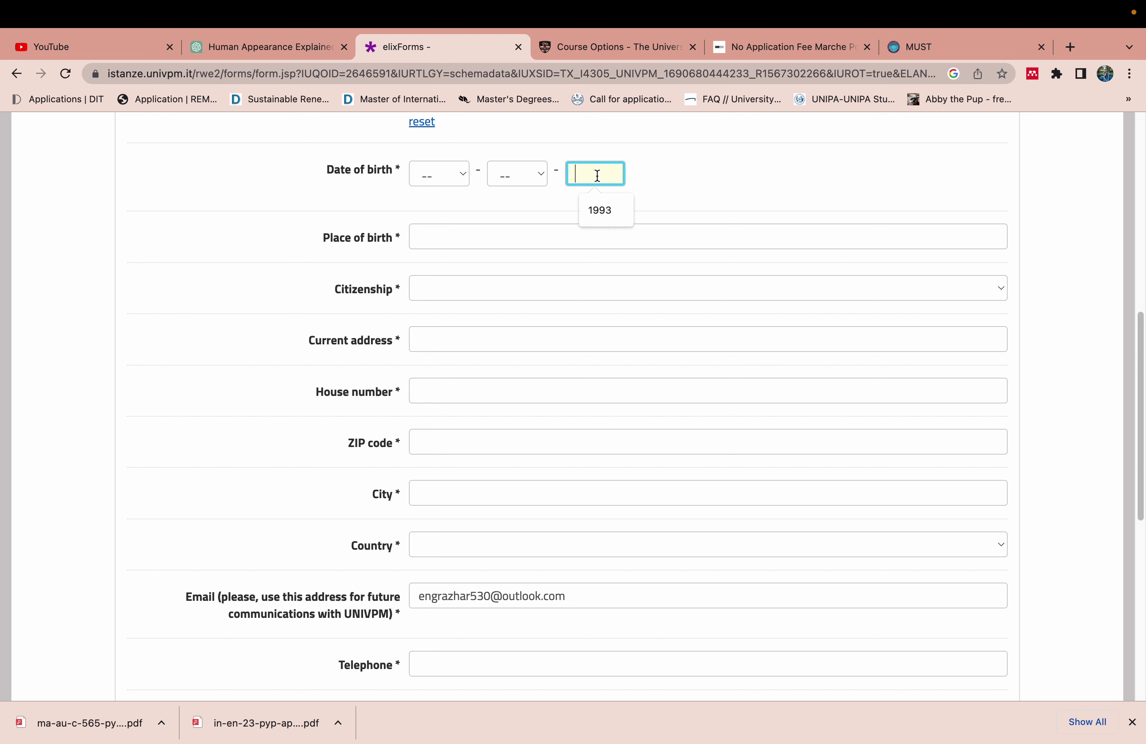
{"action": "left_click", "coordinate": [445, 178]}
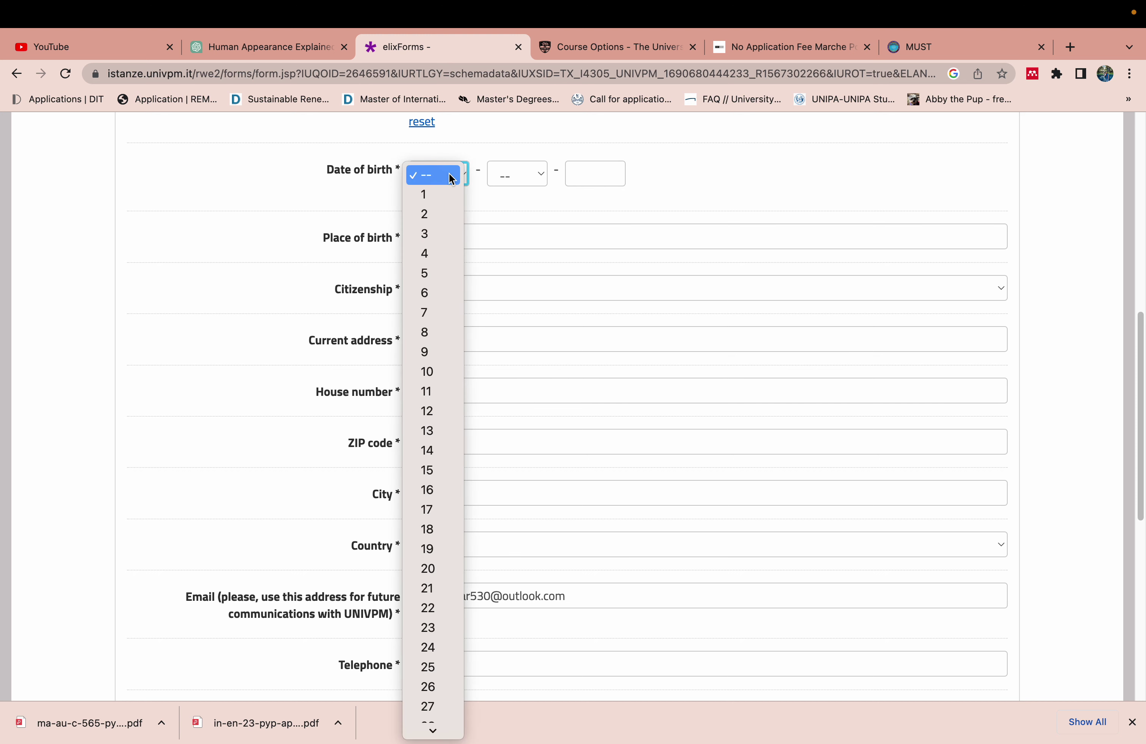
{"action": "left_click", "coordinate": [513, 174]}
{"action": "left_click", "coordinate": [570, 173]}
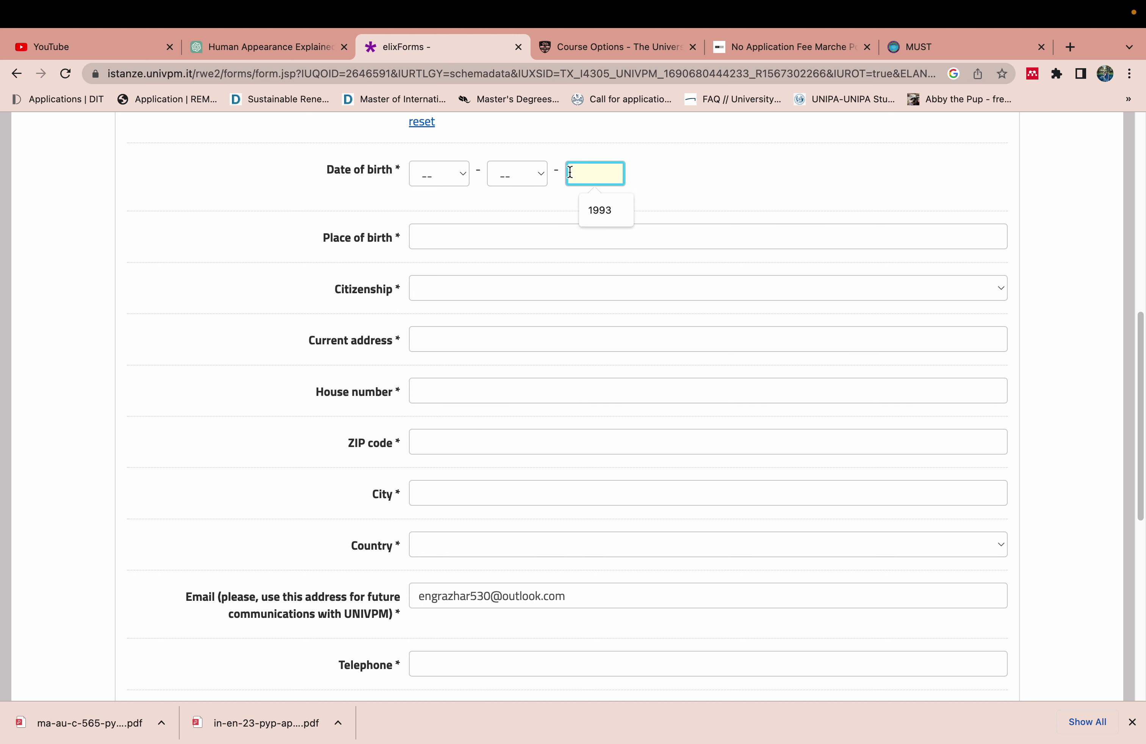
{"action": "left_click", "coordinate": [504, 188]}
{"action": "left_click", "coordinate": [462, 234]}
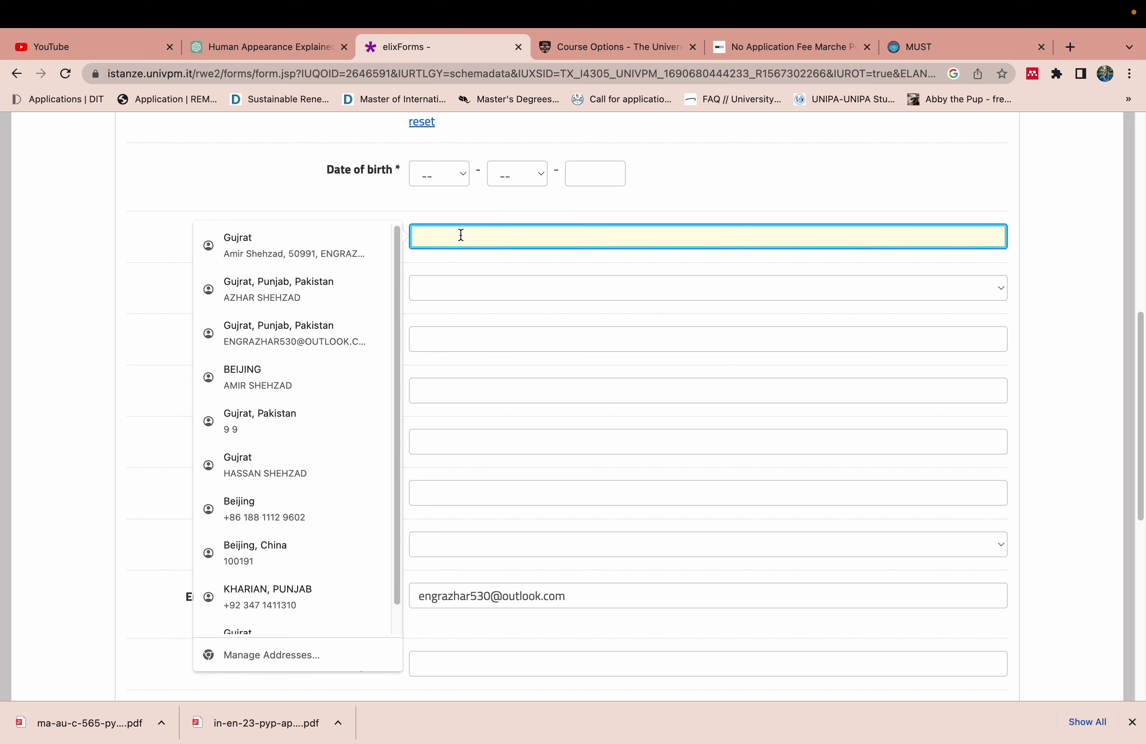
{"action": "left_click", "coordinate": [355, 208]}
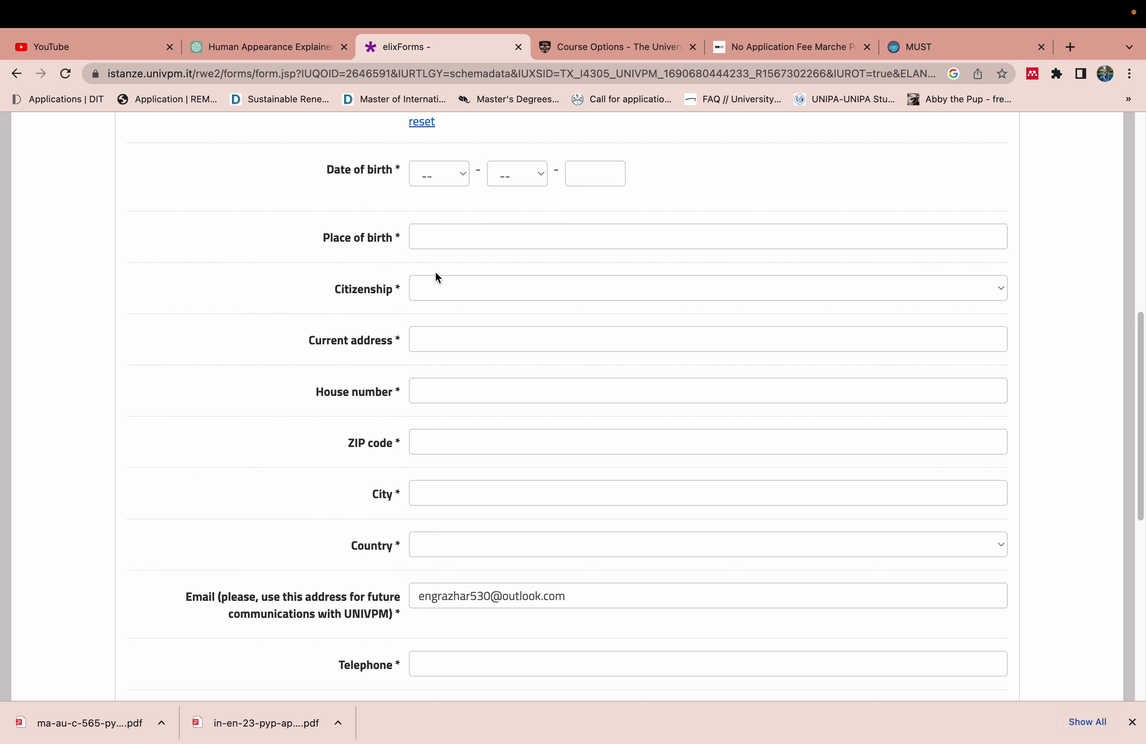
{"action": "left_click", "coordinate": [428, 289]}
{"action": "key", "text": "p"}
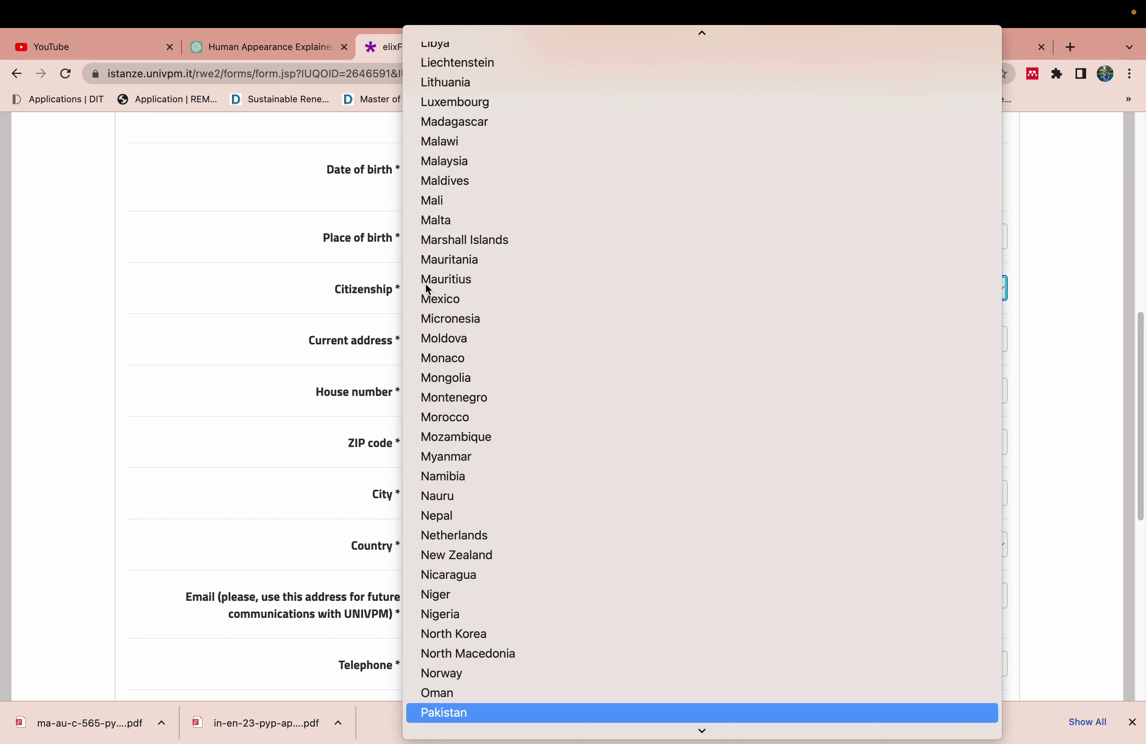
{"action": "left_click", "coordinate": [433, 714]}
Dismiss the autofill suggestions on the address, house number, ZIP code and city fields
{"action": "left_click", "coordinate": [420, 341]}
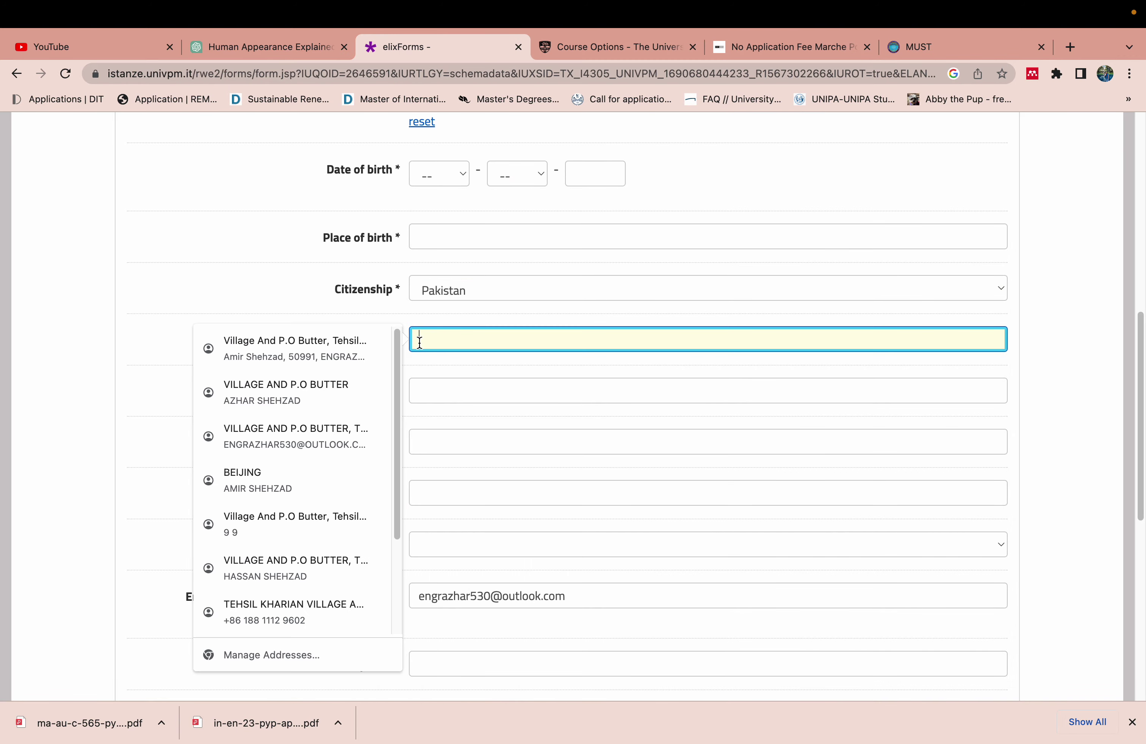
{"action": "left_click", "coordinate": [312, 309]}
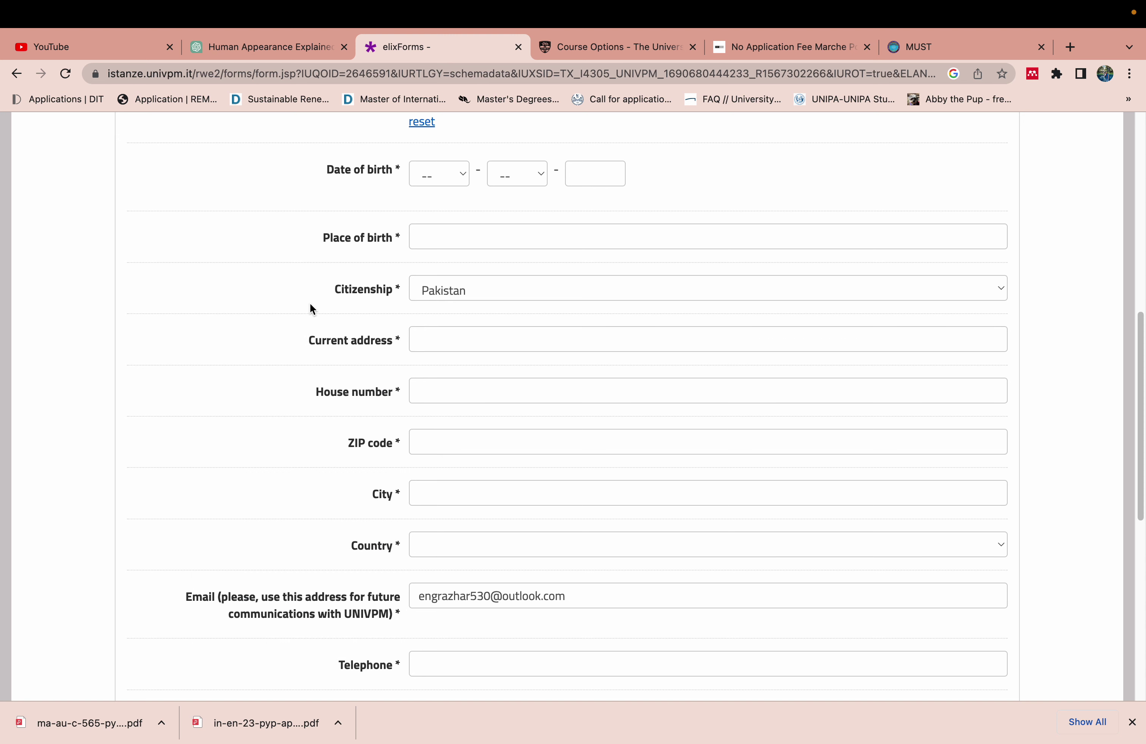
{"action": "left_click", "coordinate": [438, 382]}
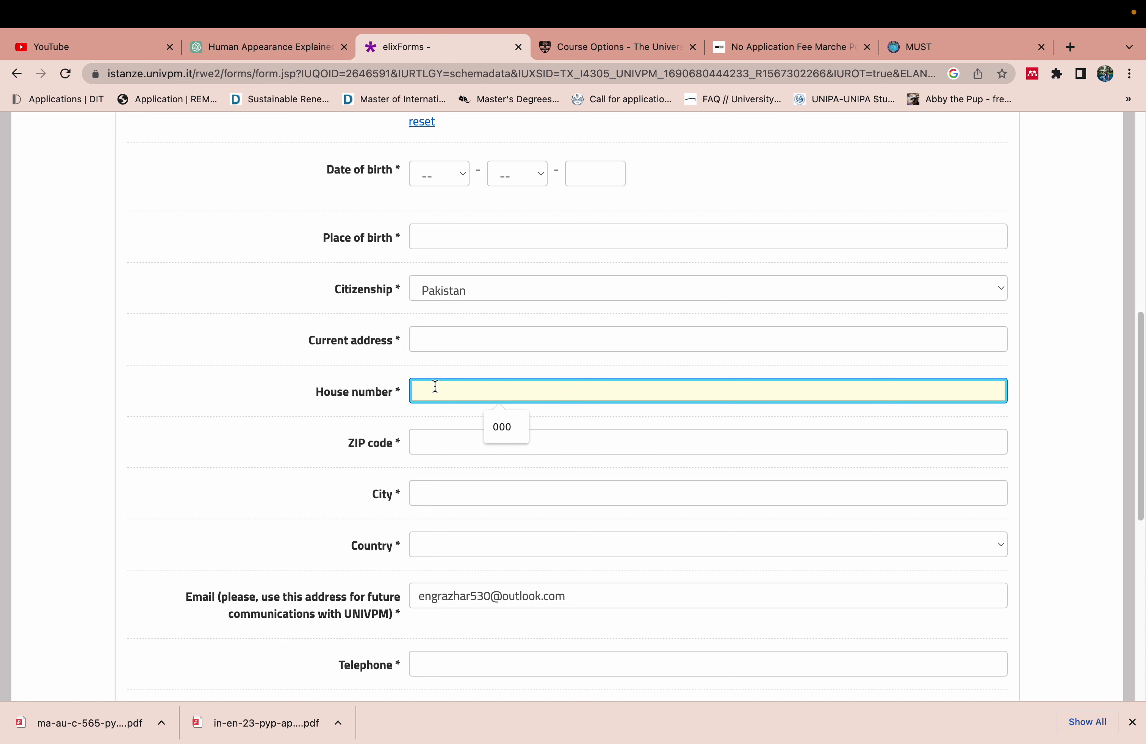
{"action": "left_click", "coordinate": [438, 449]}
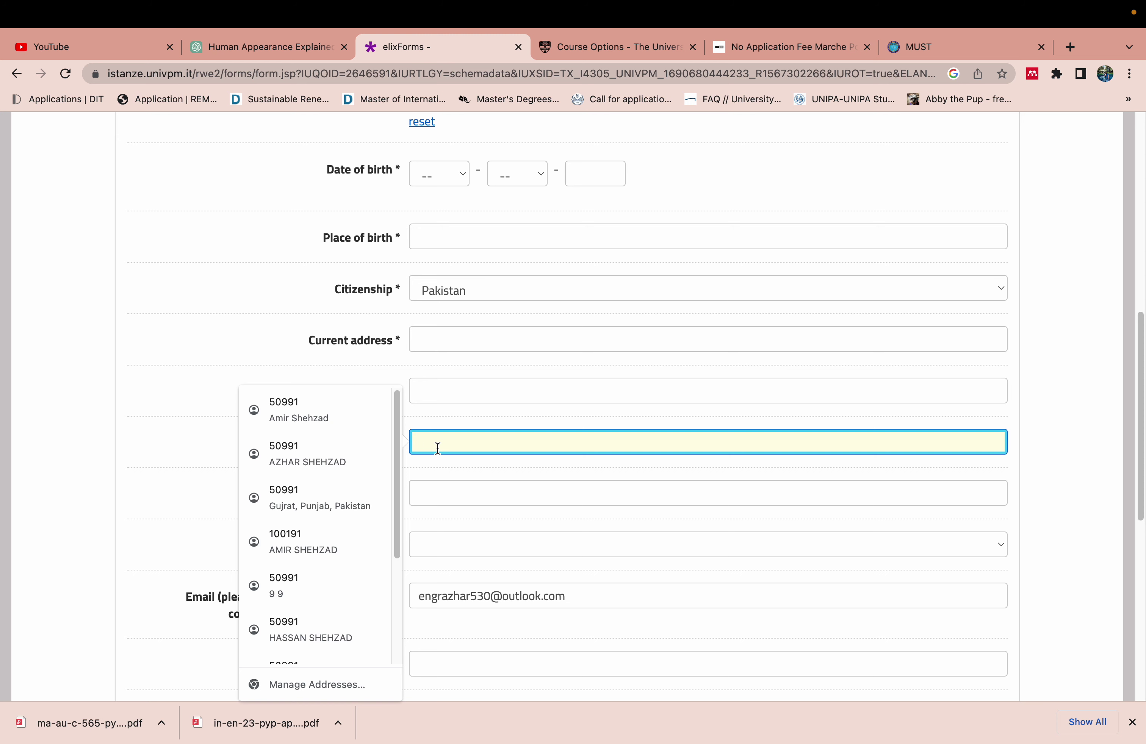
{"action": "left_click", "coordinate": [328, 369]}
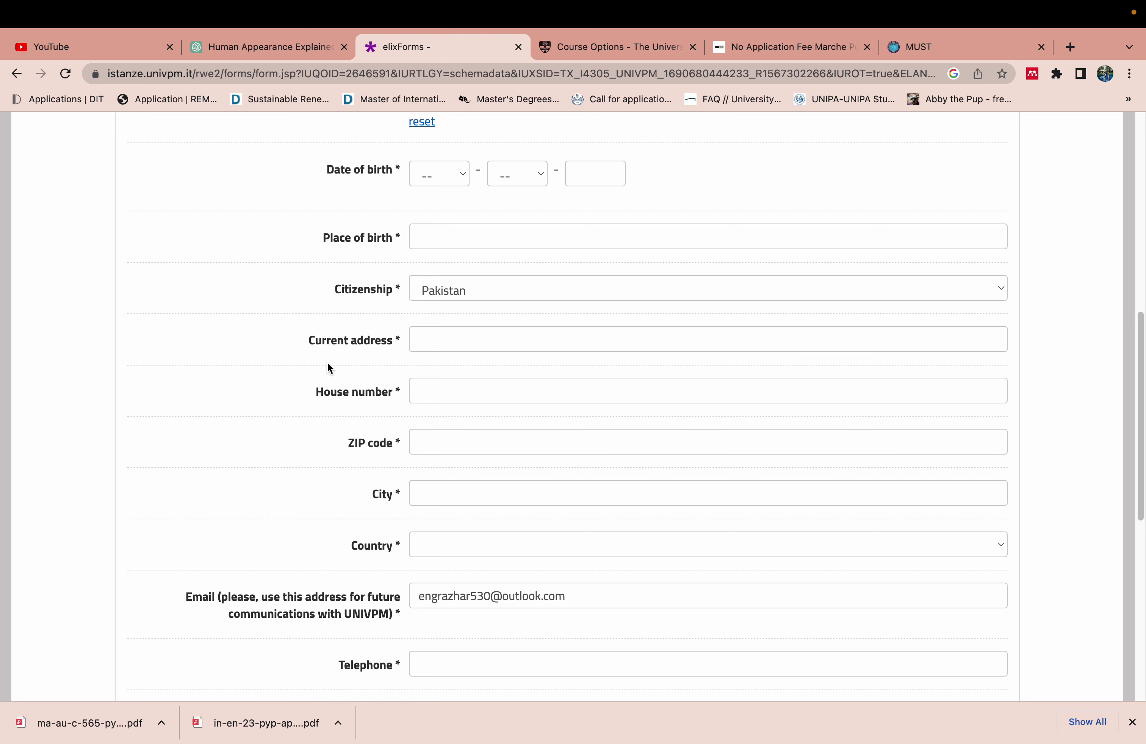
{"action": "left_click", "coordinate": [478, 487]}
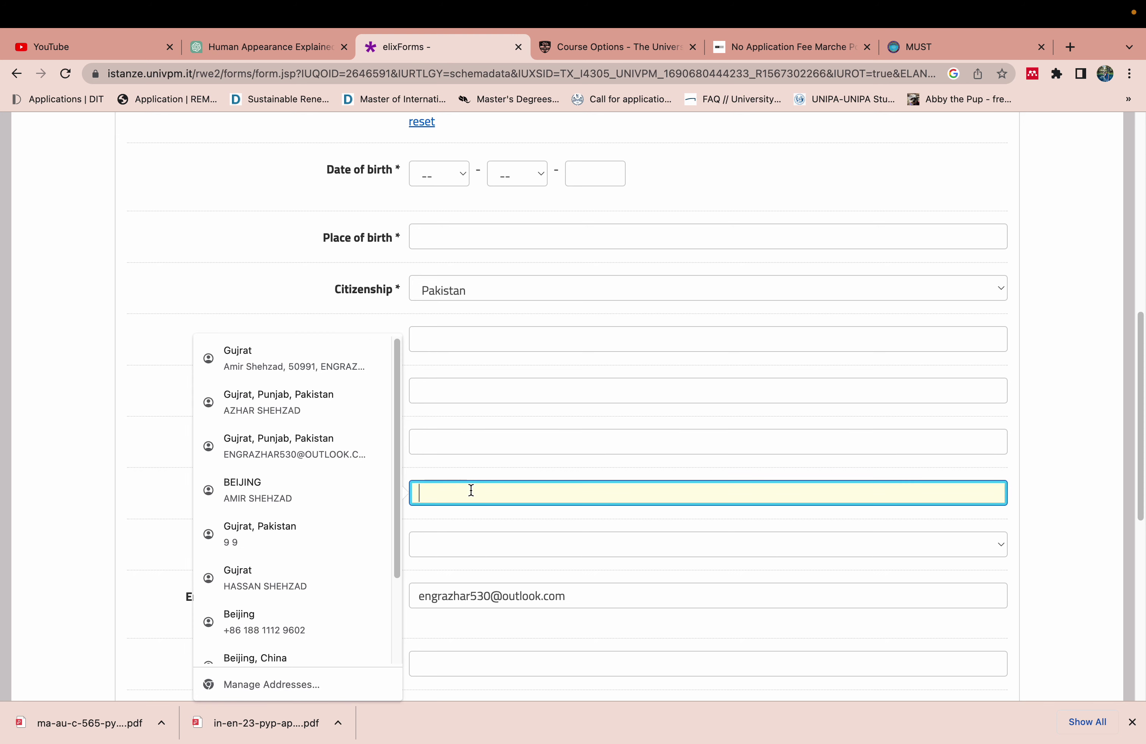
{"action": "left_click", "coordinate": [263, 313]}
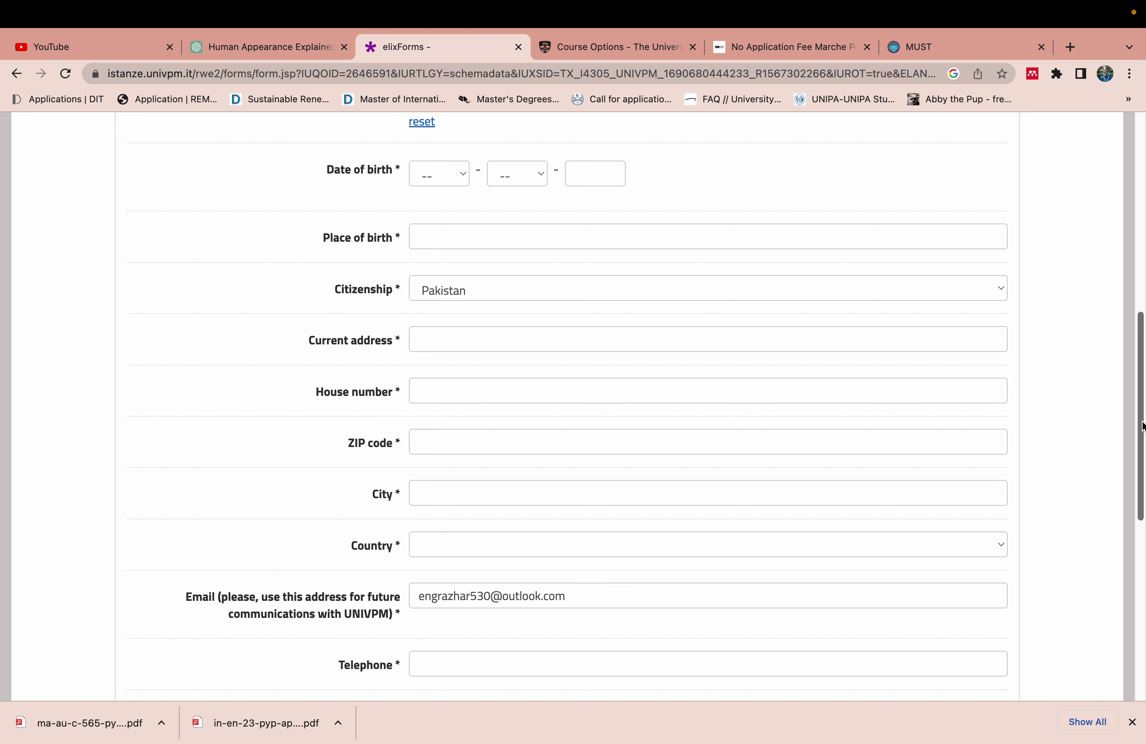
{"action": "scroll", "coordinate": [1135, 425], "scroll_direction": "down", "scroll_amount": 5}
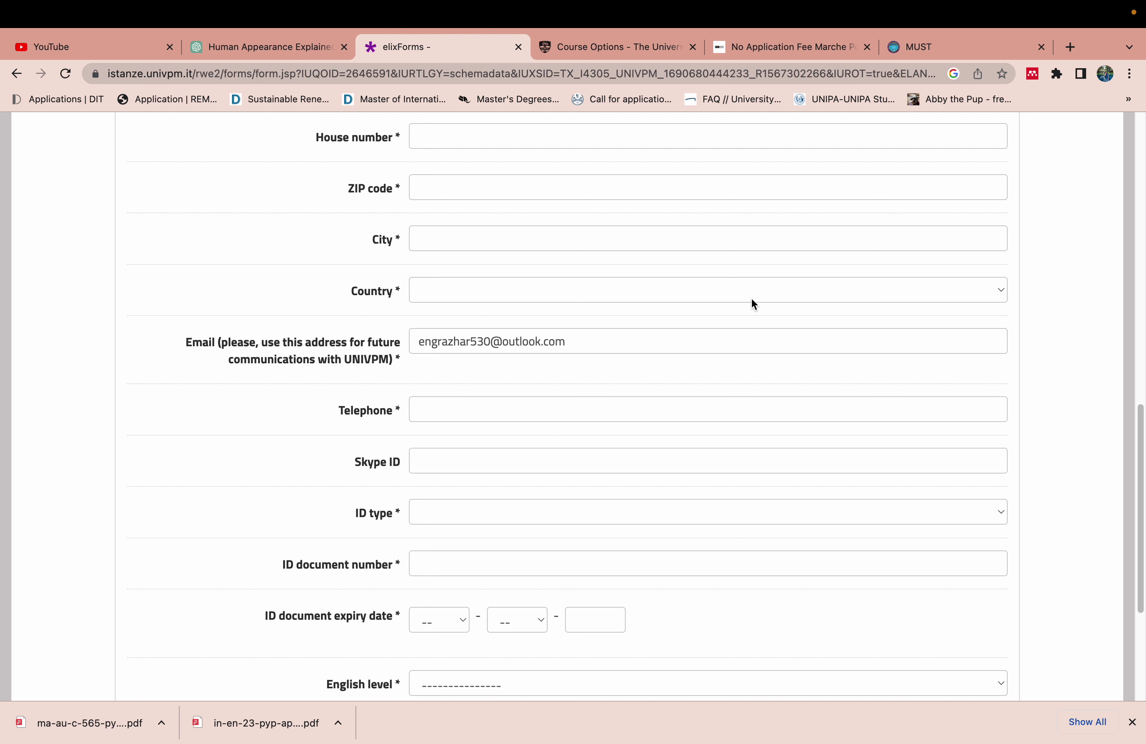
Choose Passport as the ID type, then return to the Place of birth field
{"action": "scroll", "coordinate": [1135, 435], "scroll_direction": "down", "scroll_amount": 2}
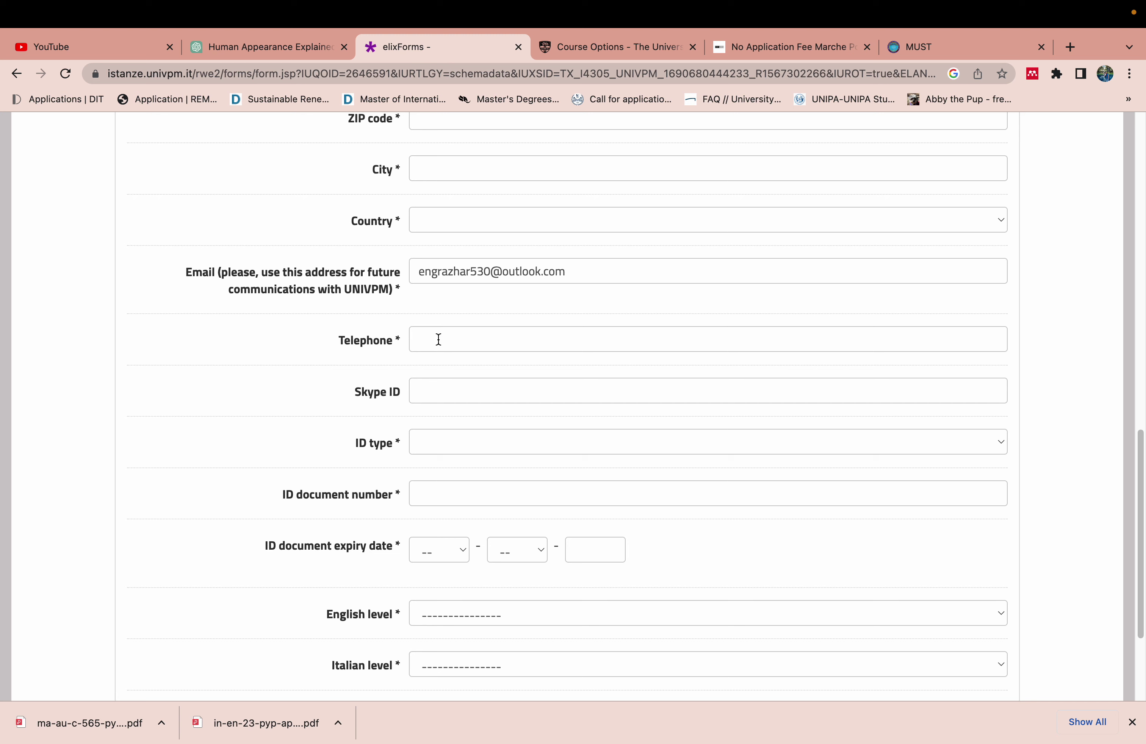
{"action": "left_click", "coordinate": [444, 433]}
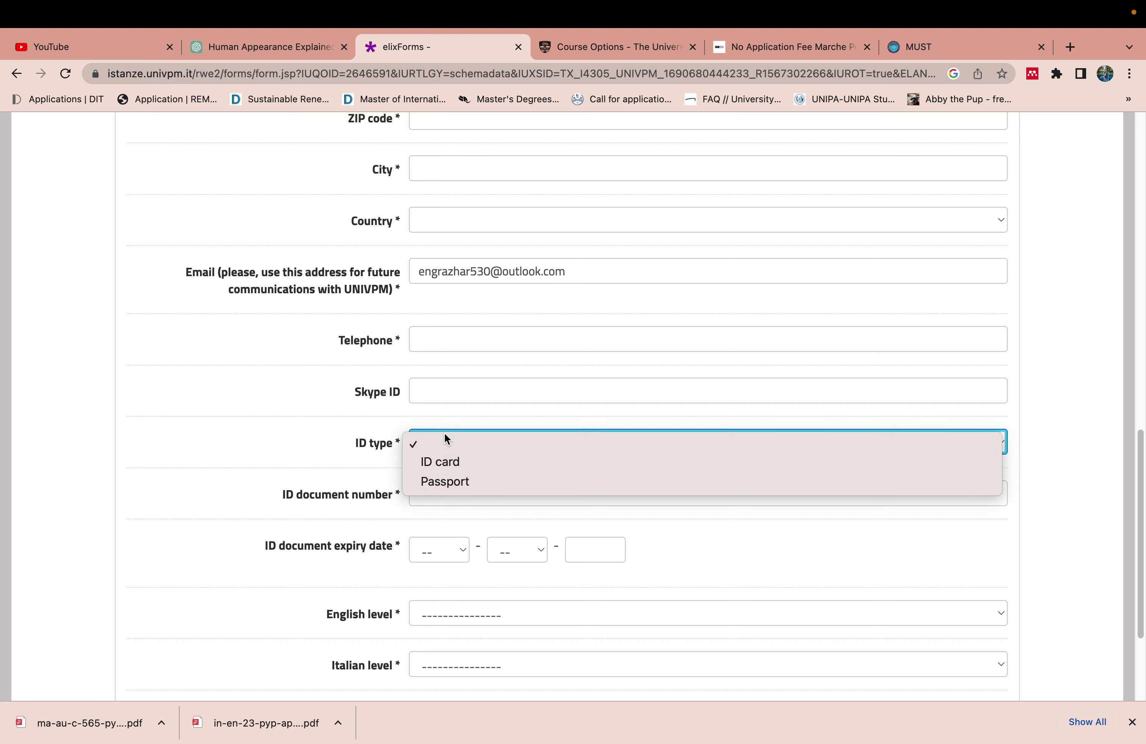
{"action": "left_click", "coordinate": [450, 482]}
{"action": "scroll", "coordinate": [403, 379], "scroll_direction": "down", "scroll_amount": 3}
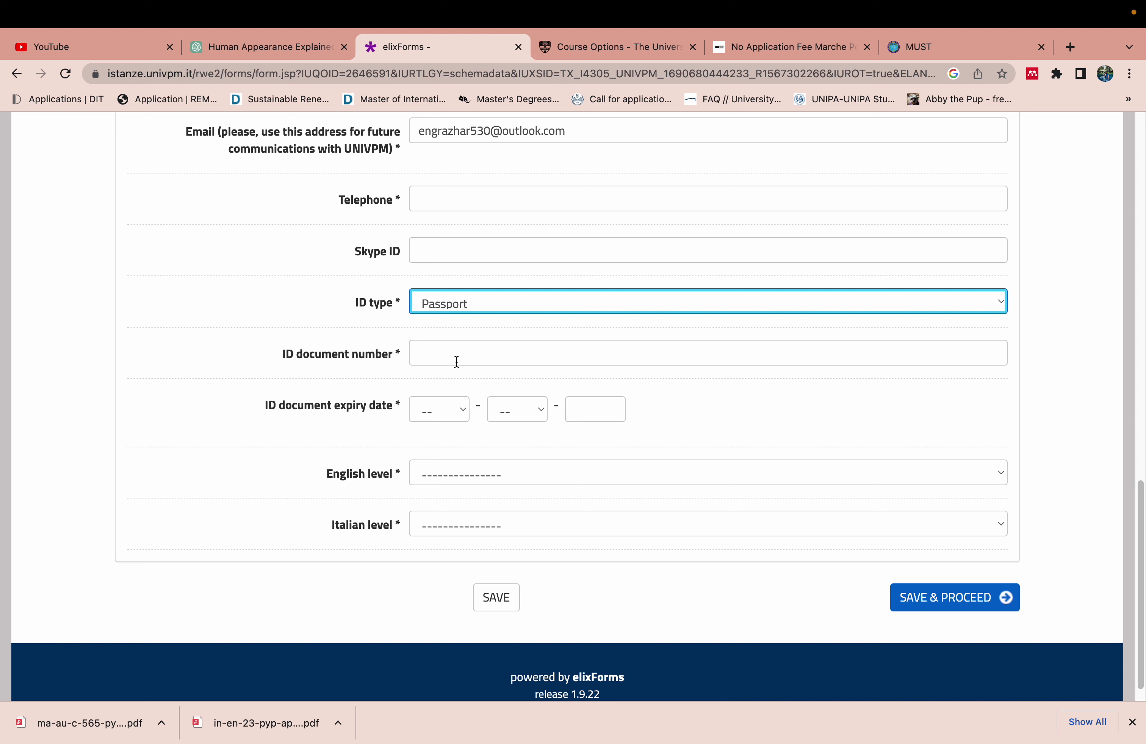
{"action": "left_click_drag", "start_coordinate": [1137, 566], "coordinate": [1139, 371]}
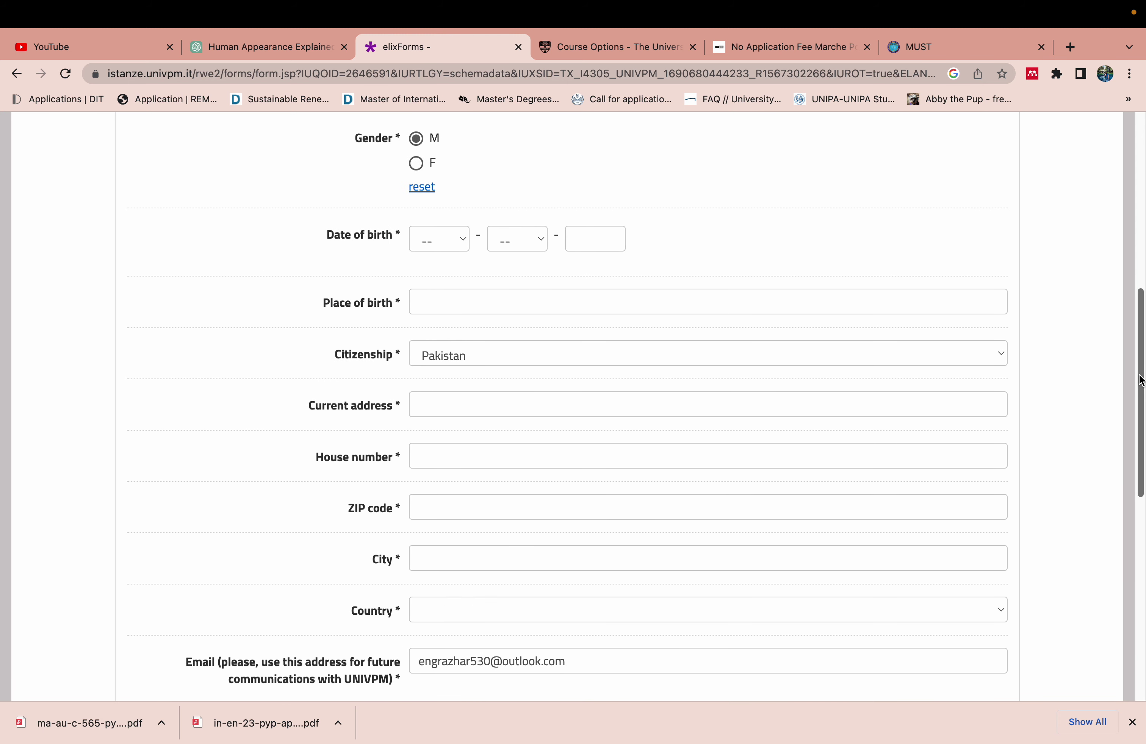
{"action": "left_click", "coordinate": [574, 303]}
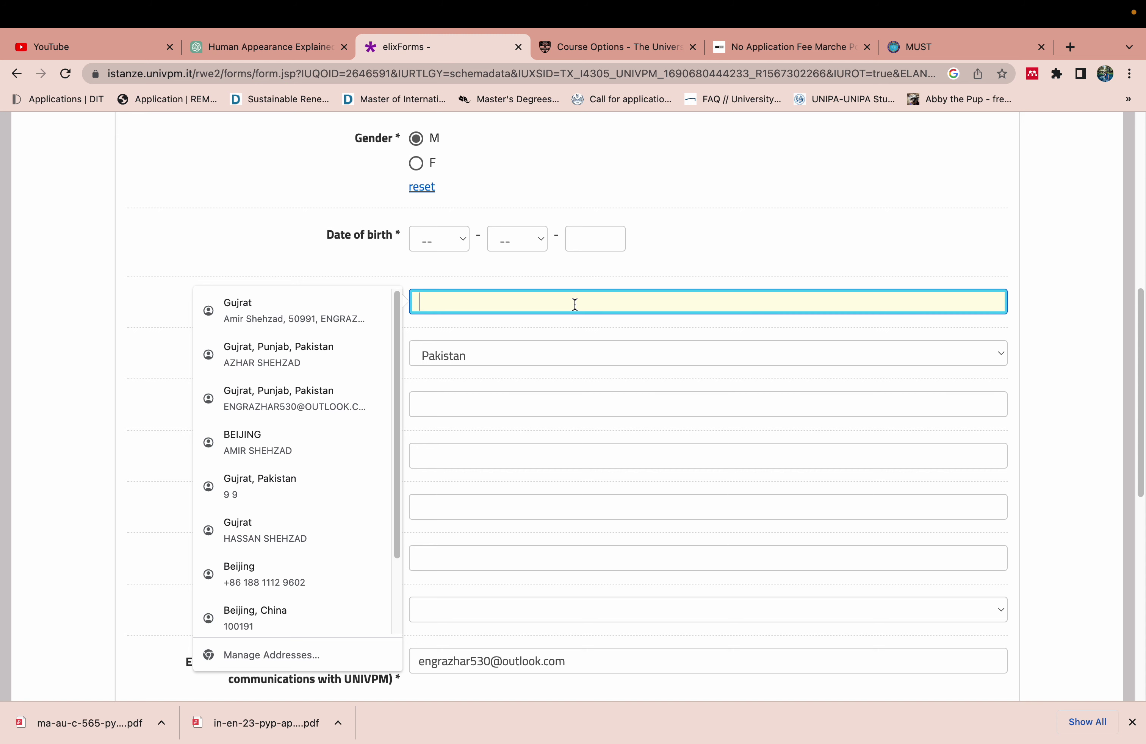
{"action": "left_click", "coordinate": [379, 270]}
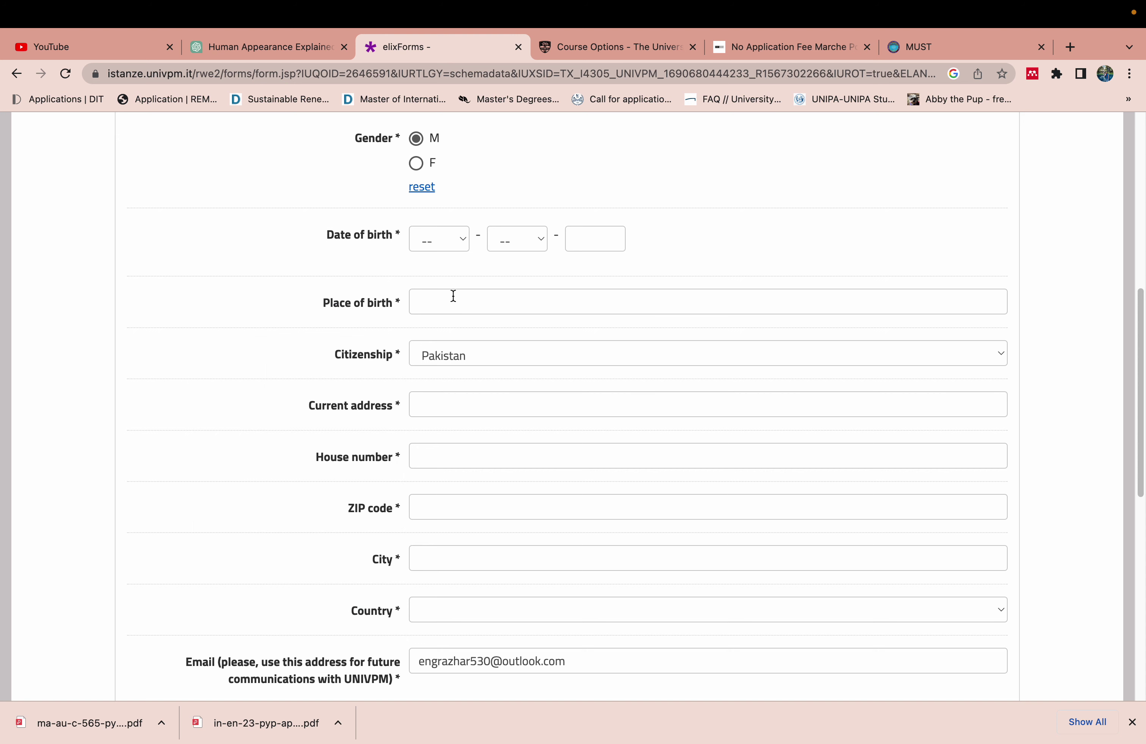
Enter 'gujrat' as place of birth and fill the current address from a trimmed saved suggestion
{"action": "left_click", "coordinate": [444, 305]}
{"action": "type", "text": "gujrat"}
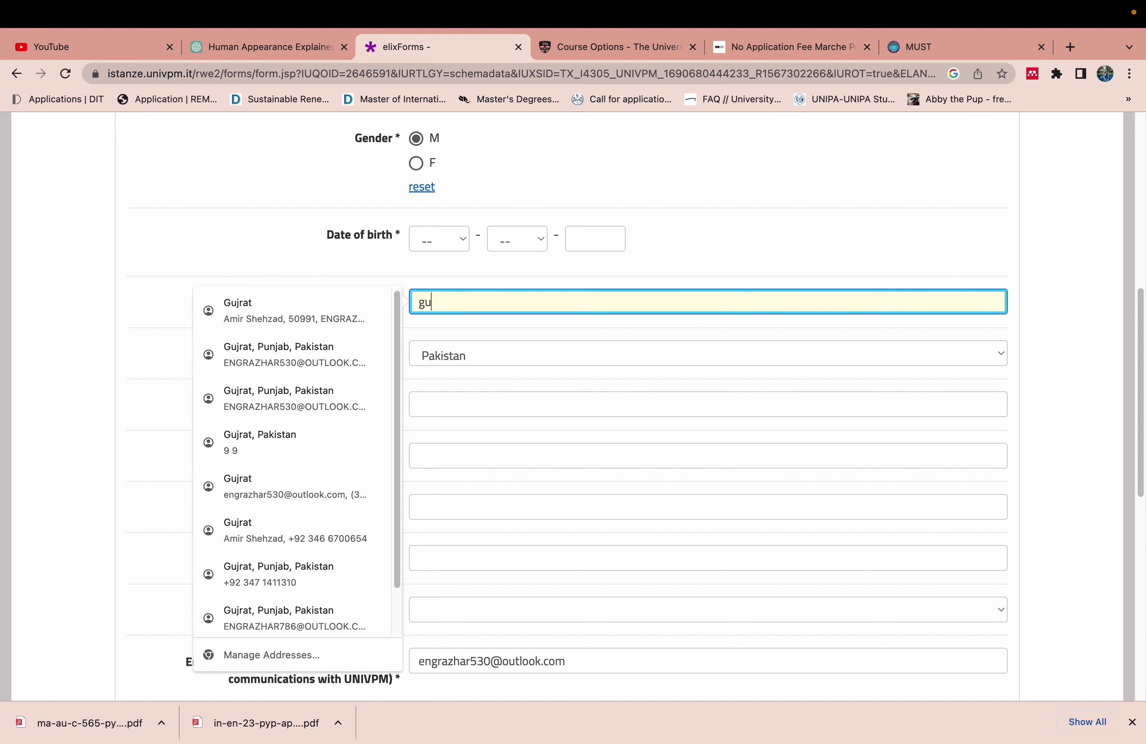
{"action": "left_click", "coordinate": [313, 254]}
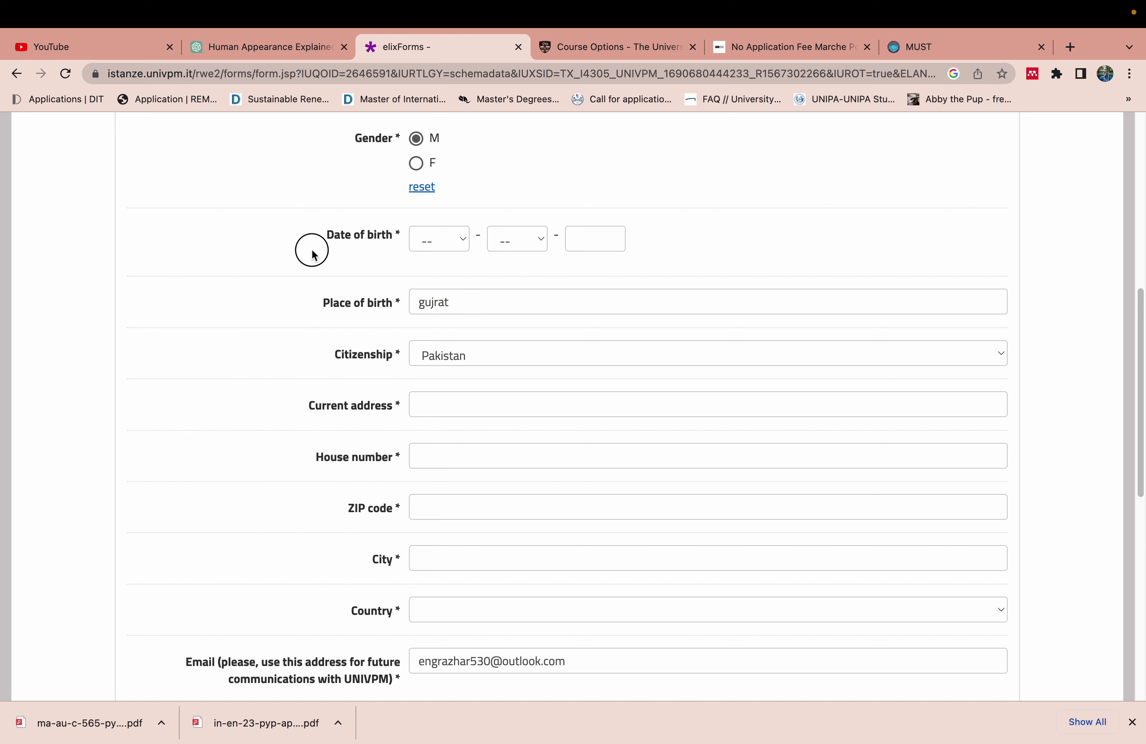
{"action": "left_click", "coordinate": [439, 408]}
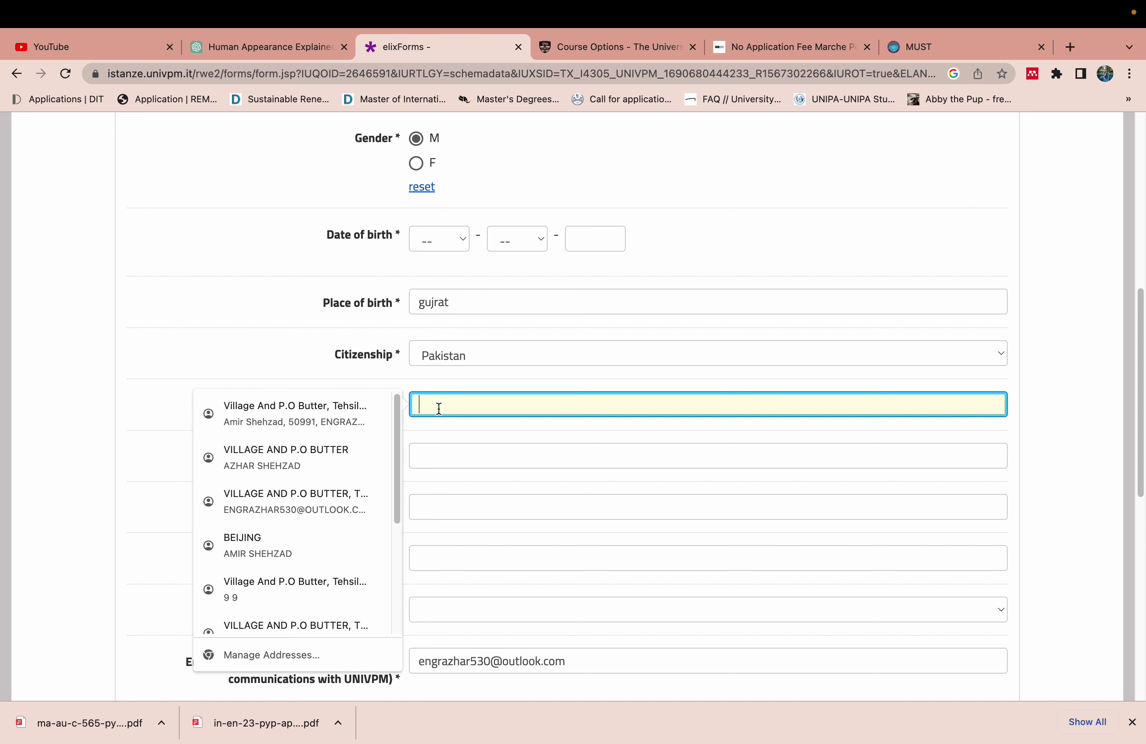
{"action": "left_click", "coordinate": [344, 421]}
{"action": "left_click_drag", "start_coordinate": [679, 404], "coordinate": [452, 403]}
{"action": "key", "text": "BackSpace"}
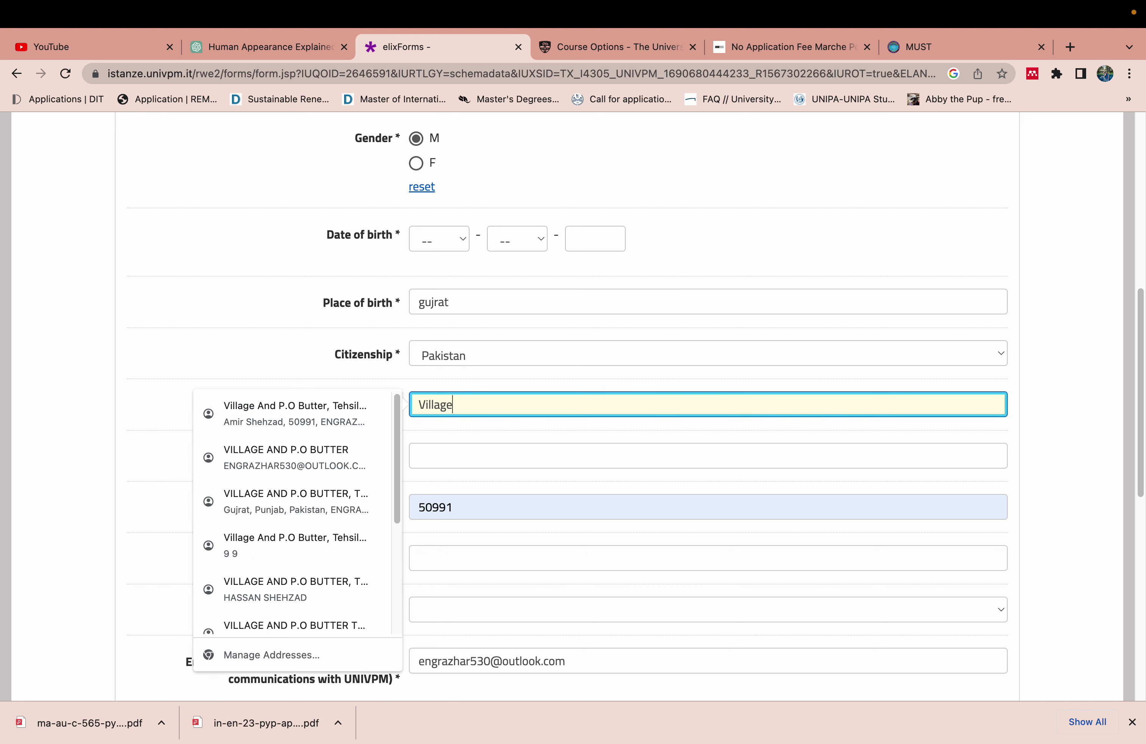
{"action": "left_click", "coordinate": [109, 322]}
Fill house number 000, skip the ZIP suggestions, and enter the city 'gujrat'
{"action": "left_click", "coordinate": [483, 457]}
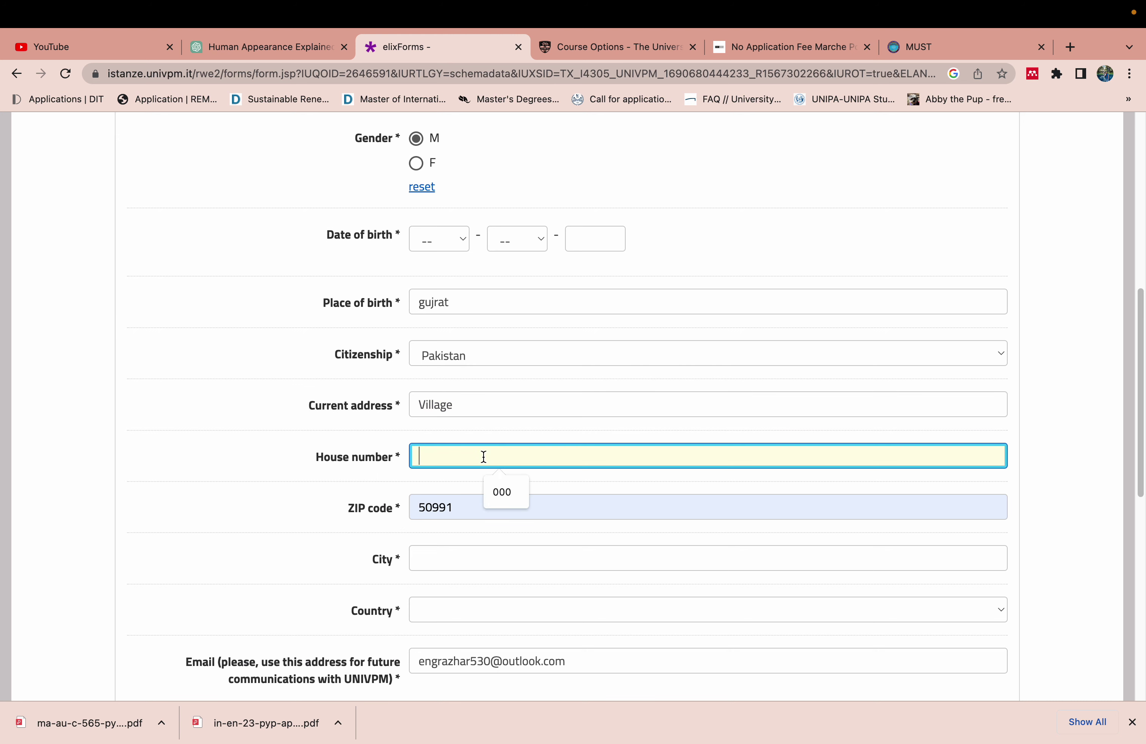
{"action": "left_click", "coordinate": [505, 491]}
{"action": "left_click", "coordinate": [491, 506]}
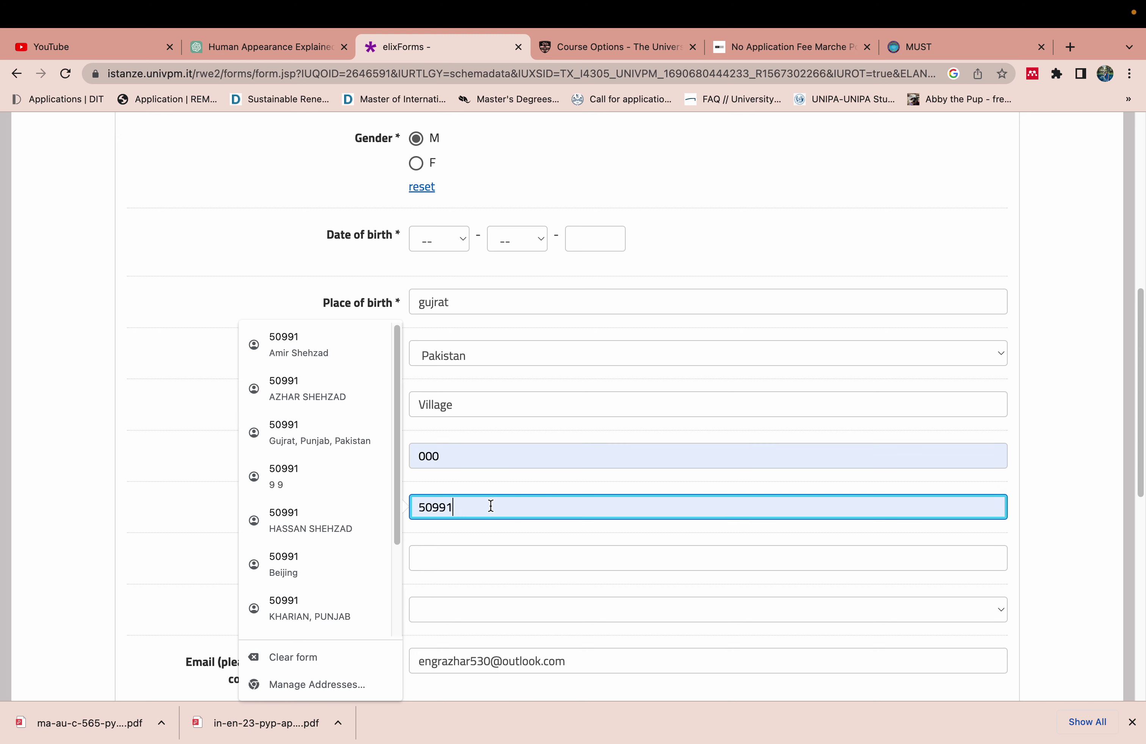
{"action": "left_click", "coordinate": [450, 533]}
{"action": "left_click", "coordinate": [452, 558]}
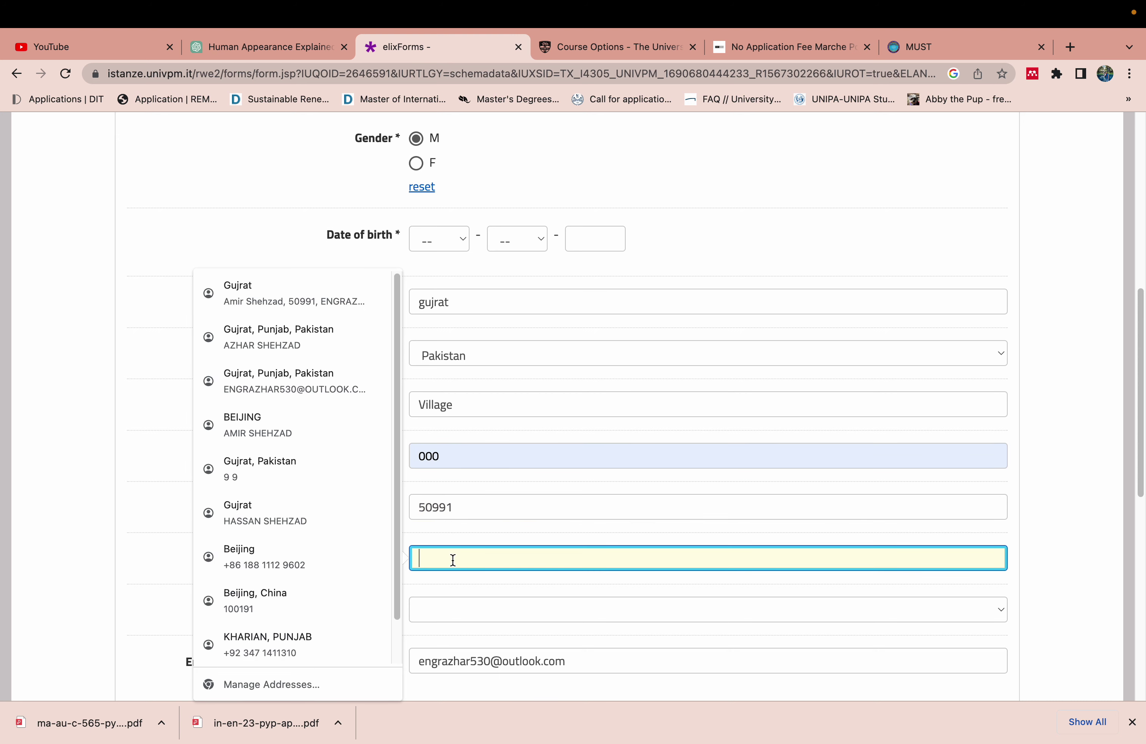
{"action": "type", "text": "guja"}
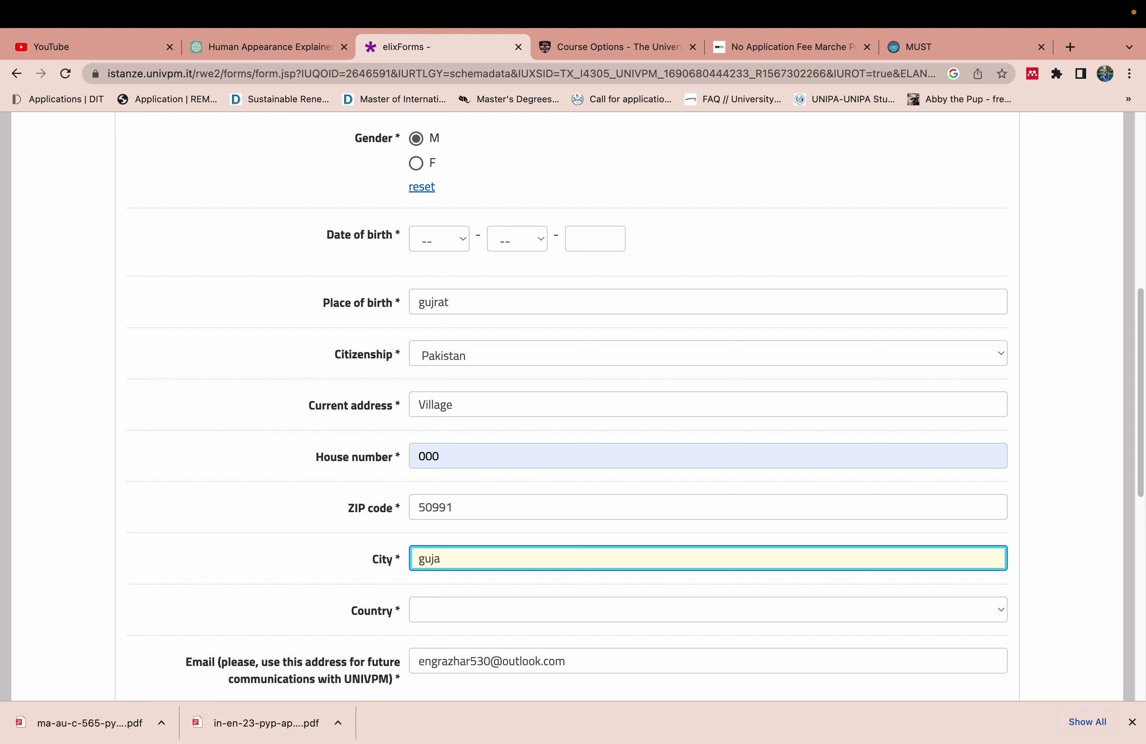
{"action": "key", "text": "BackSpace"}
{"action": "type", "text": "rat"}
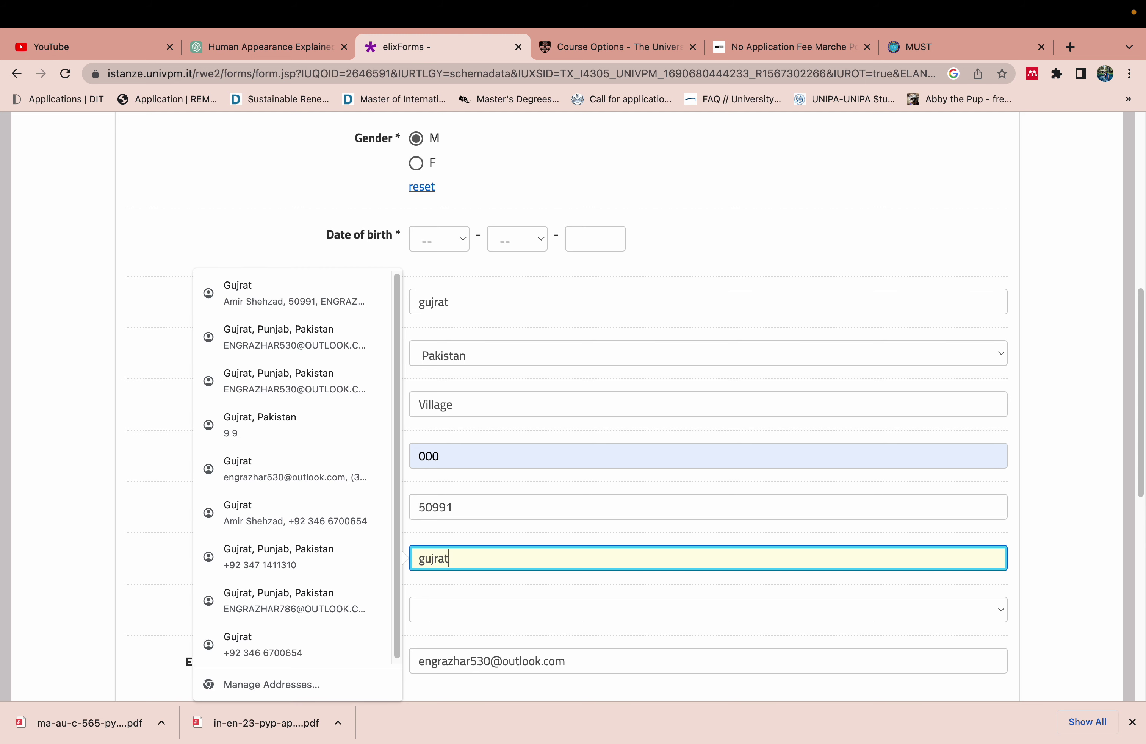
{"action": "left_click", "coordinate": [221, 214]}
Set the Country dropdown to Pakistan
{"action": "left_click", "coordinate": [438, 611]}
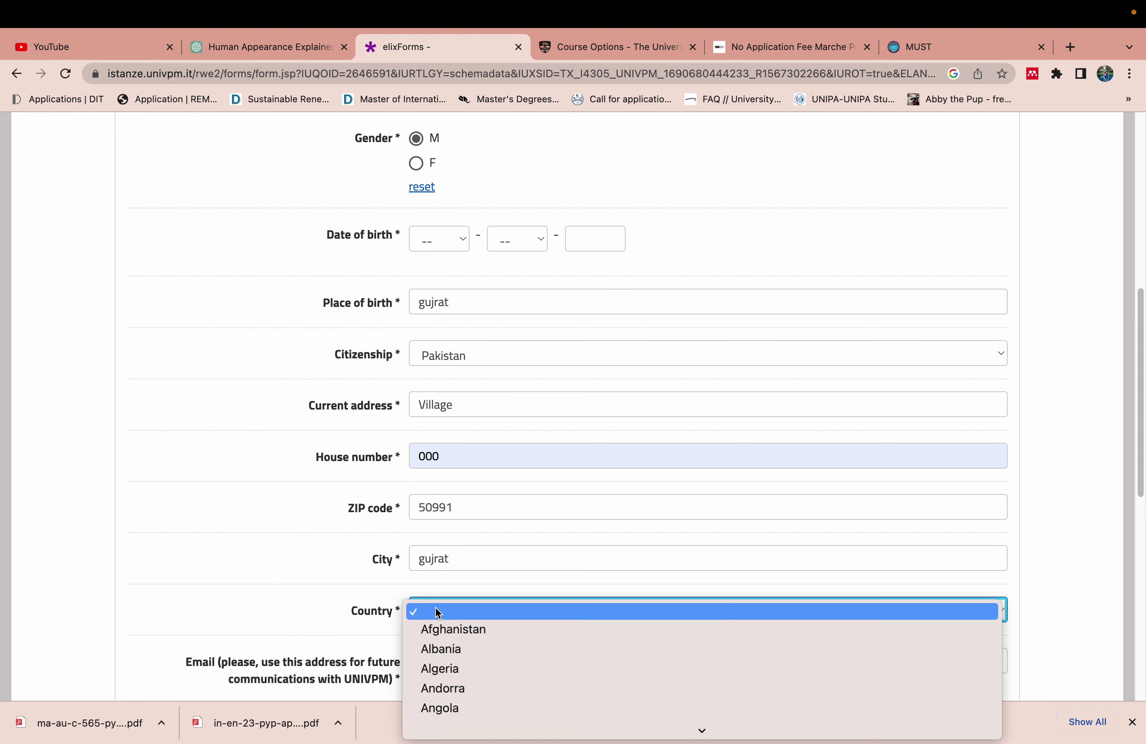
{"action": "type", "text": "pak"}
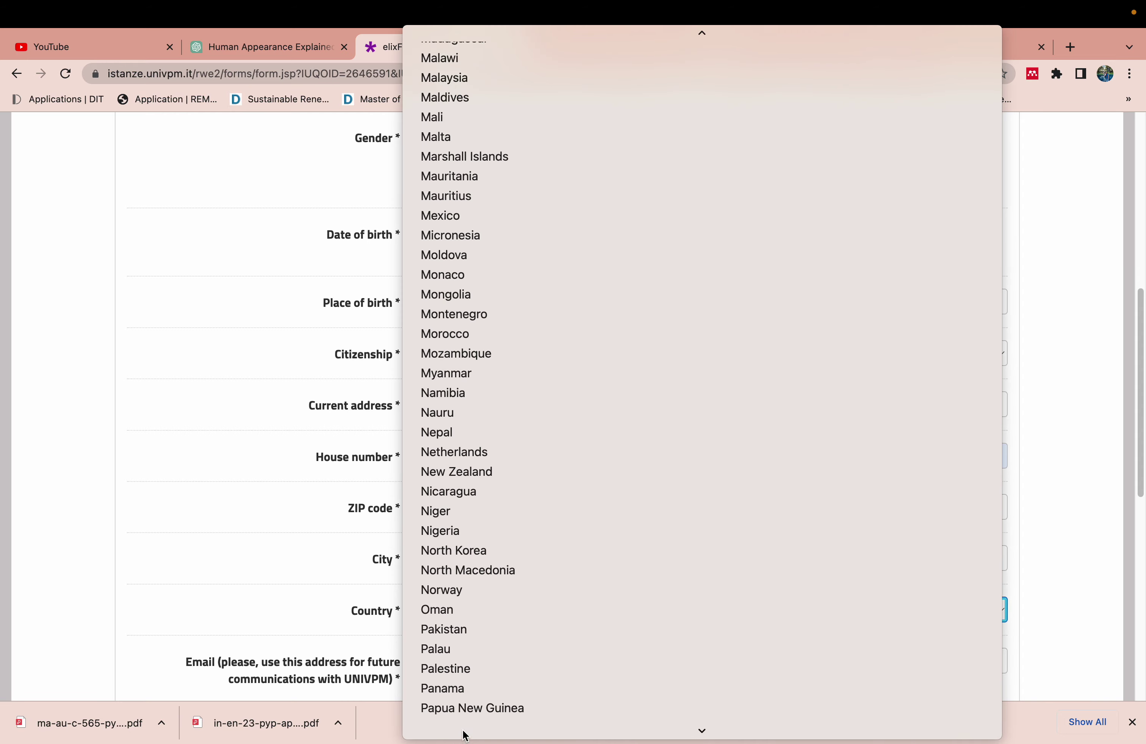
{"action": "left_click", "coordinate": [482, 604]}
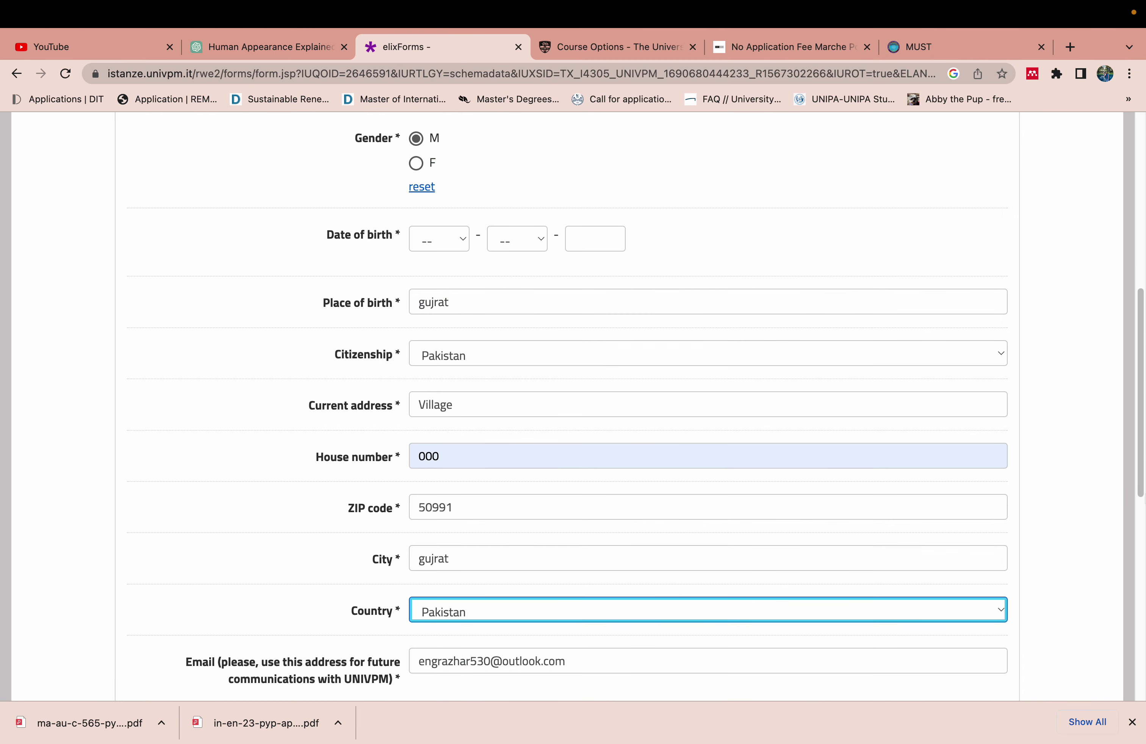
{"action": "left_click_drag", "start_coordinate": [1136, 485], "coordinate": [1137, 613]}
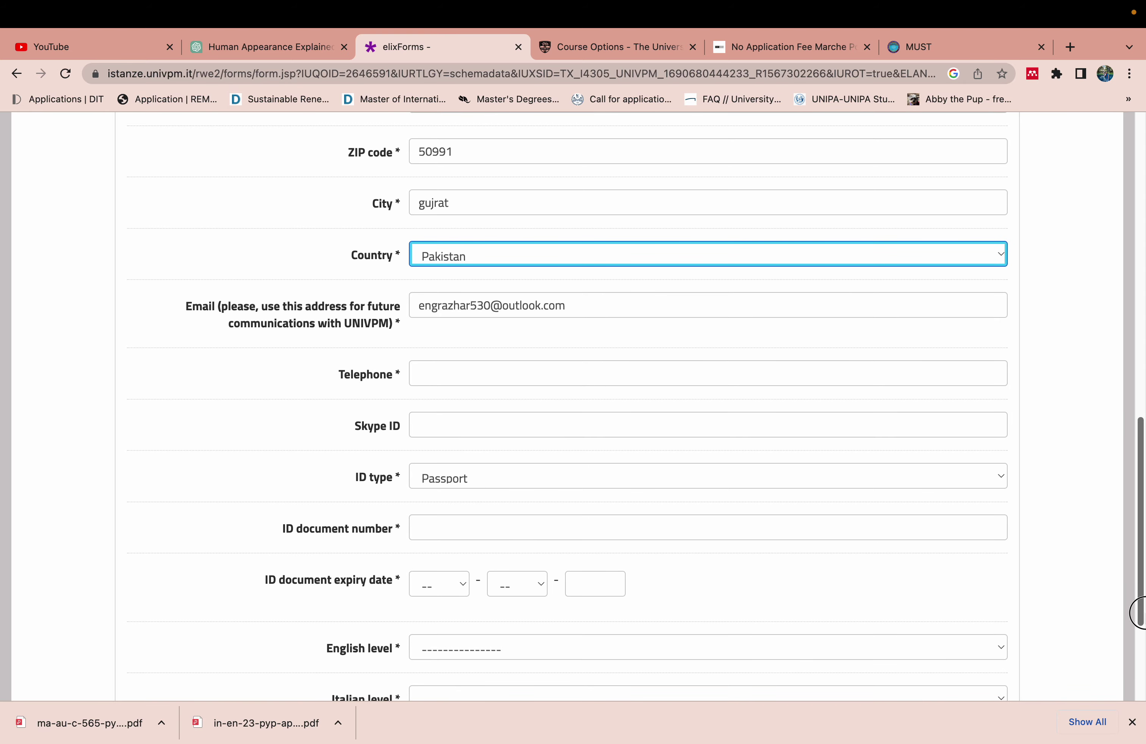
Fill the passport number from the autofill suggestion
{"action": "scroll", "coordinate": [573, 406], "scroll_direction": "up", "scroll_amount": 1}
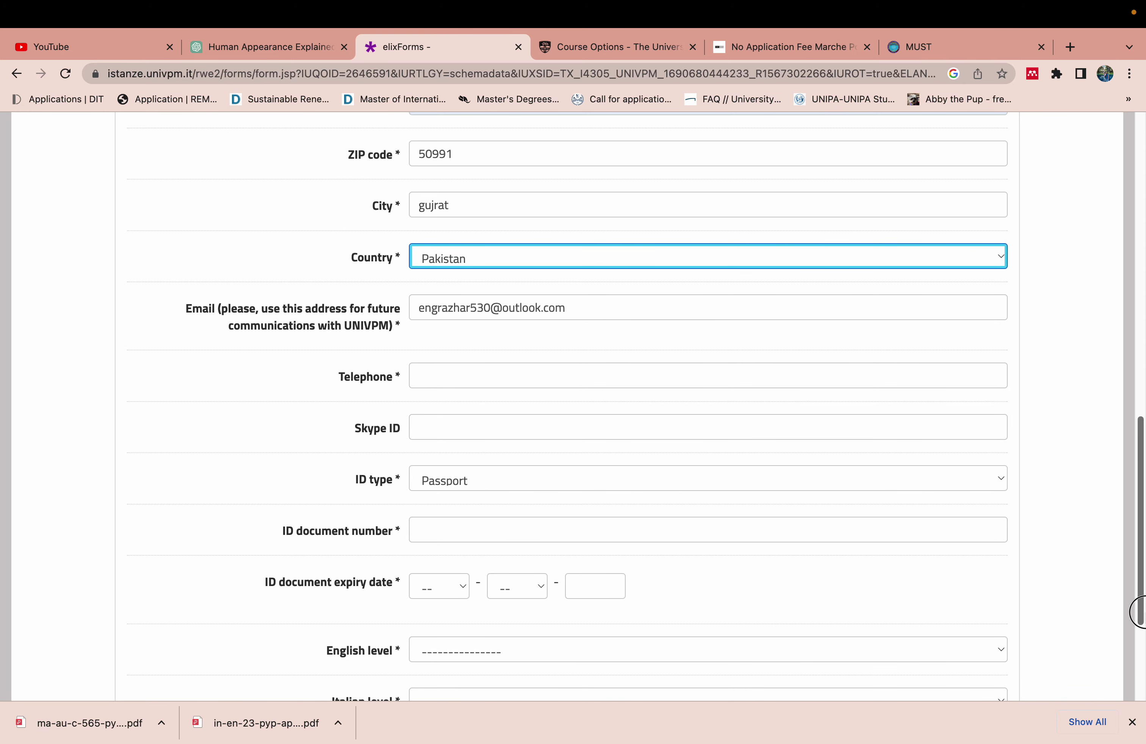
{"action": "scroll", "coordinate": [573, 405], "scroll_direction": "down", "scroll_amount": 3}
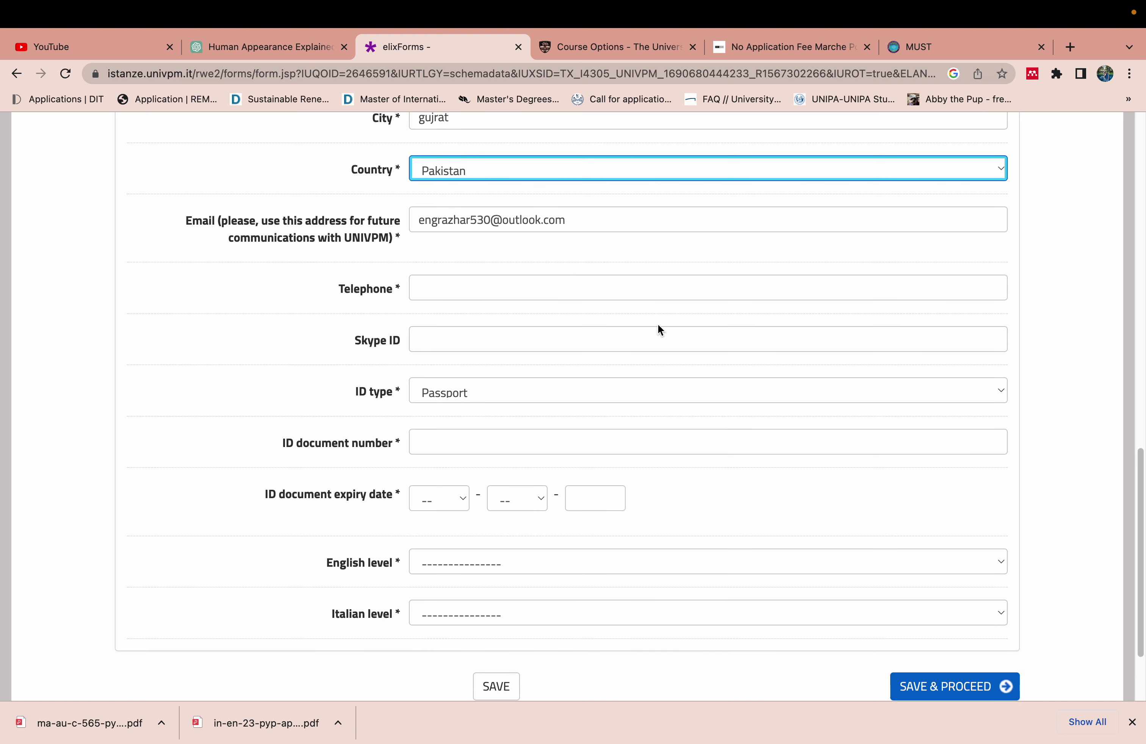
{"action": "left_click", "coordinate": [663, 293]}
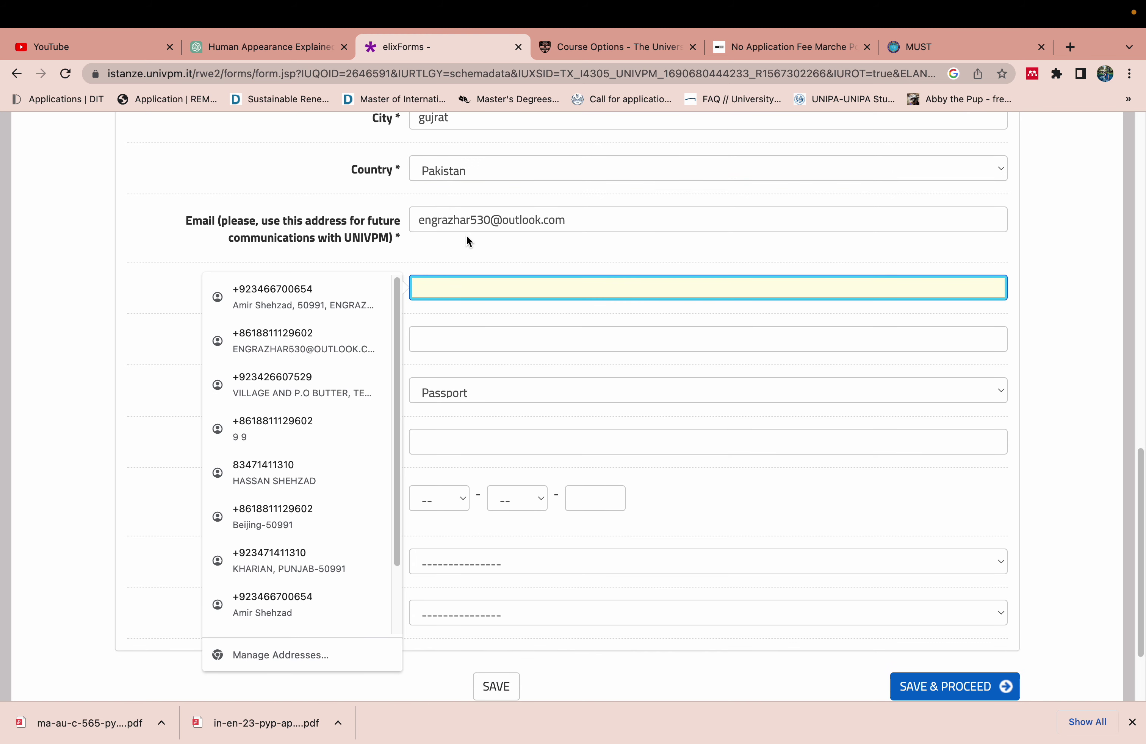
{"action": "left_click", "coordinate": [457, 252]}
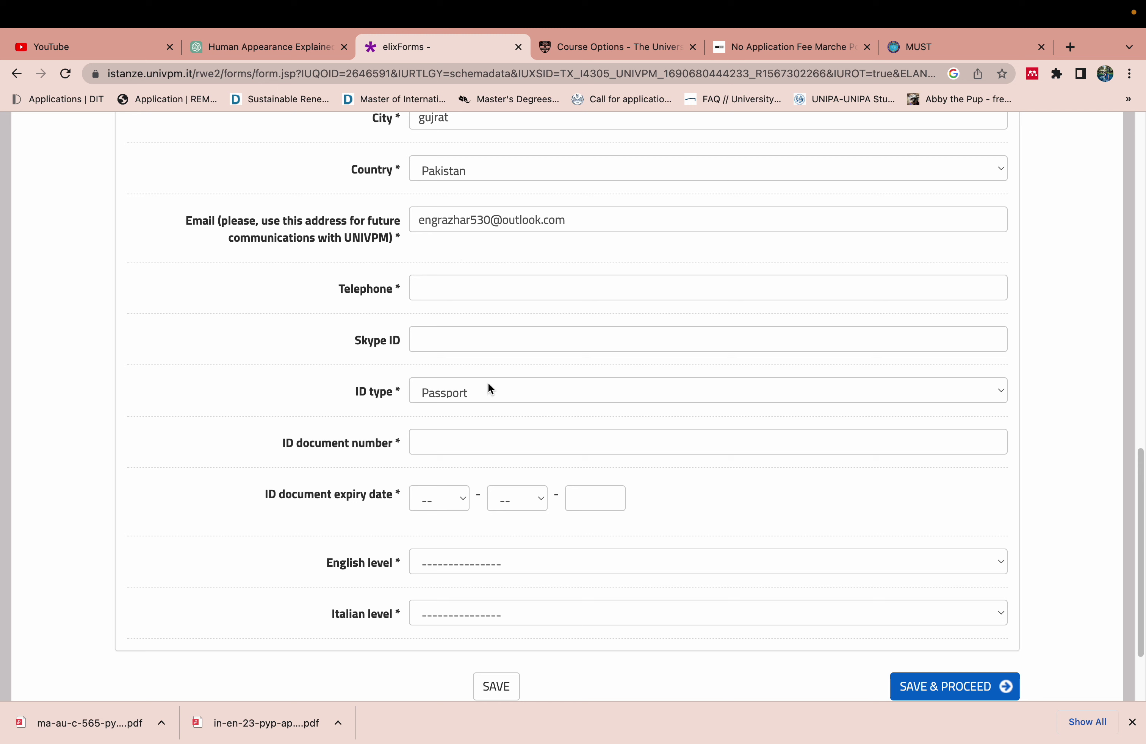
{"action": "left_click", "coordinate": [474, 439]}
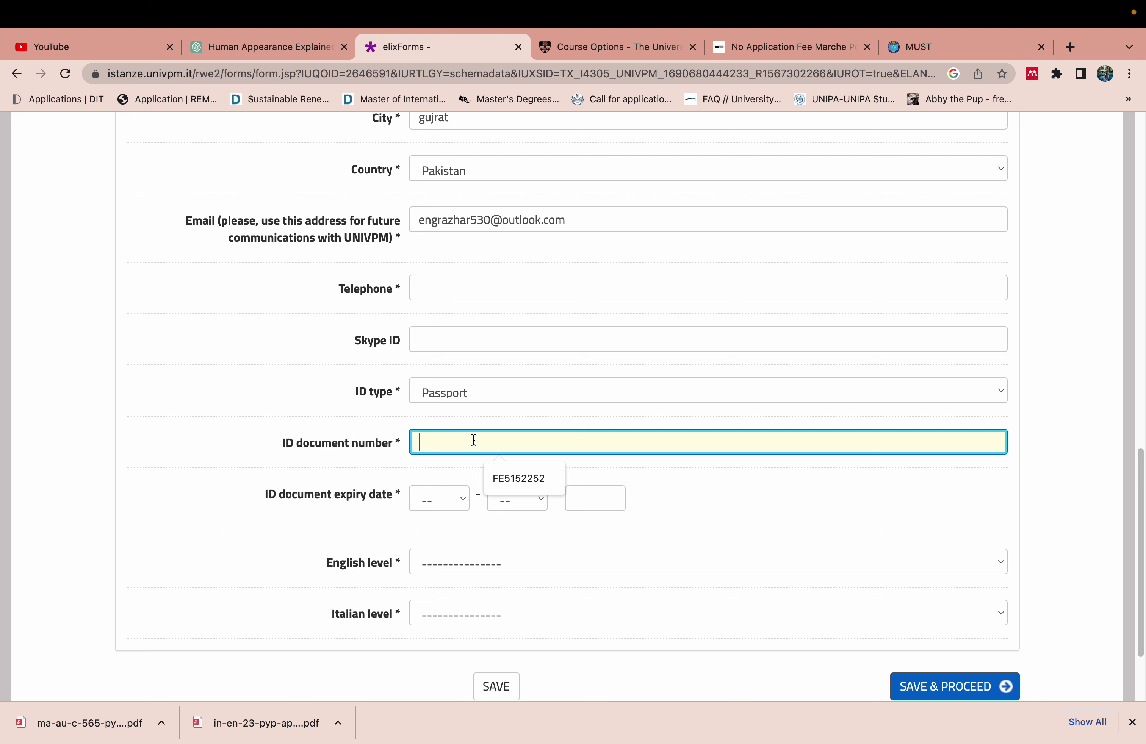
{"action": "left_click", "coordinate": [514, 477]}
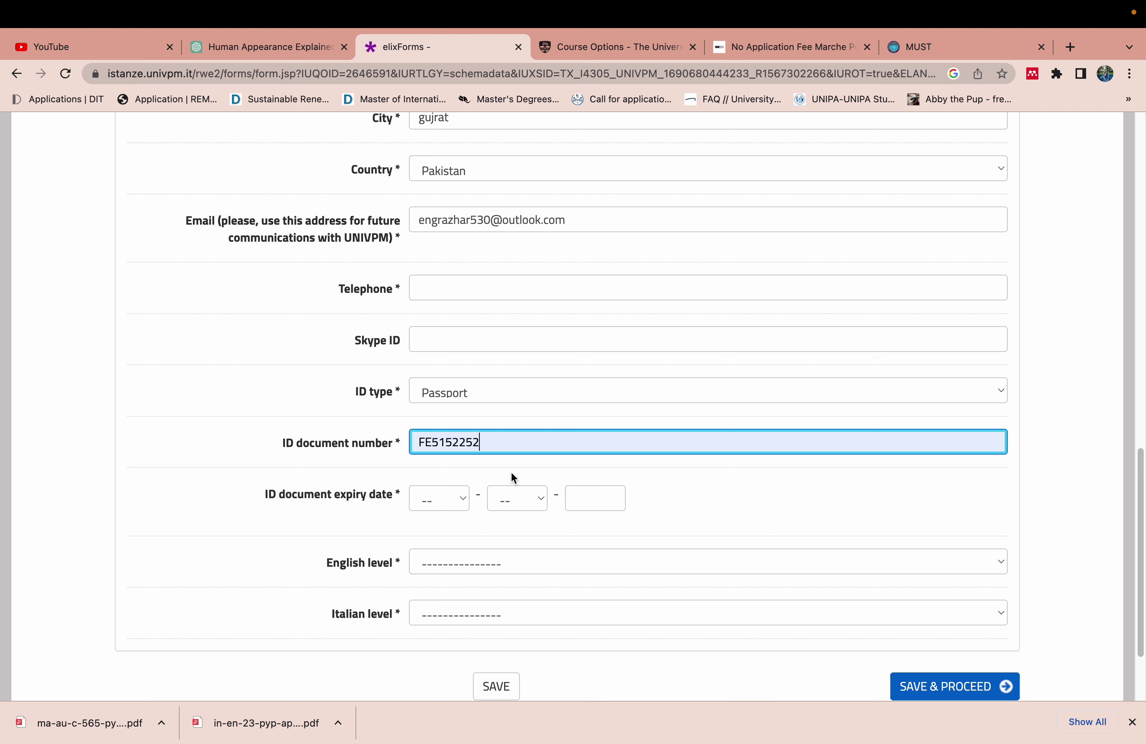
{"action": "left_click", "coordinate": [334, 340]}
Set the passport expiry date to 7-7-2030
{"action": "left_click", "coordinate": [466, 502]}
{"action": "left_click", "coordinate": [466, 502]}
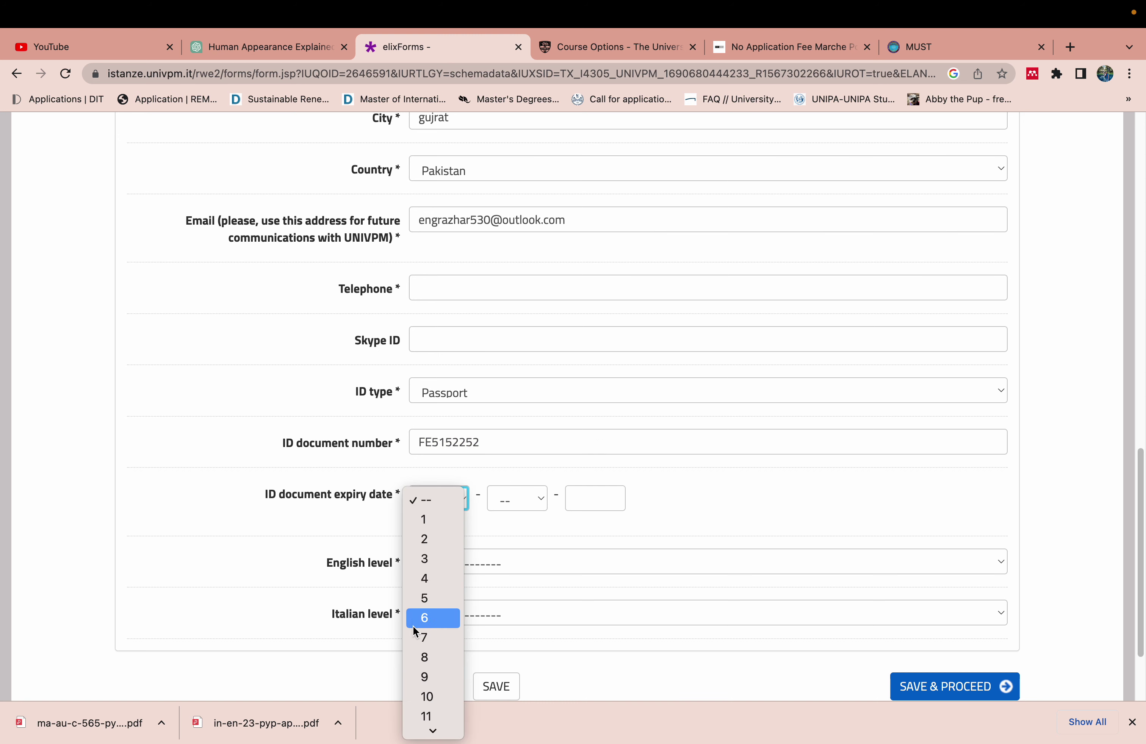
{"action": "left_click", "coordinate": [433, 637]}
{"action": "left_click", "coordinate": [516, 512]}
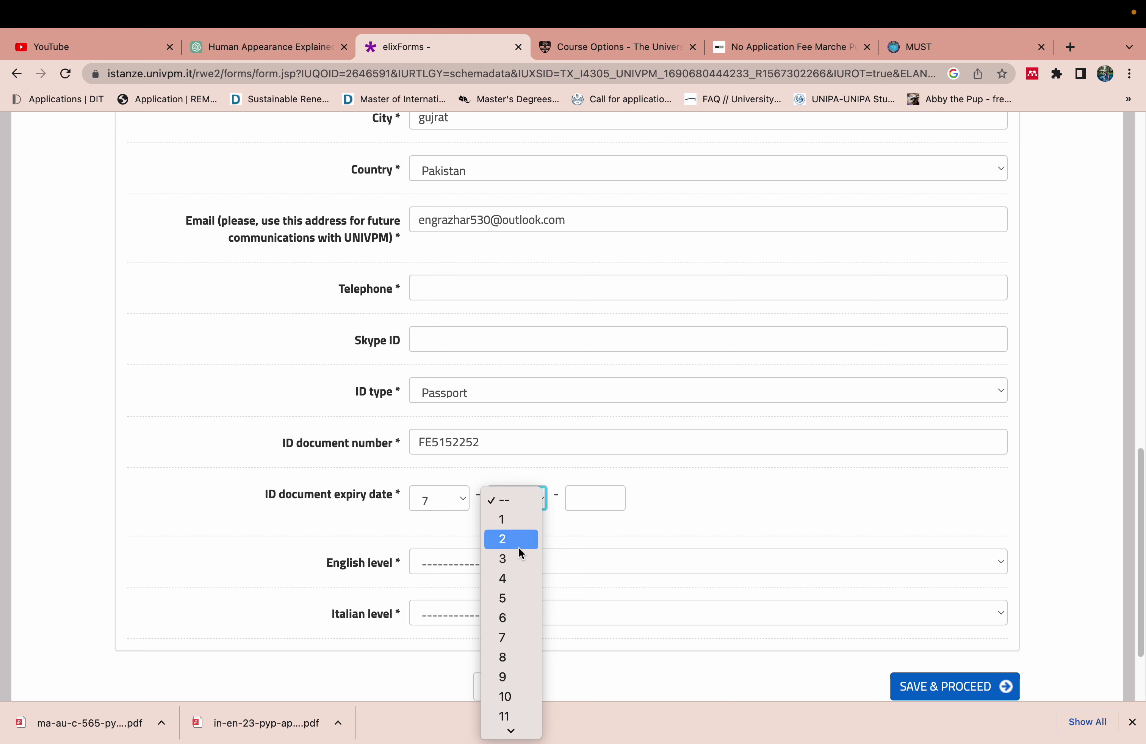
{"action": "left_click", "coordinate": [508, 638]}
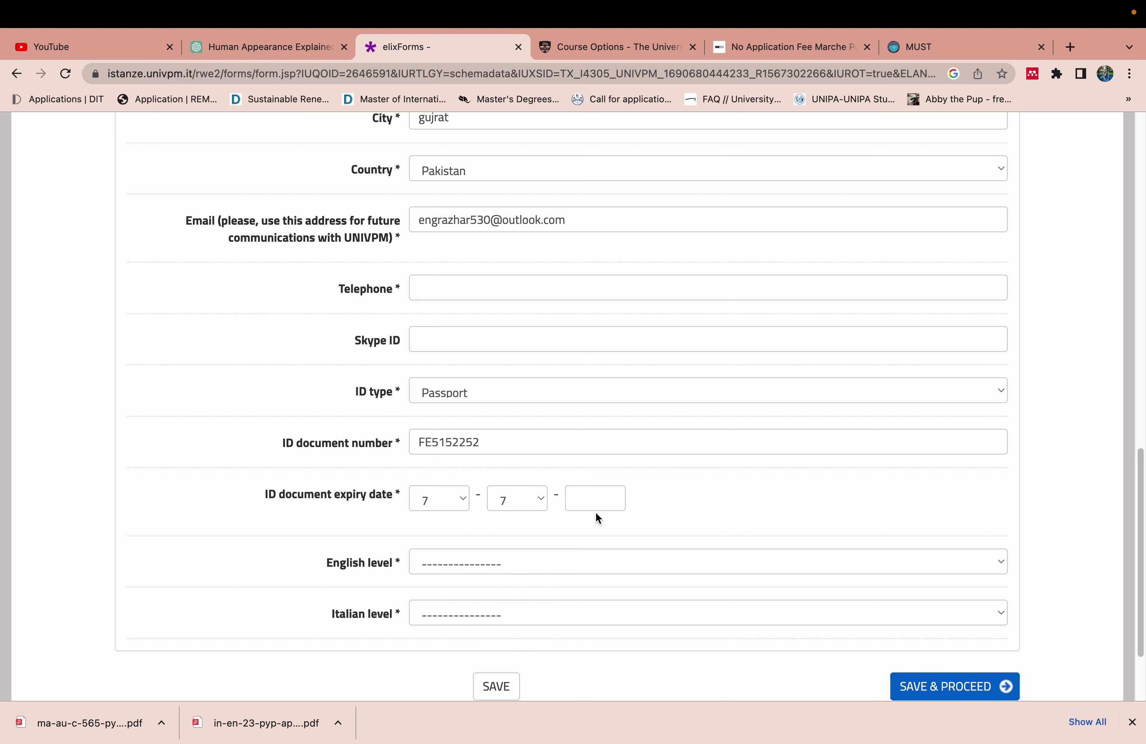
{"action": "left_click", "coordinate": [598, 509]}
{"action": "left_click", "coordinate": [598, 532]}
Set English level to C2 and Italian to 'I do not speak any Italian'
{"action": "left_click", "coordinate": [524, 562]}
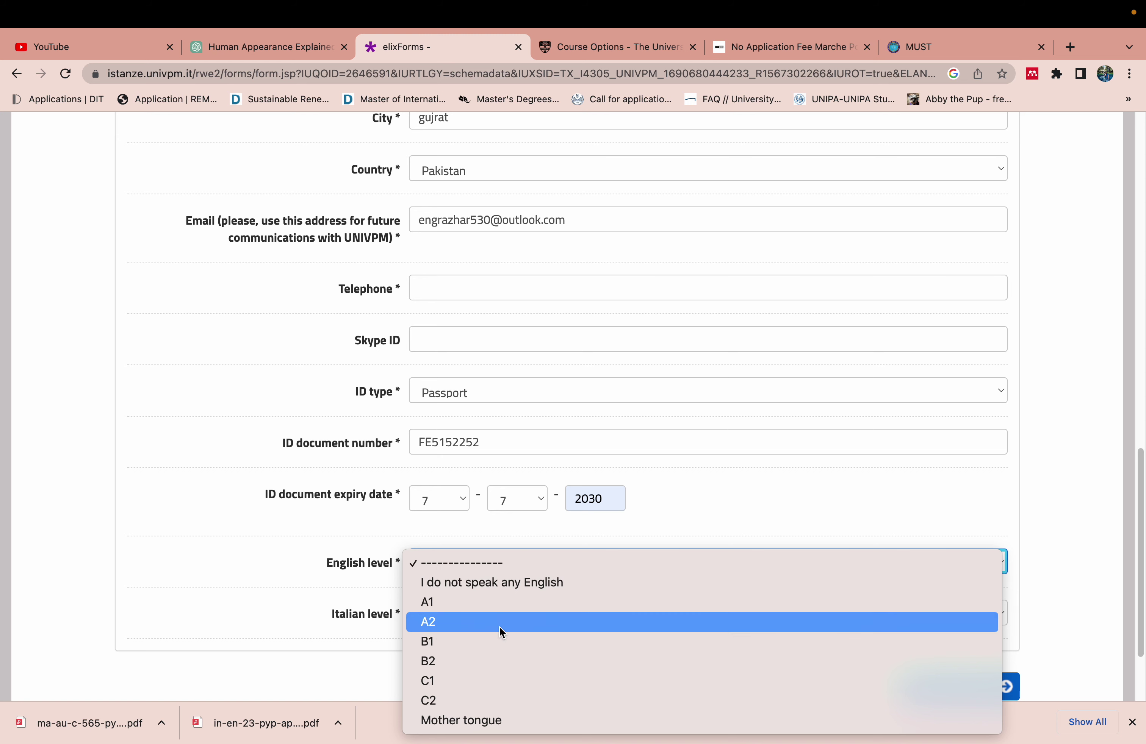
{"action": "left_click", "coordinate": [474, 701]}
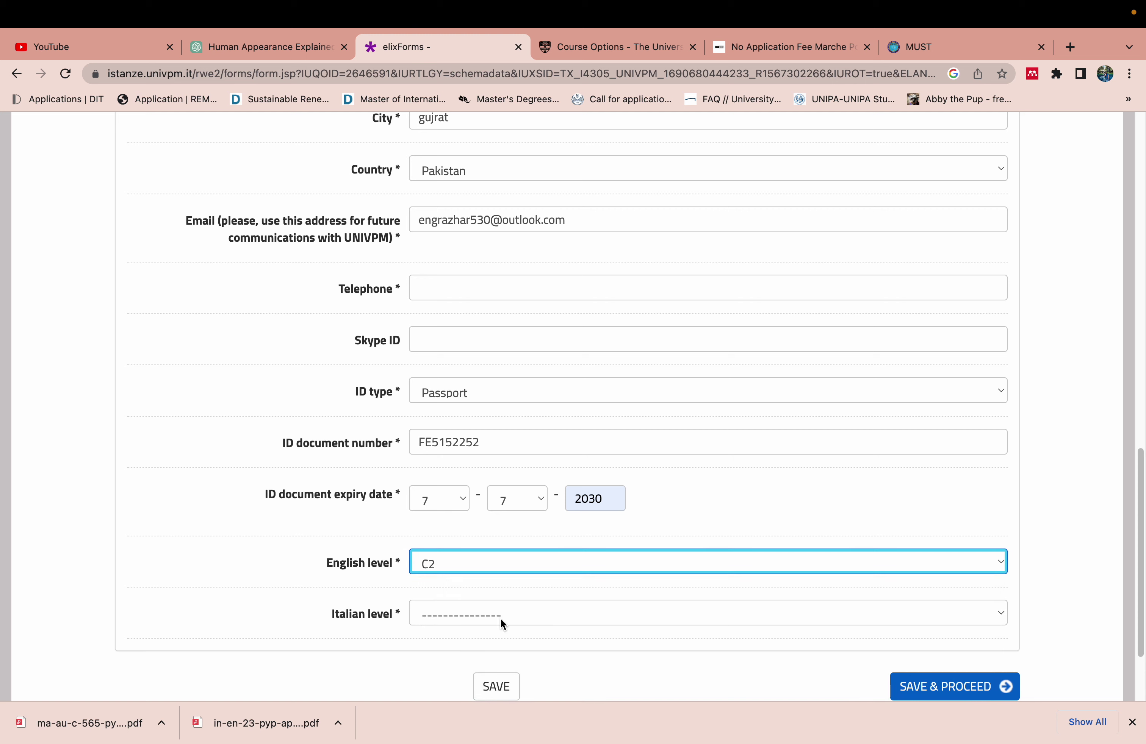
{"action": "left_click", "coordinate": [495, 615]}
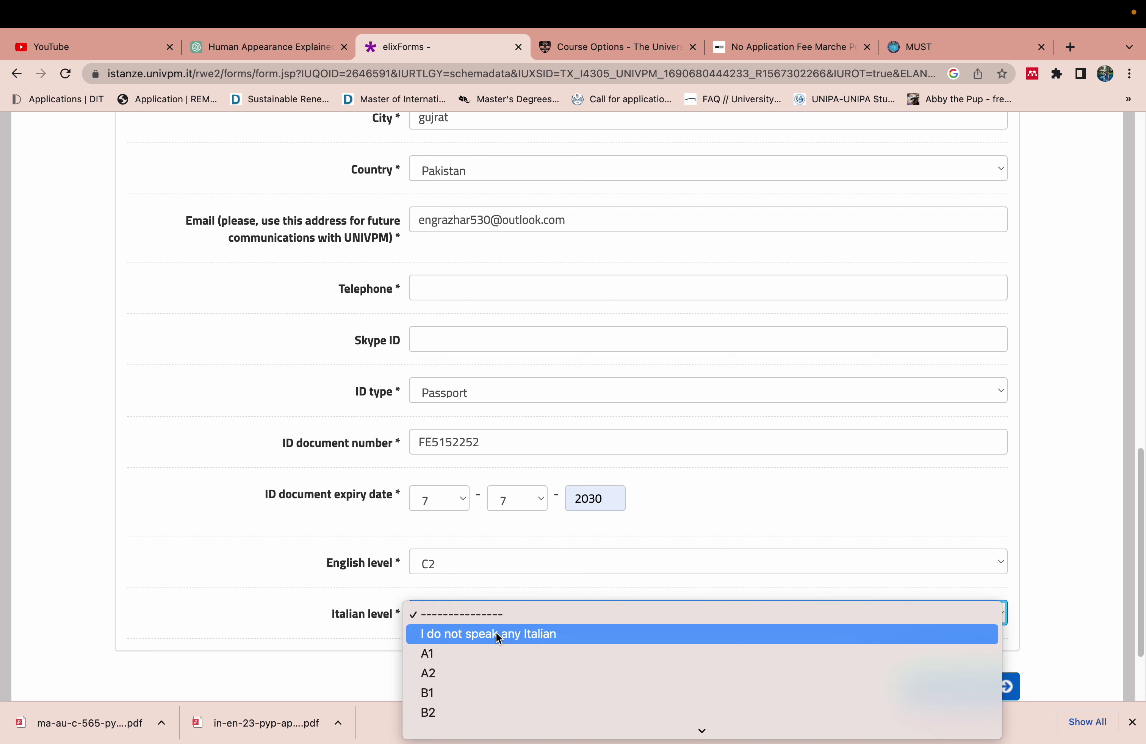
{"action": "left_click", "coordinate": [497, 633]}
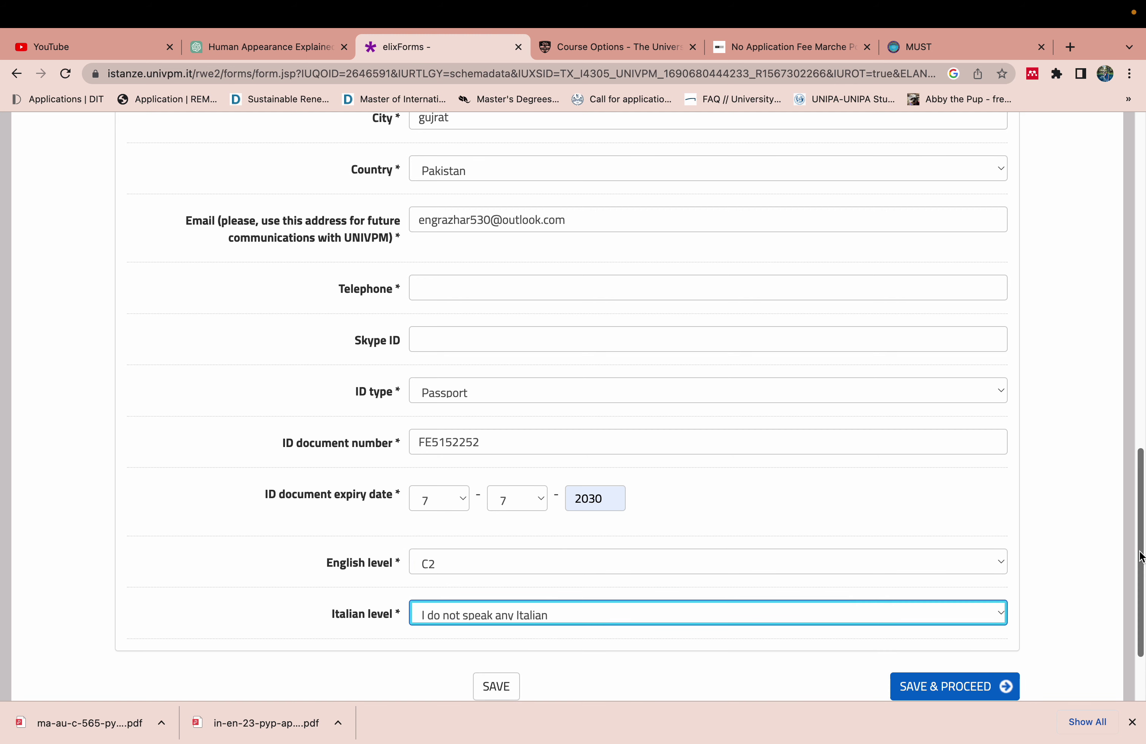
{"action": "left_click_drag", "start_coordinate": [1141, 557], "coordinate": [1138, 316]}
{"action": "left_click", "coordinate": [465, 444]}
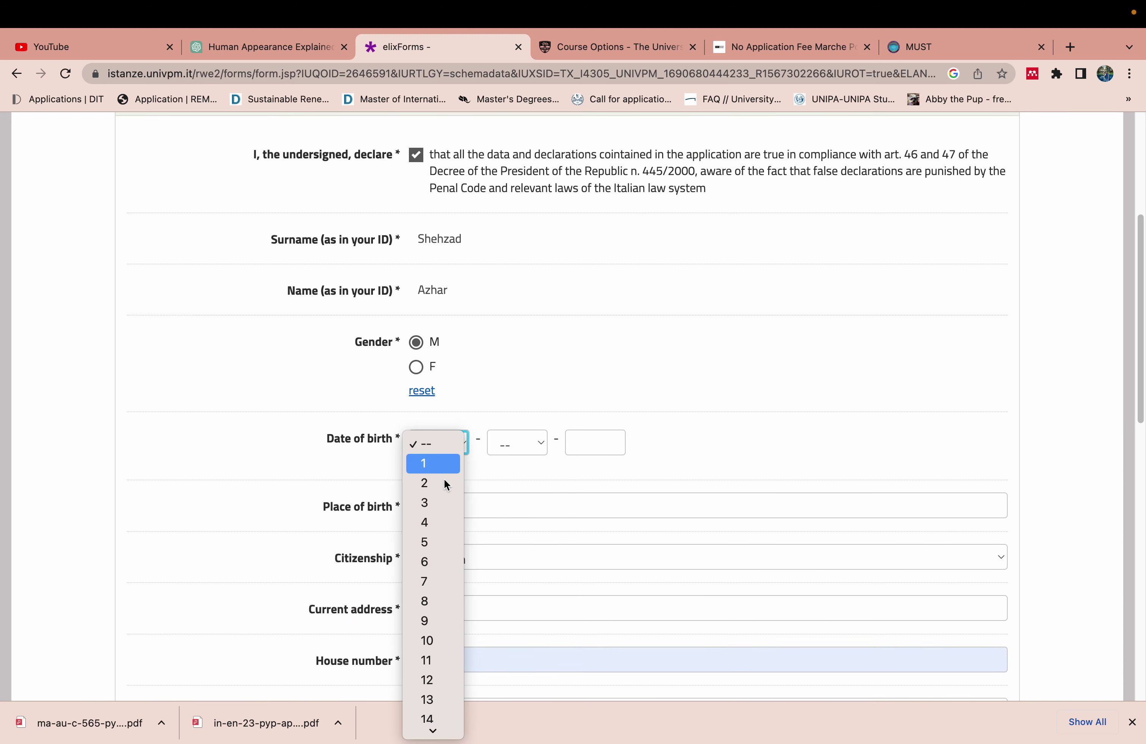
{"action": "left_click", "coordinate": [439, 623]}
{"action": "left_click", "coordinate": [517, 443]}
{"action": "left_click", "coordinate": [516, 542]}
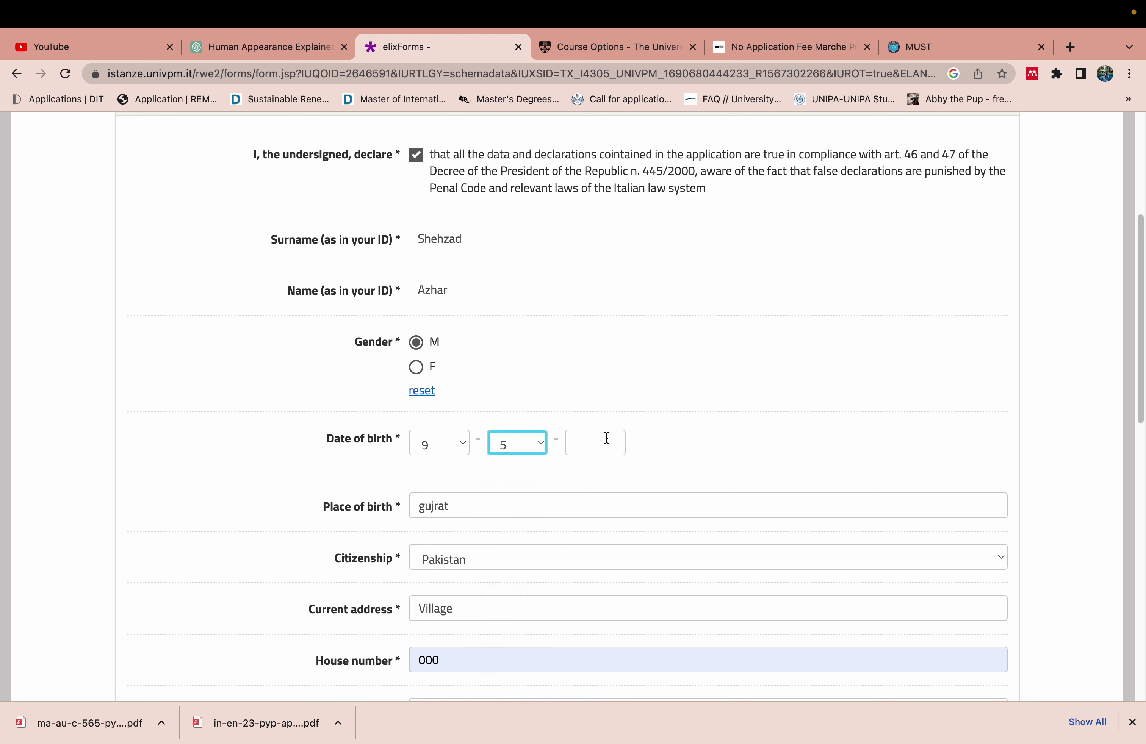
{"action": "left_click", "coordinate": [607, 437]}
{"action": "left_click", "coordinate": [603, 475]}
{"action": "left_click", "coordinate": [723, 460]}
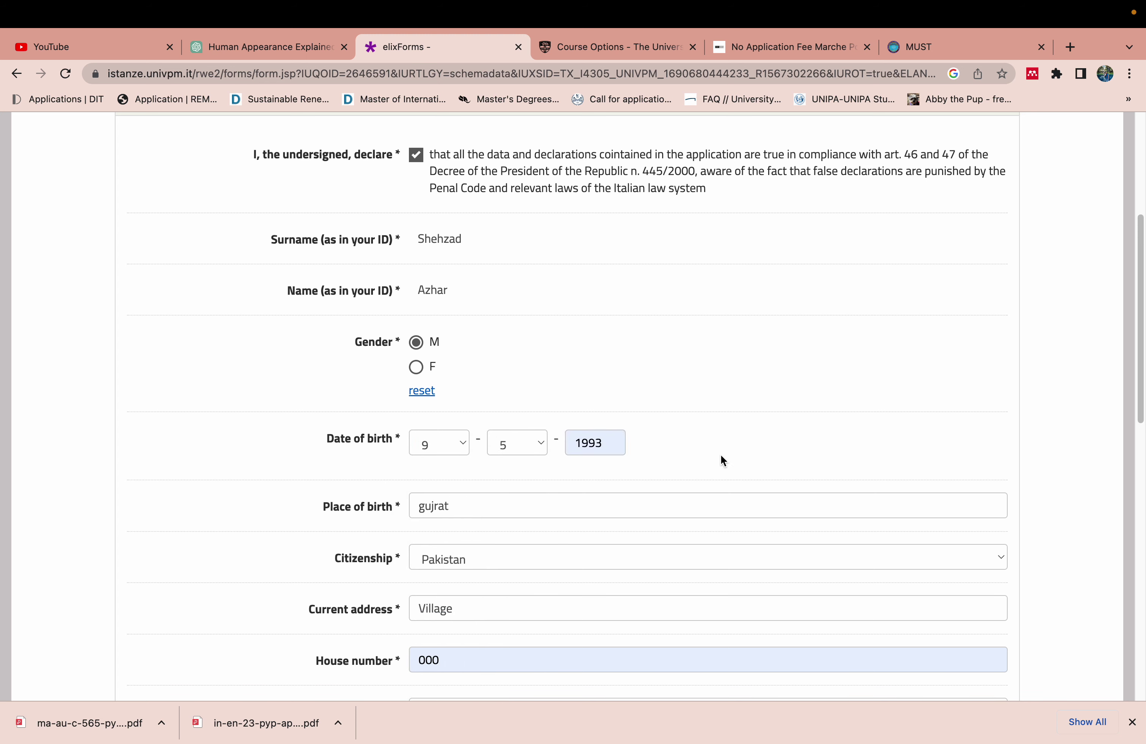
Save the personal data with SAVE & PROCEED and dismiss Chrome's Update address popup
{"action": "left_click_drag", "start_coordinate": [1137, 344], "coordinate": [898, 633]}
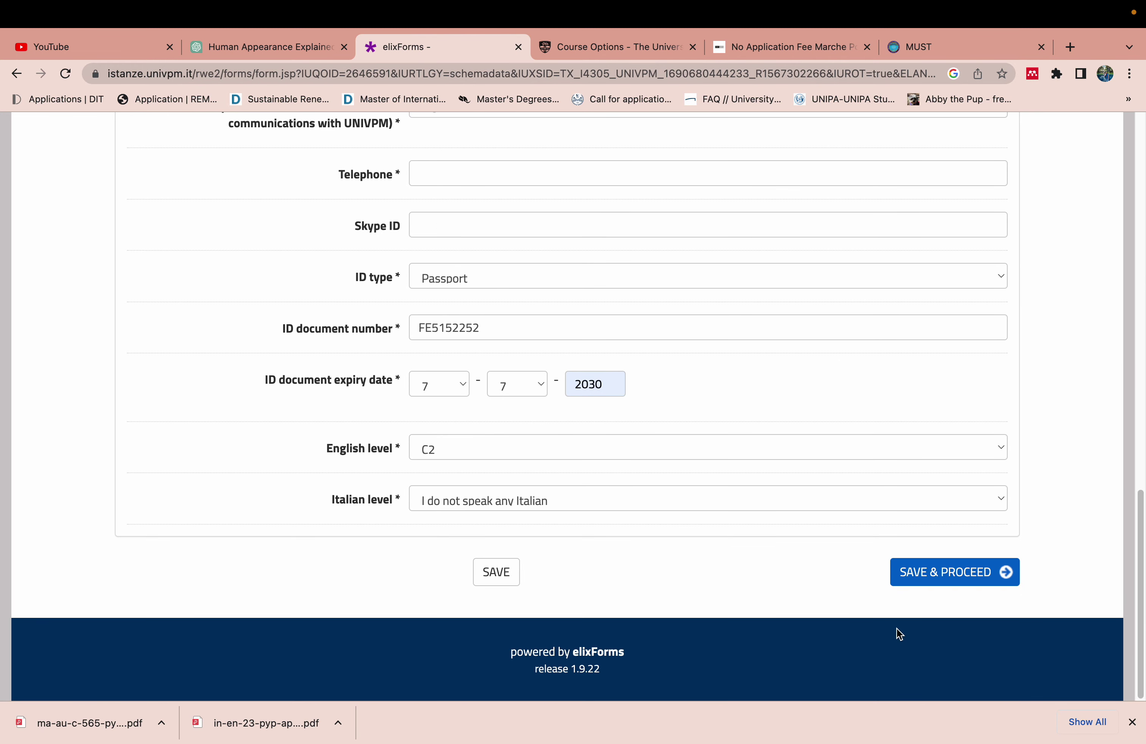
{"action": "left_click", "coordinate": [920, 582]}
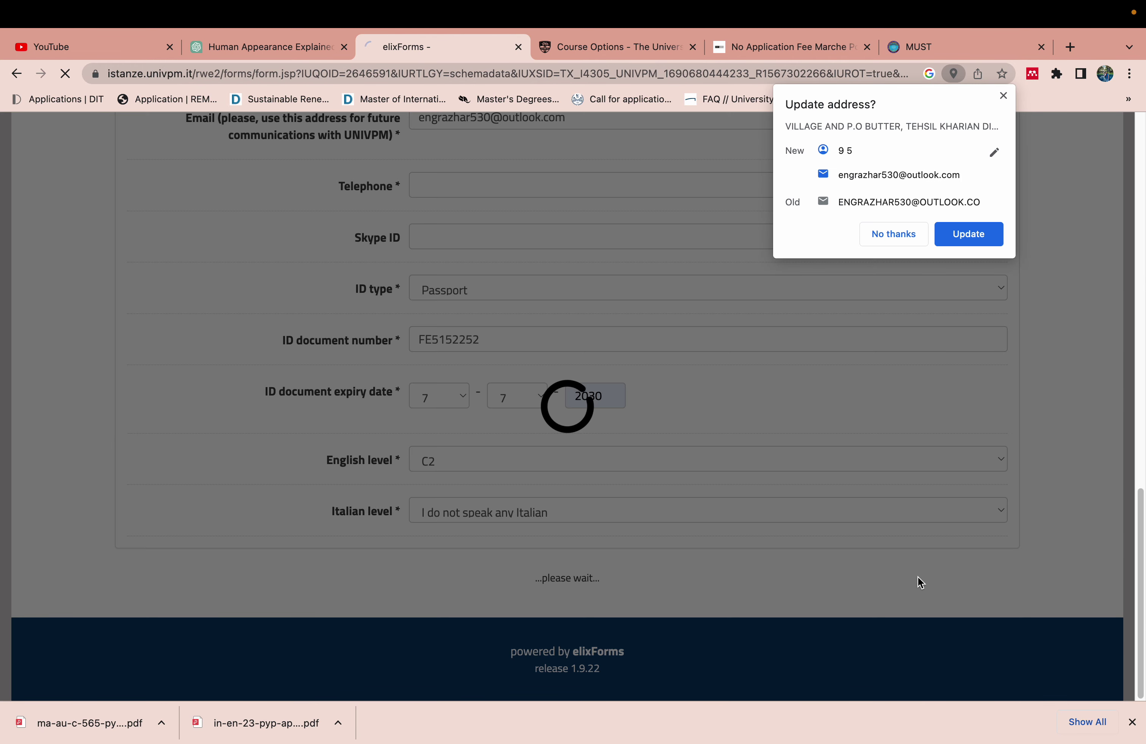
{"action": "left_click", "coordinate": [976, 234]}
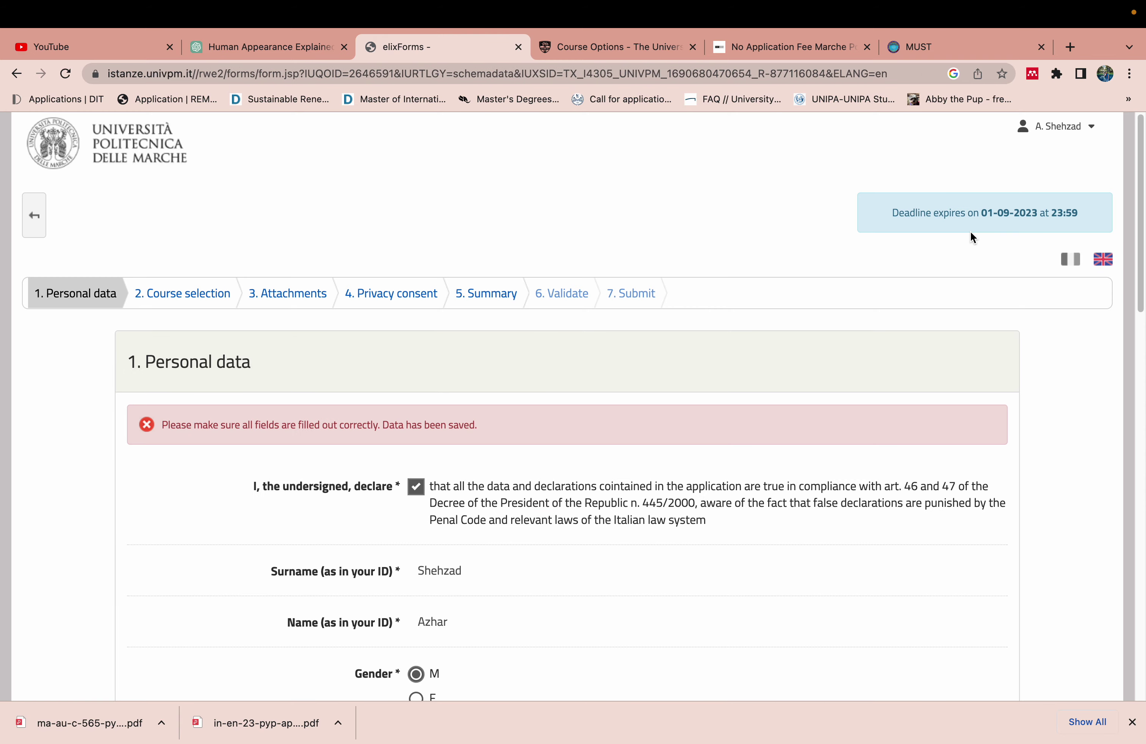
Enter the telephone number with a + prefix and try saving the personal data
{"action": "left_click_drag", "start_coordinate": [1139, 307], "coordinate": [1139, 597]}
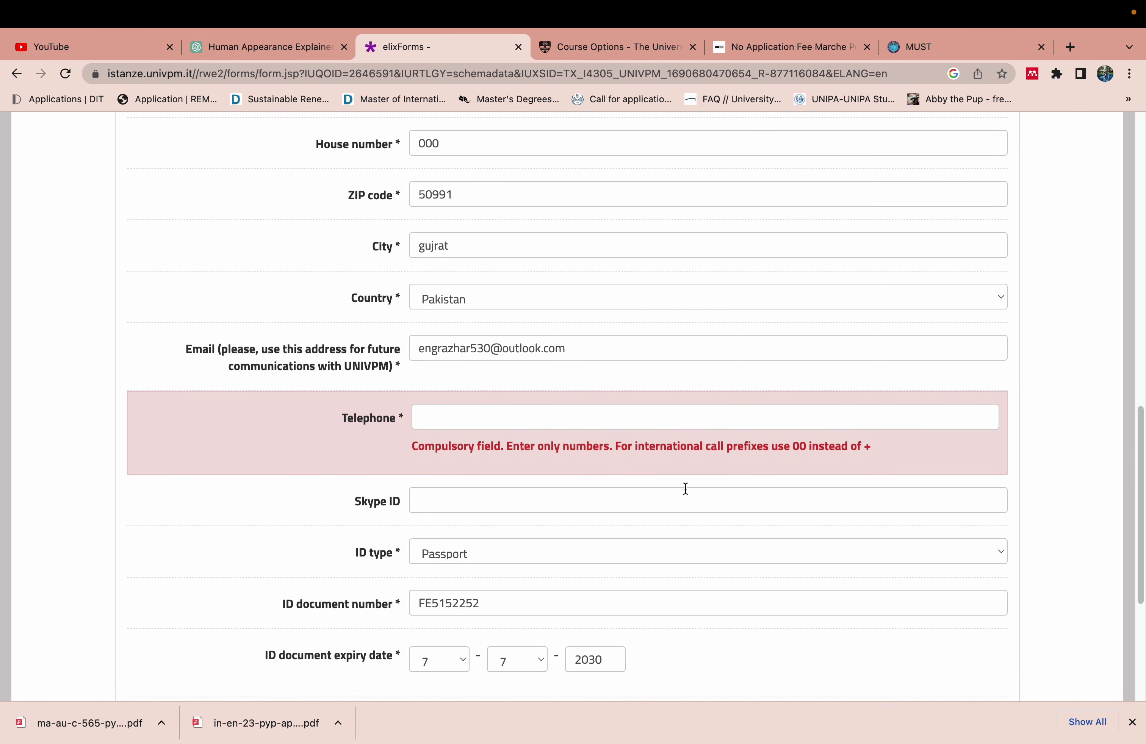
{"action": "left_click", "coordinate": [697, 421]}
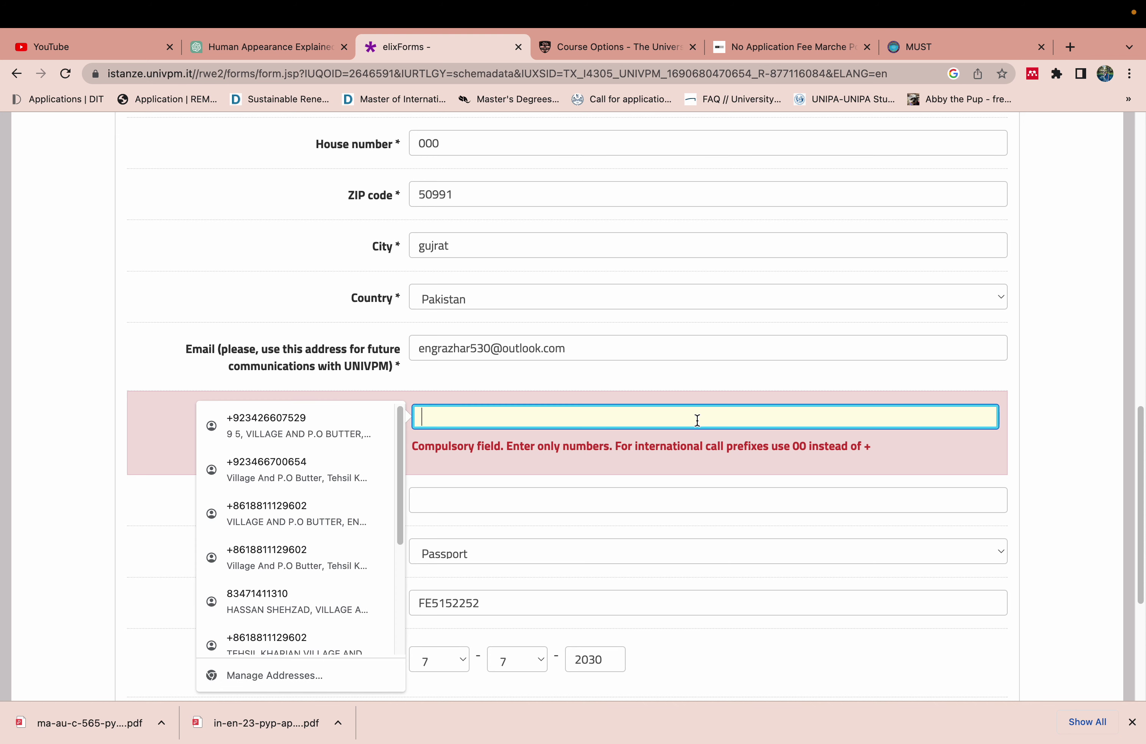
{"action": "type", "text": "+"}
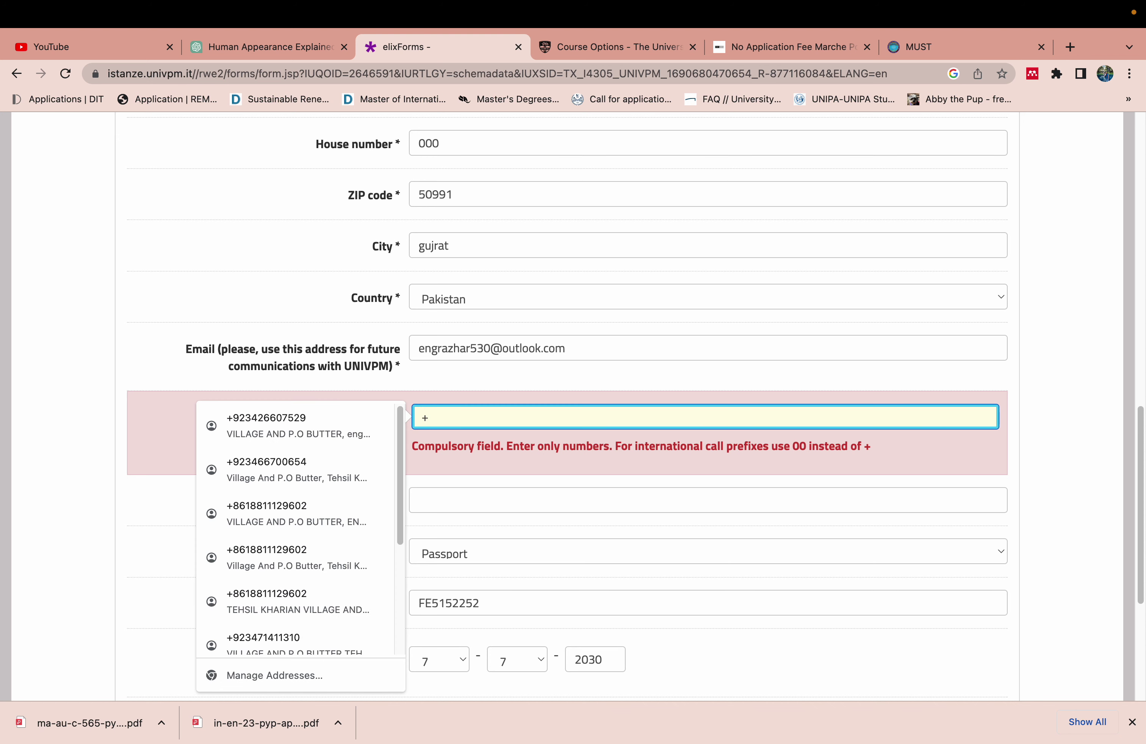
{"action": "type", "text": "86"}
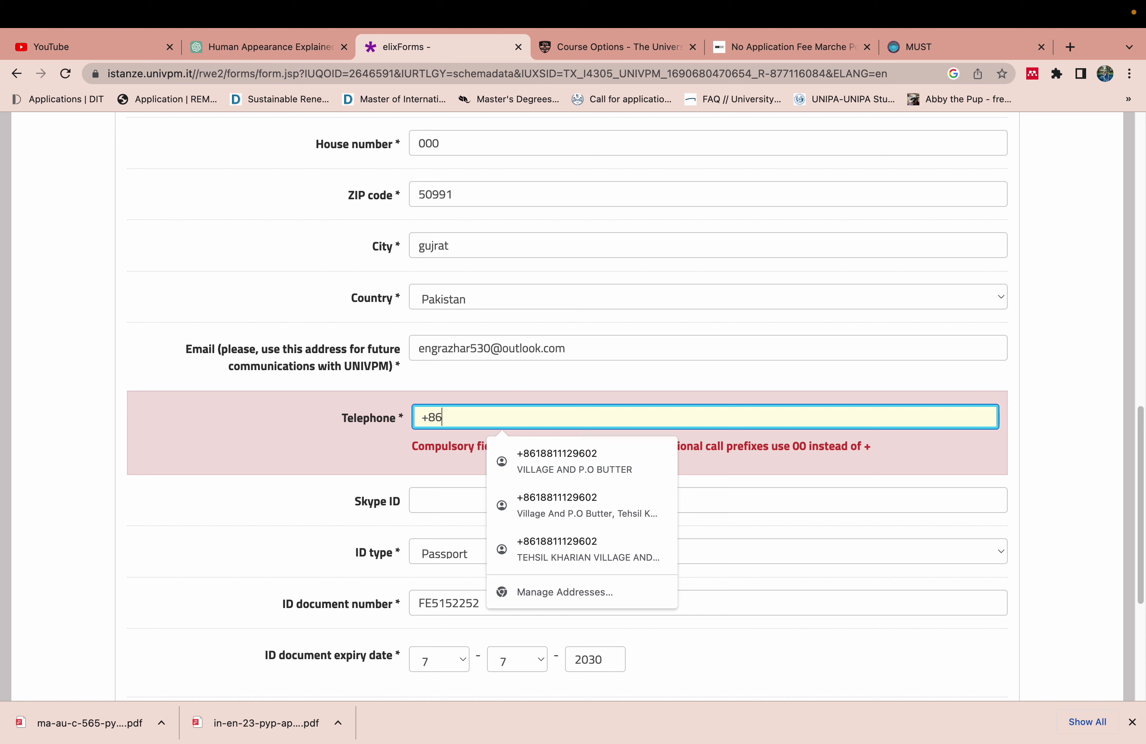
{"action": "type", "text": "122"}
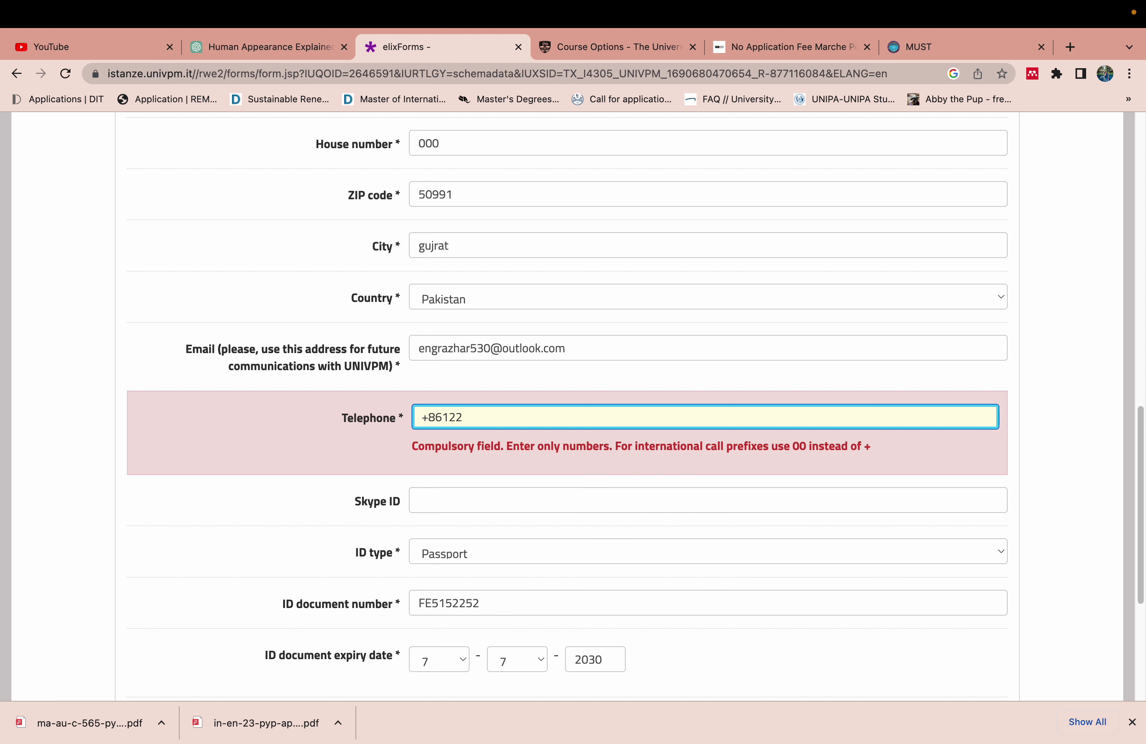
{"action": "type", "text": "3334445"}
{"action": "scroll", "coordinate": [1114, 401], "scroll_direction": "down", "scroll_amount": 5}
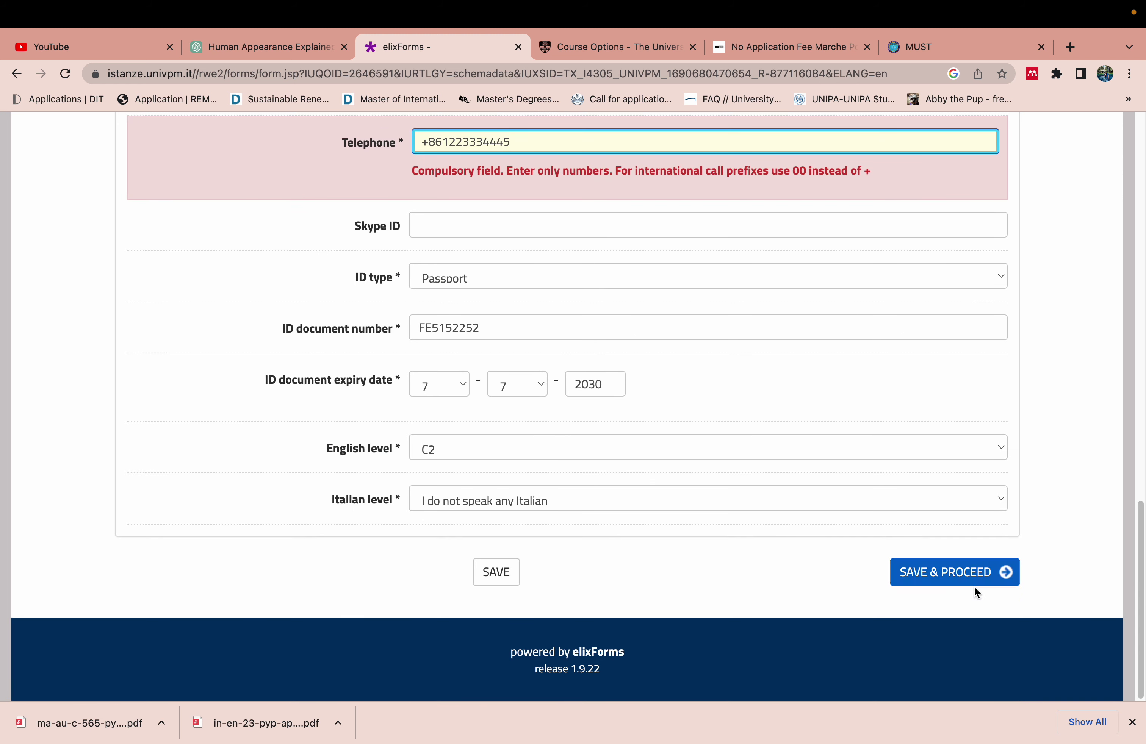
{"action": "left_click", "coordinate": [963, 573]}
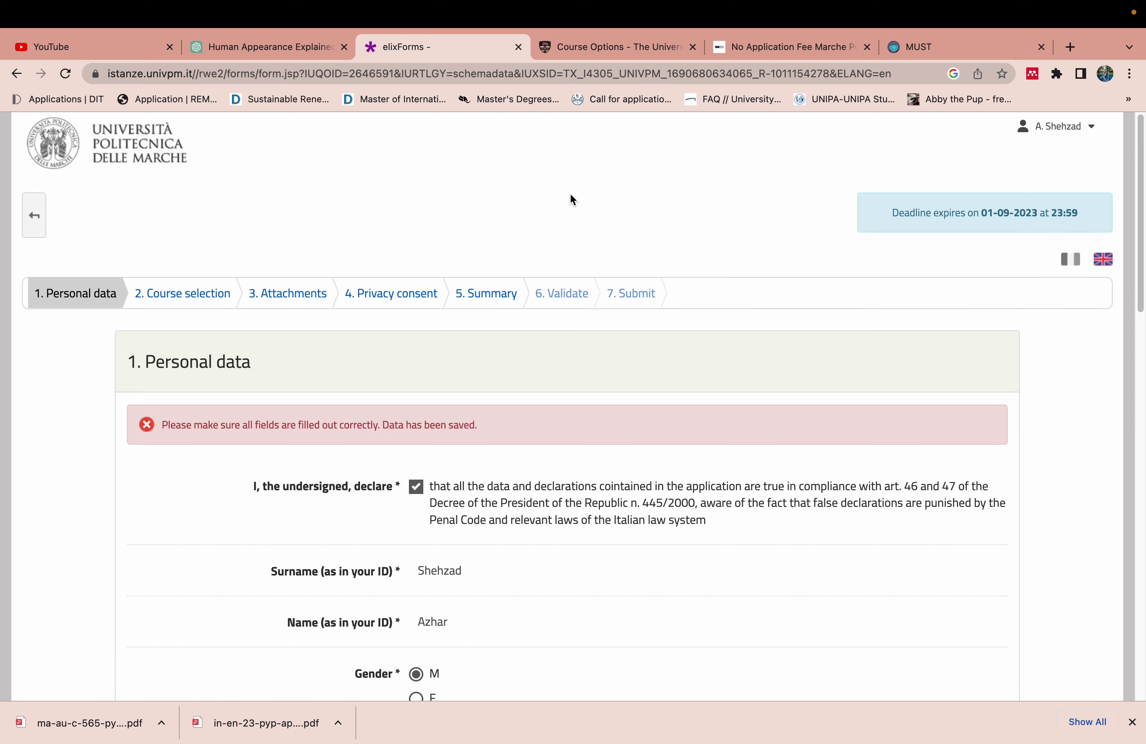
Replace the telephone's leading + with 00 and save the personal data again
{"action": "left_click_drag", "start_coordinate": [1140, 321], "coordinate": [1138, 515]}
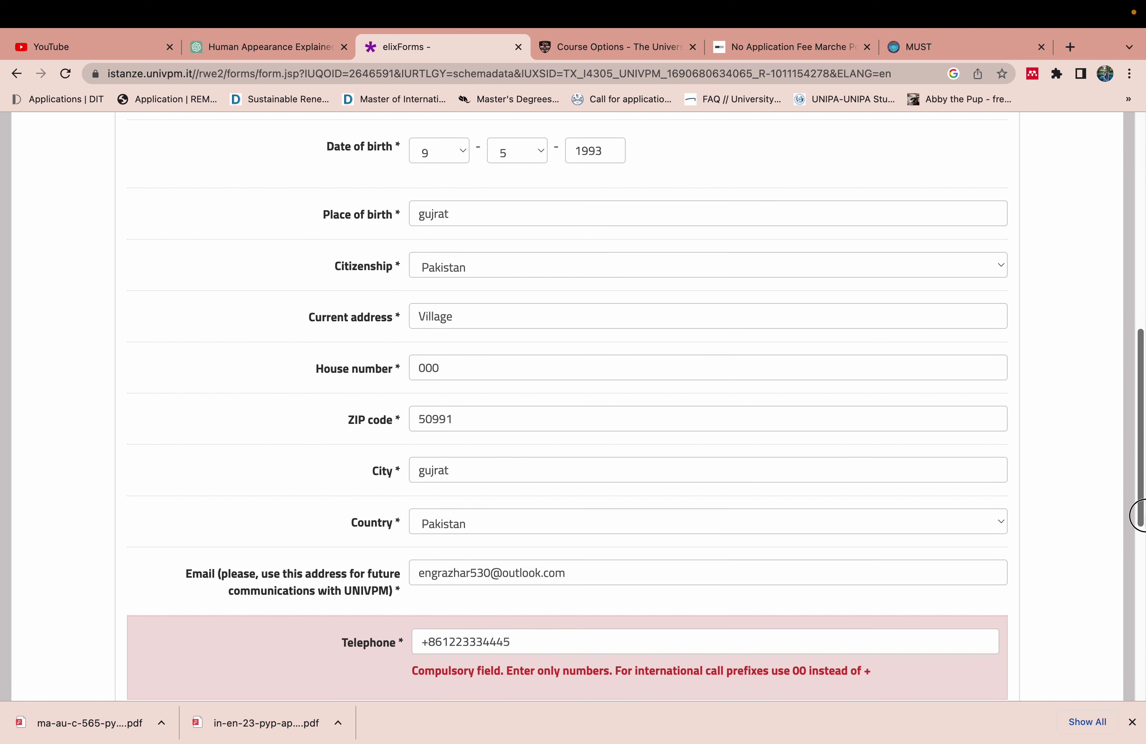
{"action": "left_click", "coordinate": [427, 640]}
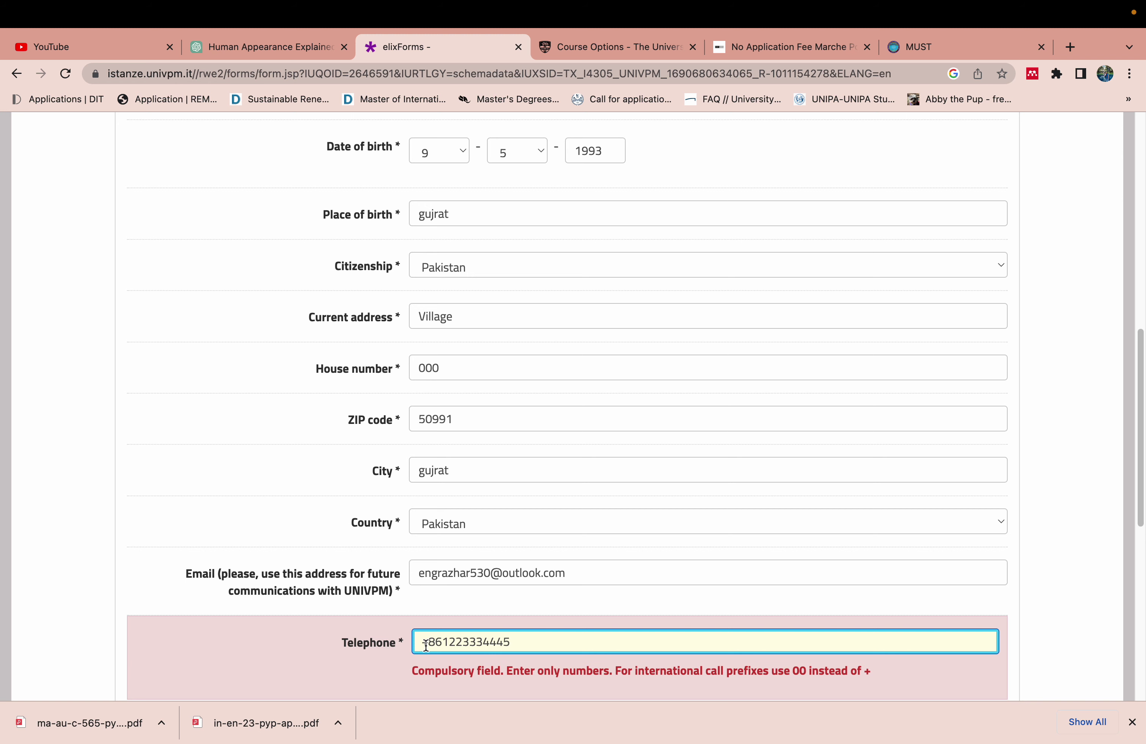
{"action": "key", "text": "BackSpace"}
{"action": "type", "text": "00"}
{"action": "left_click_drag", "start_coordinate": [1138, 519], "coordinate": [1106, 700]}
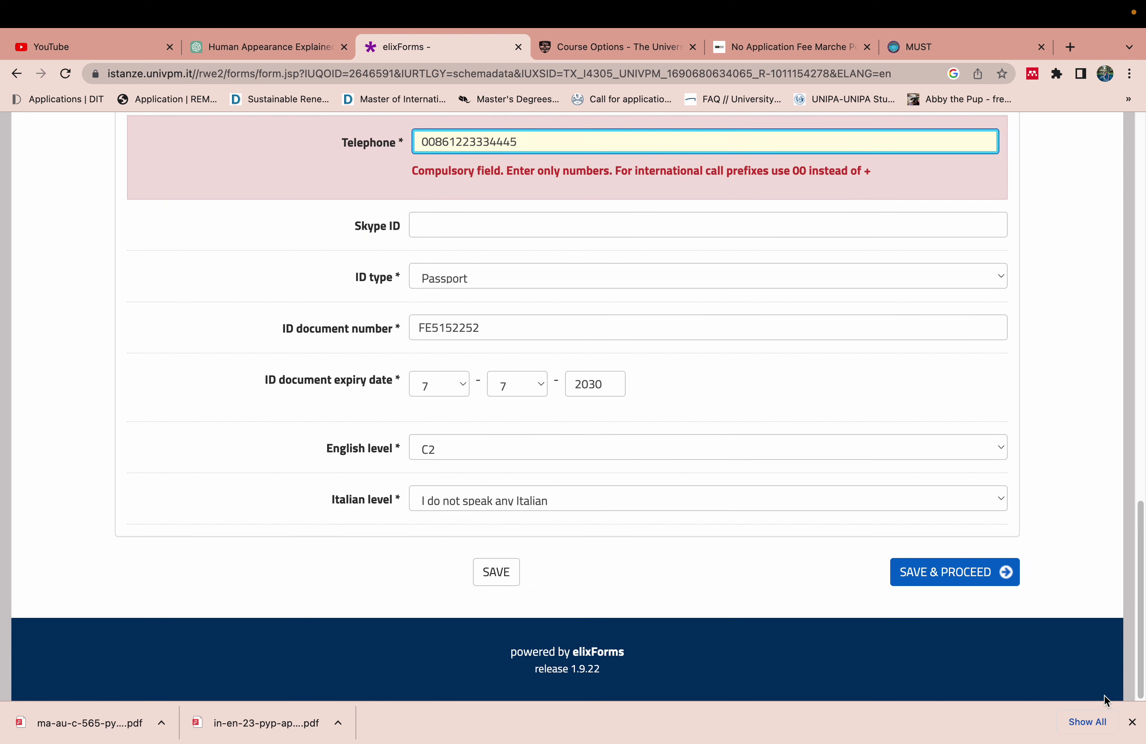
{"action": "left_click", "coordinate": [988, 579]}
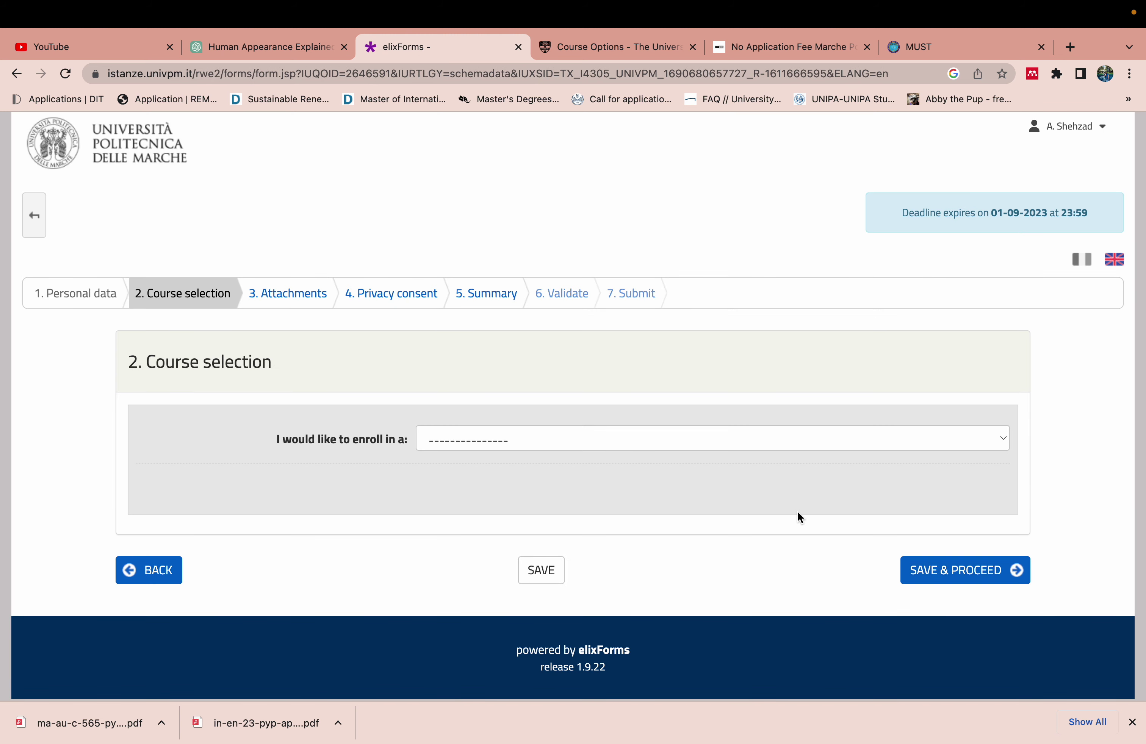
Choose Second cycle (Master's) Degree 2 yrs, save, and answer Yes to degree obtained
{"action": "left_click", "coordinate": [725, 440]}
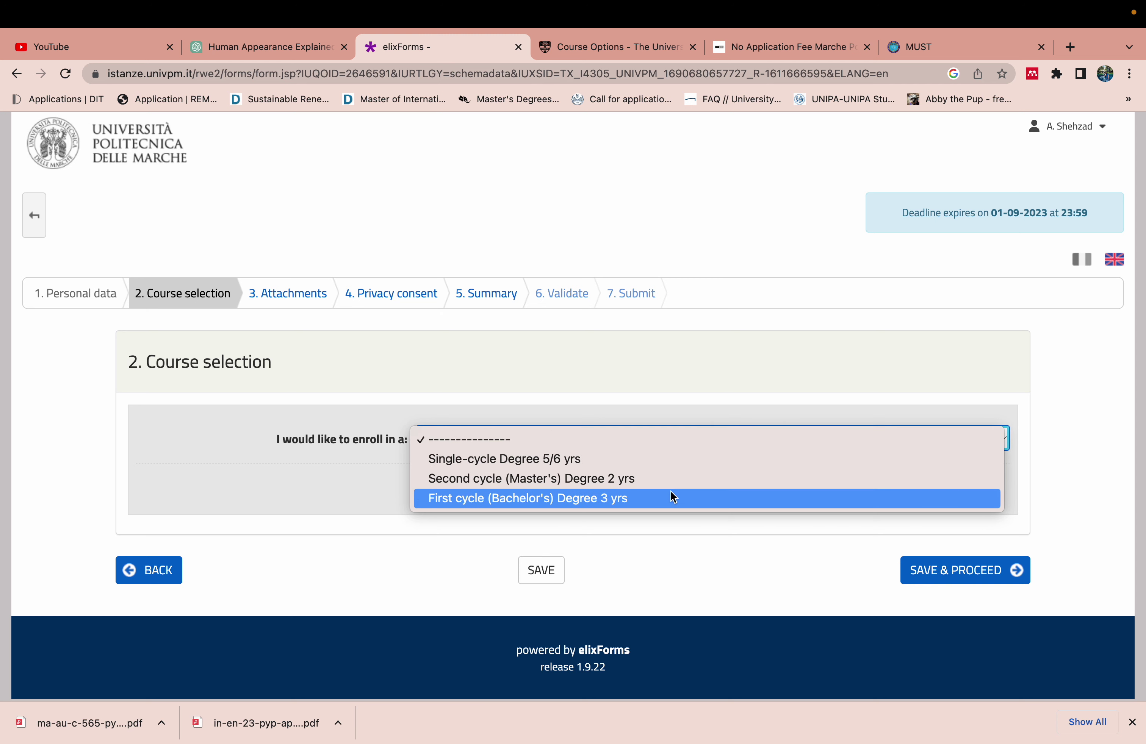
{"action": "left_click", "coordinate": [701, 479]}
{"action": "left_click", "coordinate": [934, 571]}
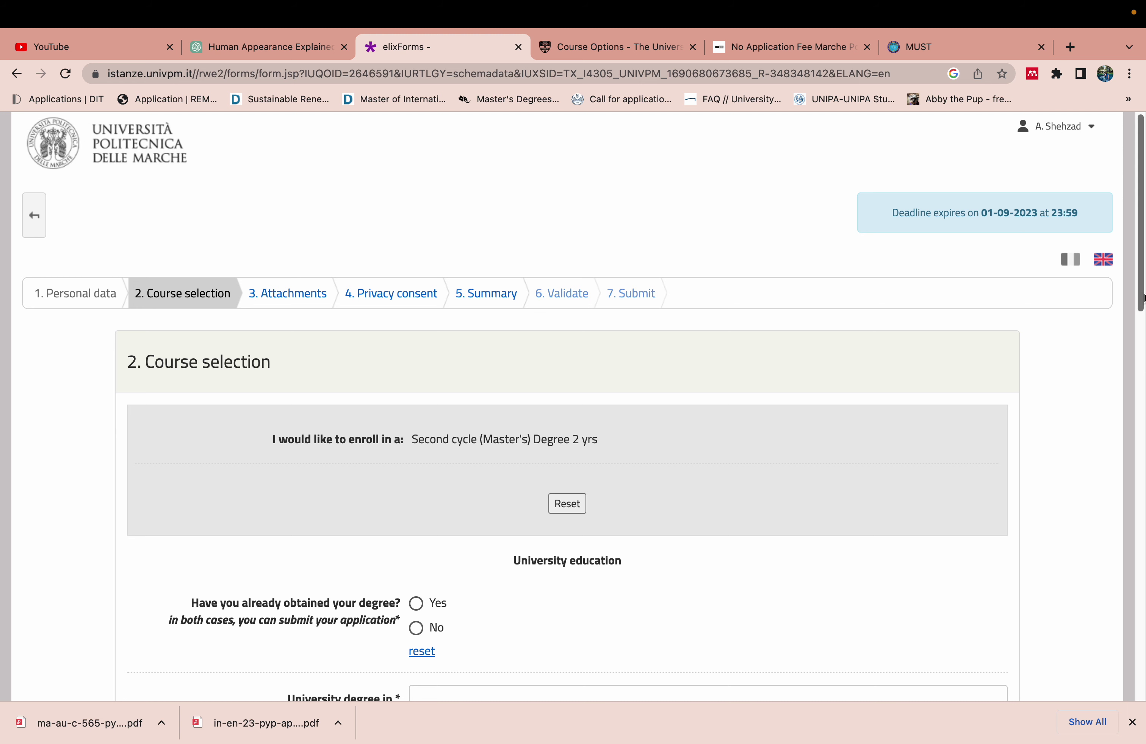
{"action": "left_click_drag", "start_coordinate": [1132, 289], "coordinate": [1138, 413]}
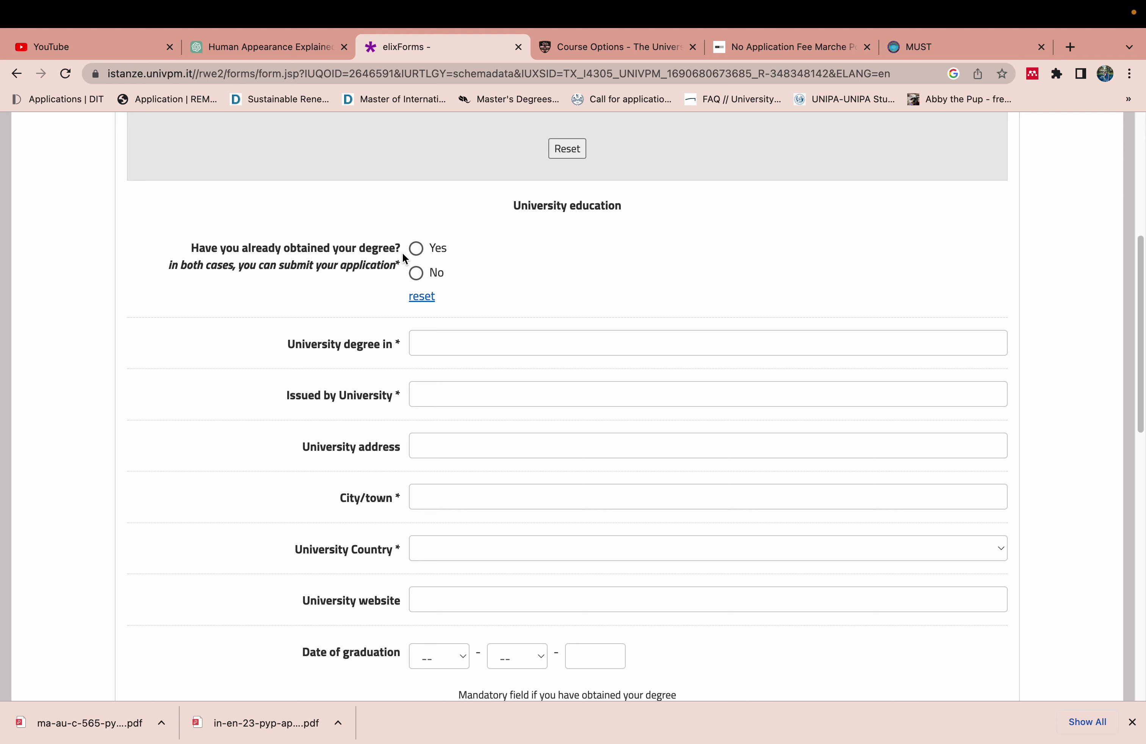
{"action": "left_click", "coordinate": [417, 249]}
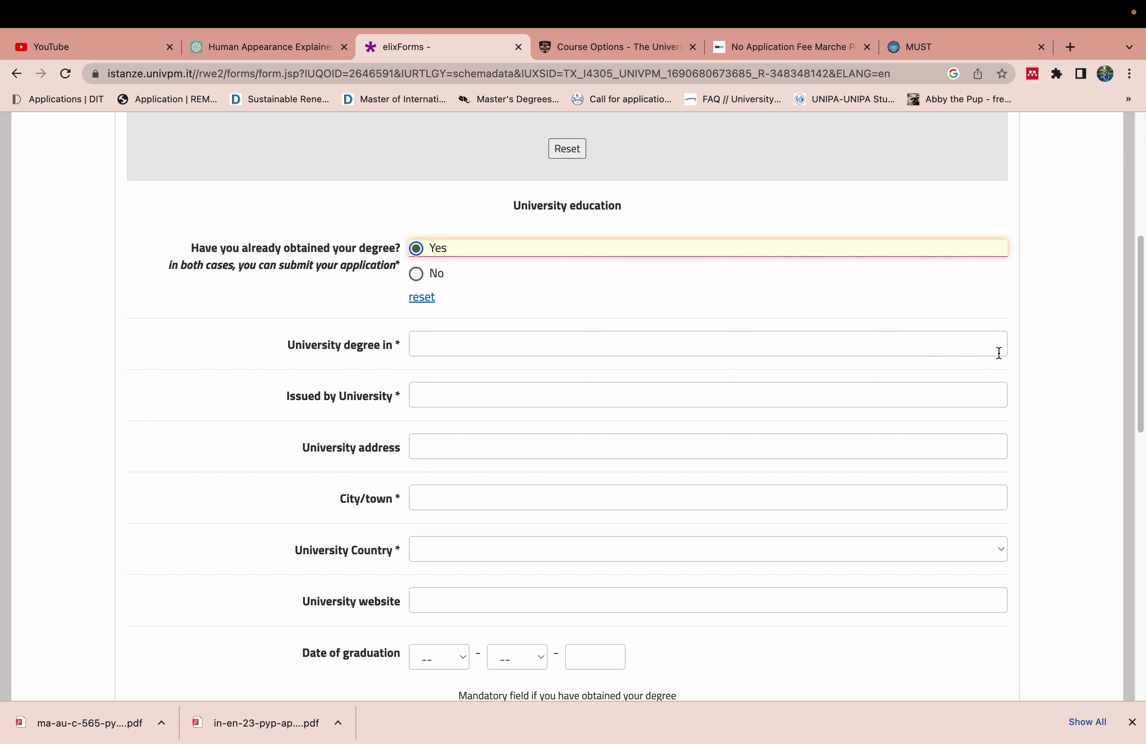
Set the degree to ELECTRICAL ENGINEERING and put placeholder text in university name and address
{"action": "left_click_drag", "start_coordinate": [1138, 351], "coordinate": [1137, 410]}
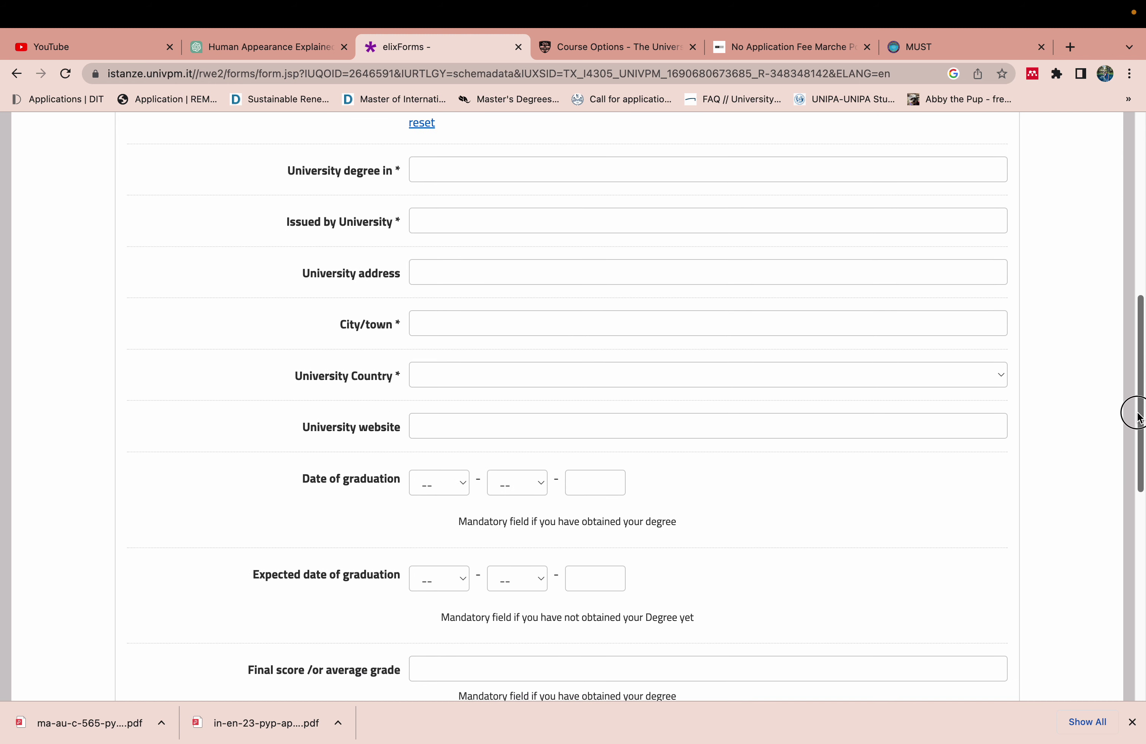
{"action": "left_click", "coordinate": [735, 163]}
{"action": "left_click", "coordinate": [627, 205]}
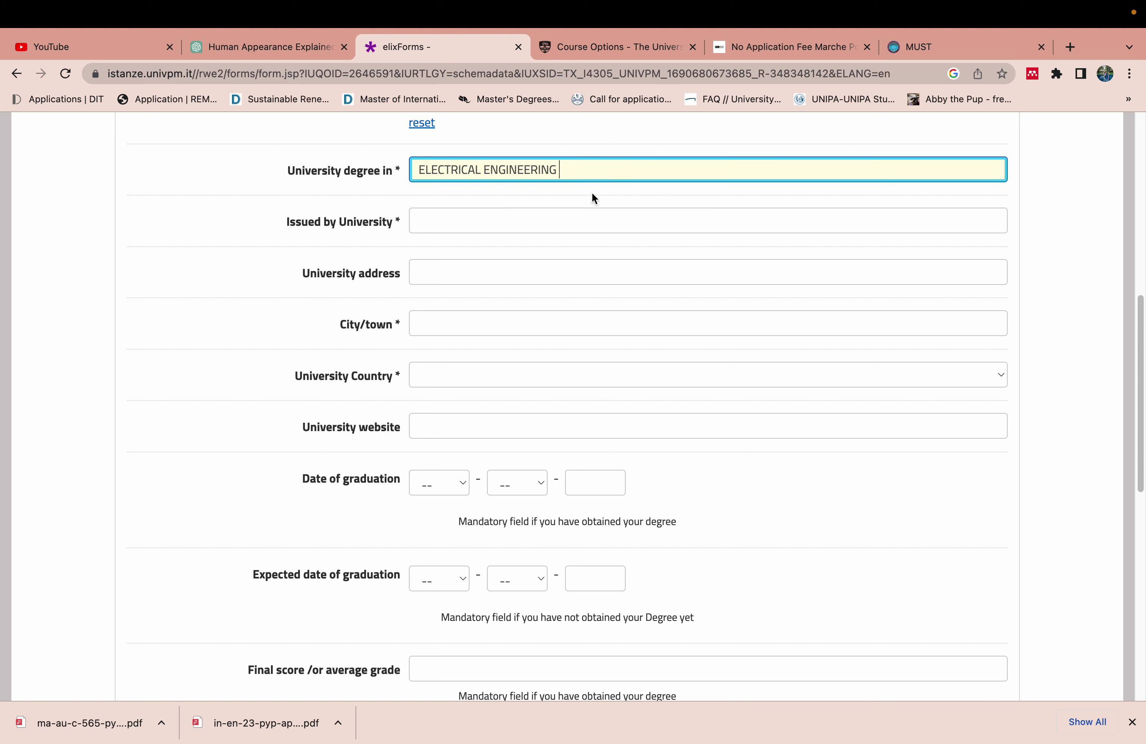
{"action": "left_click", "coordinate": [574, 216]}
{"action": "type", "text": "fffff"}
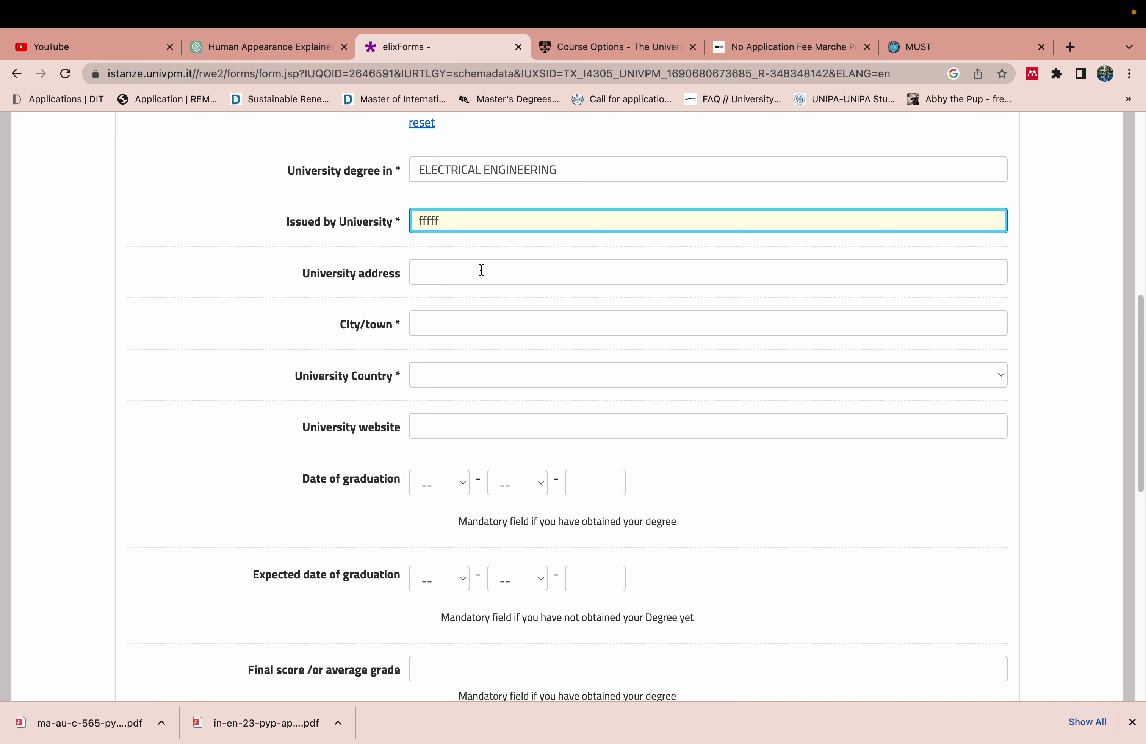
{"action": "left_click", "coordinate": [478, 275]}
{"action": "type", "text": "ffff"}
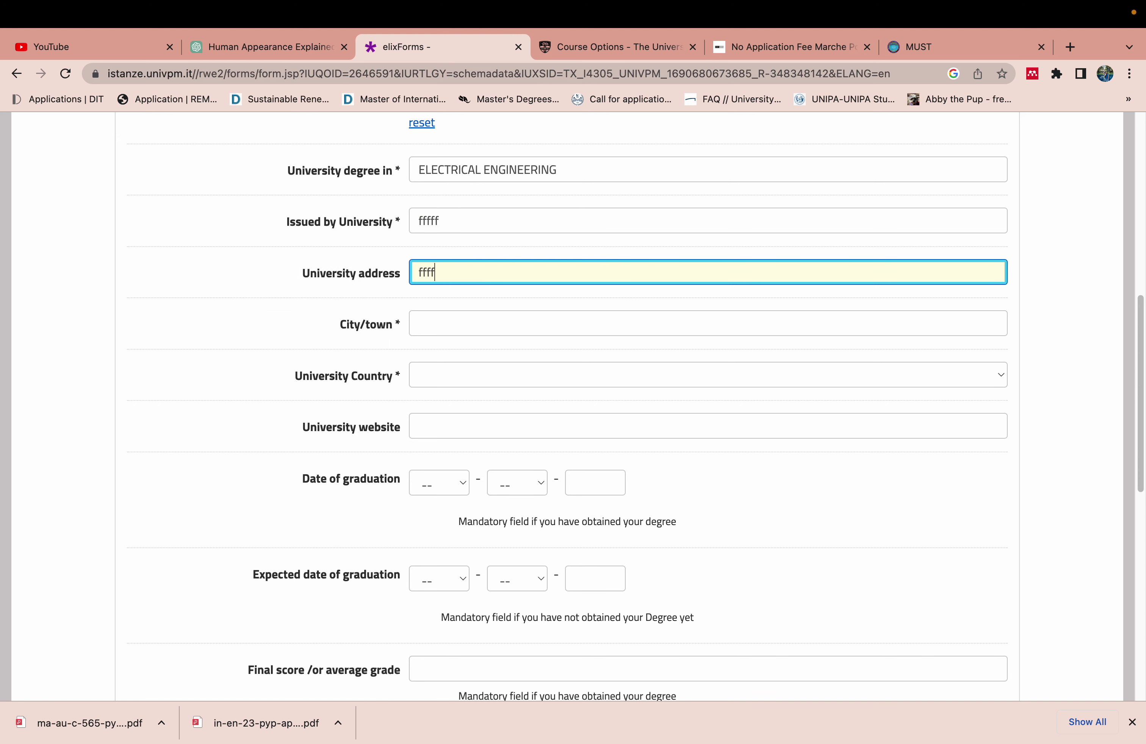
{"action": "left_click", "coordinate": [436, 322]}
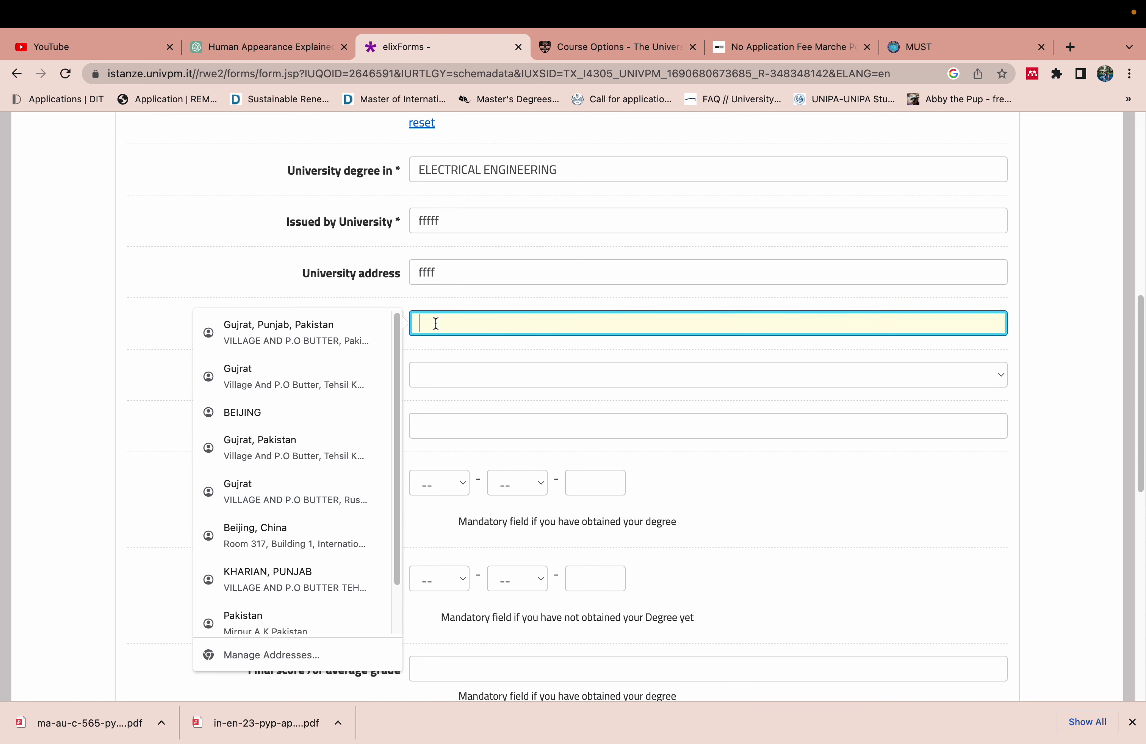
Set the university to MIRPUR UNIVERSITY OF SCIENCE AND TECHNOLOGY with address Mirpur
{"action": "left_click_drag", "start_coordinate": [467, 225], "coordinate": [396, 227]}
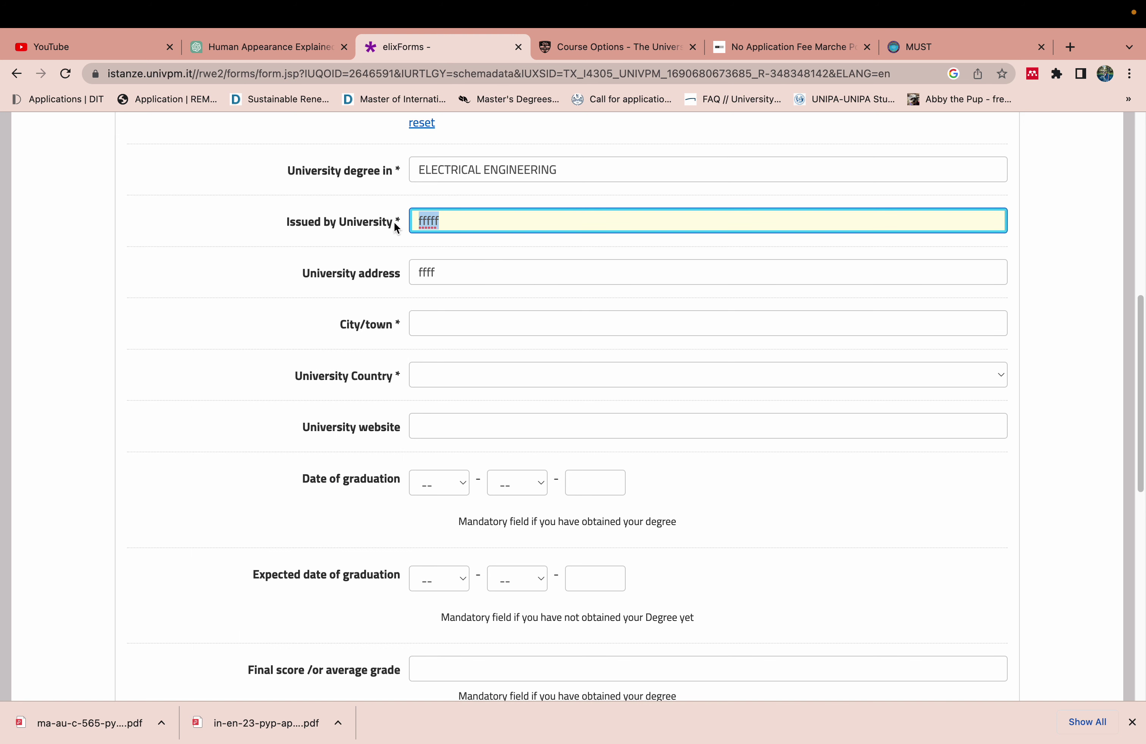
{"action": "key", "text": "BackSpace"}
{"action": "type", "text": "mirpu"}
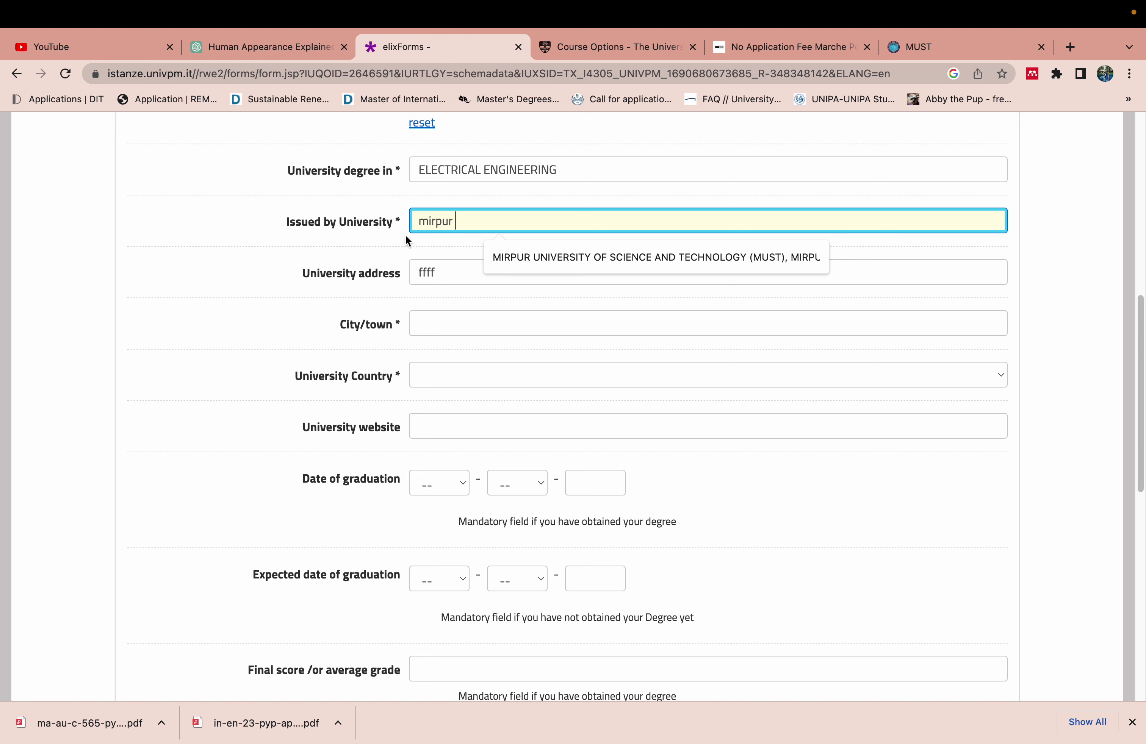
{"action": "type", "text": "r"}
{"action": "left_click", "coordinate": [501, 256]}
{"action": "key", "text": "Tab"}
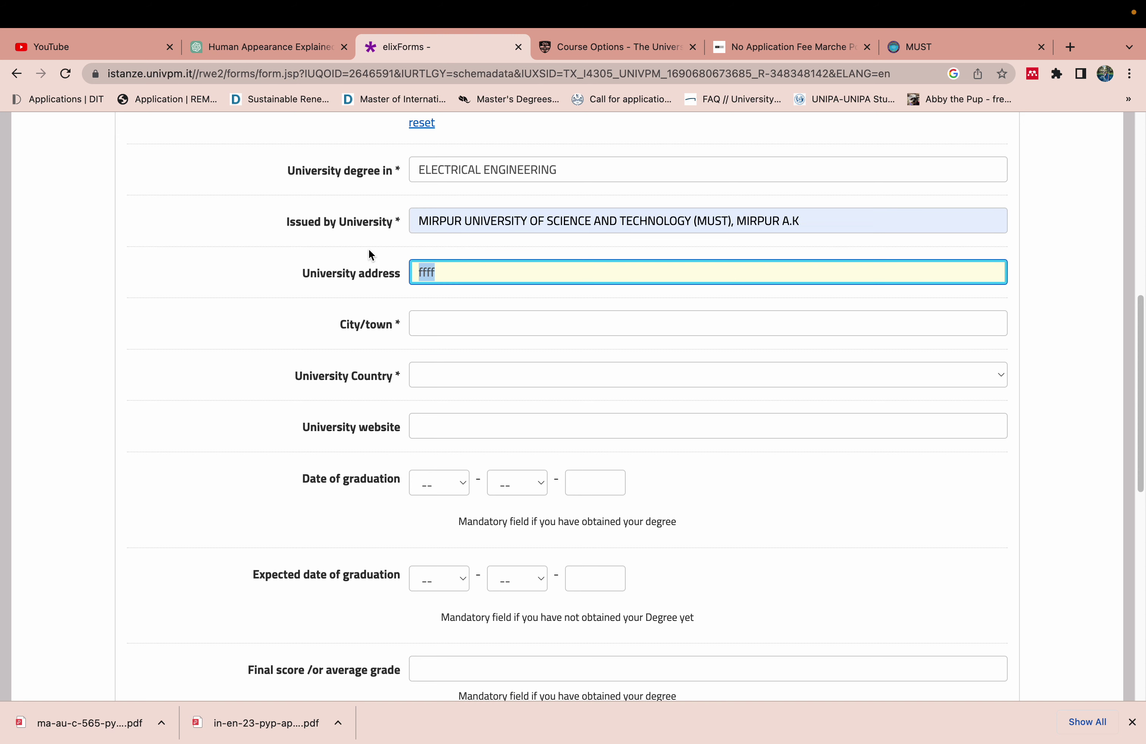
{"action": "key", "text": "BackSpace"}
{"action": "left_click", "coordinate": [440, 269]}
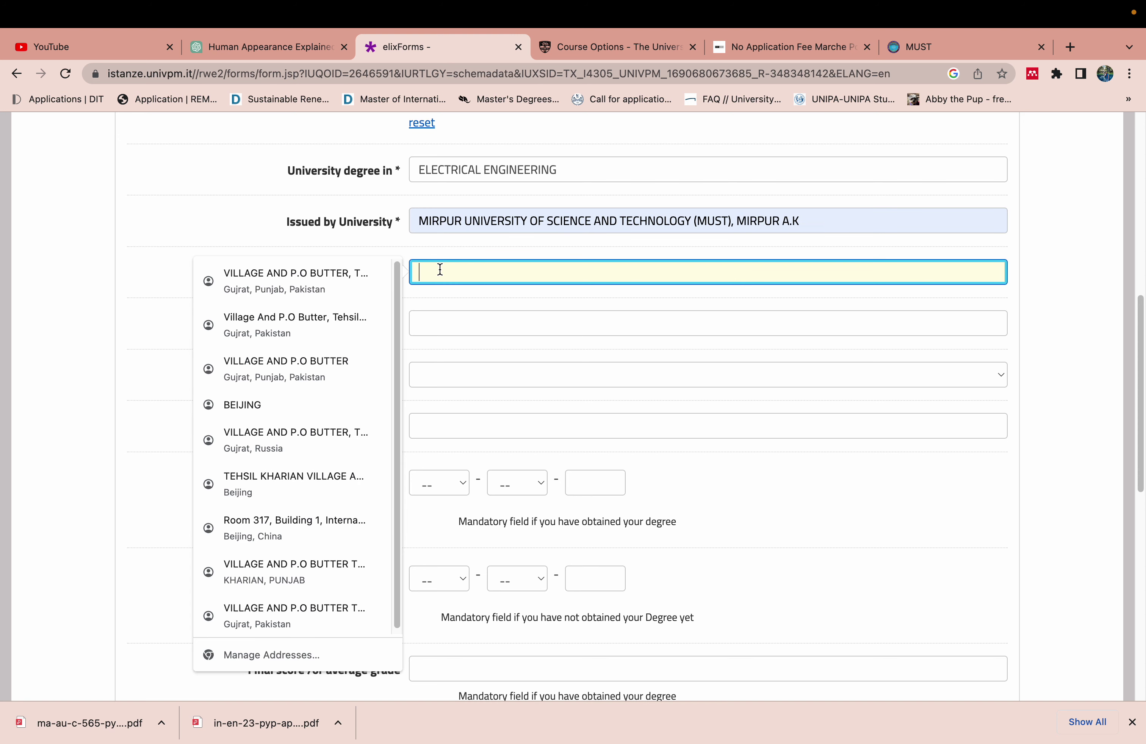
{"action": "type", "text": "Mir"}
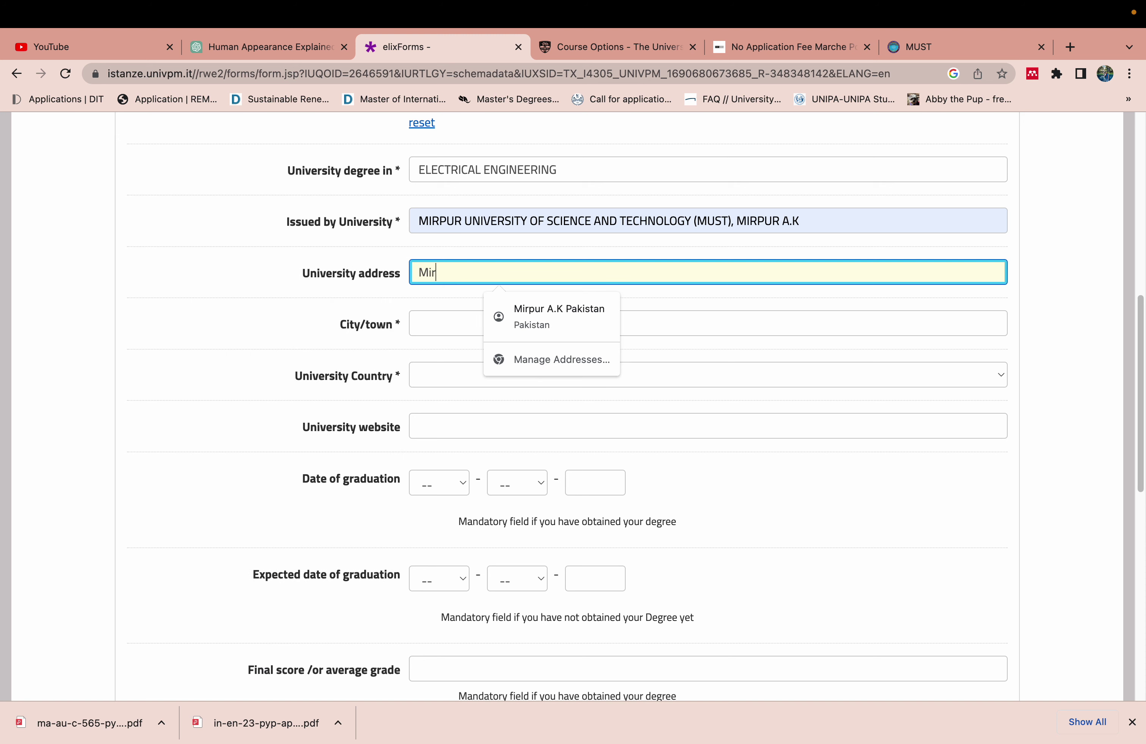
{"action": "type", "text": "pur"}
{"action": "left_click", "coordinate": [455, 328]}
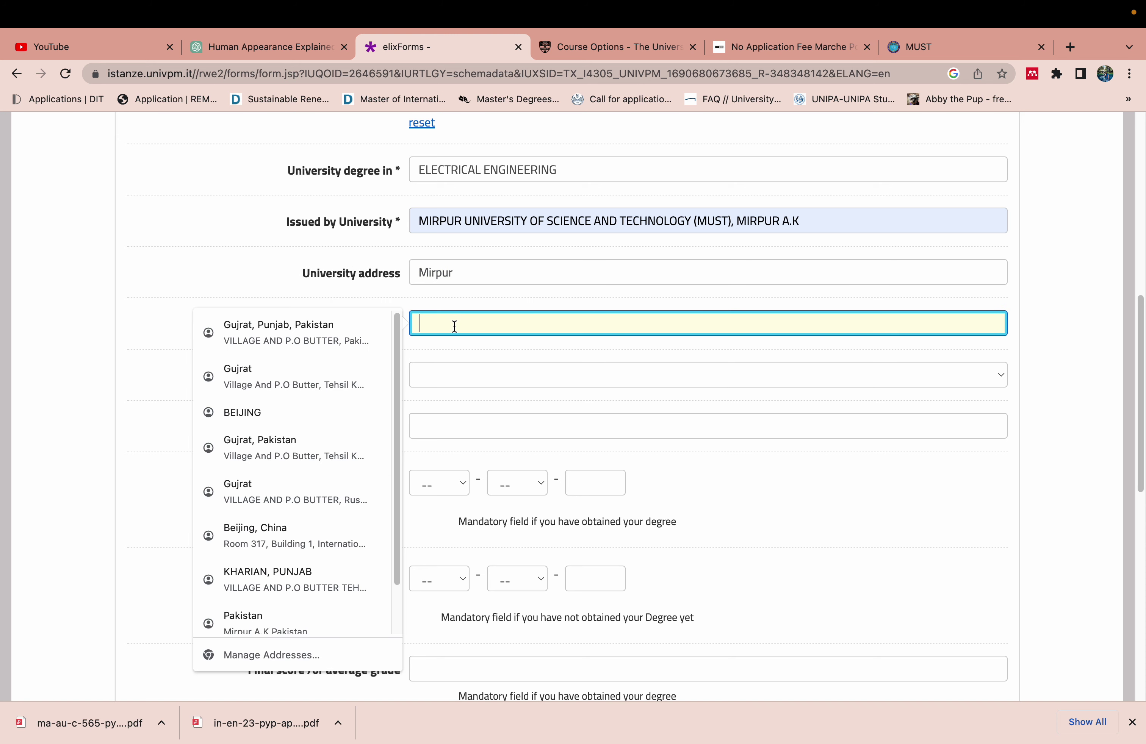
{"action": "type", "text": "Mirpur"}
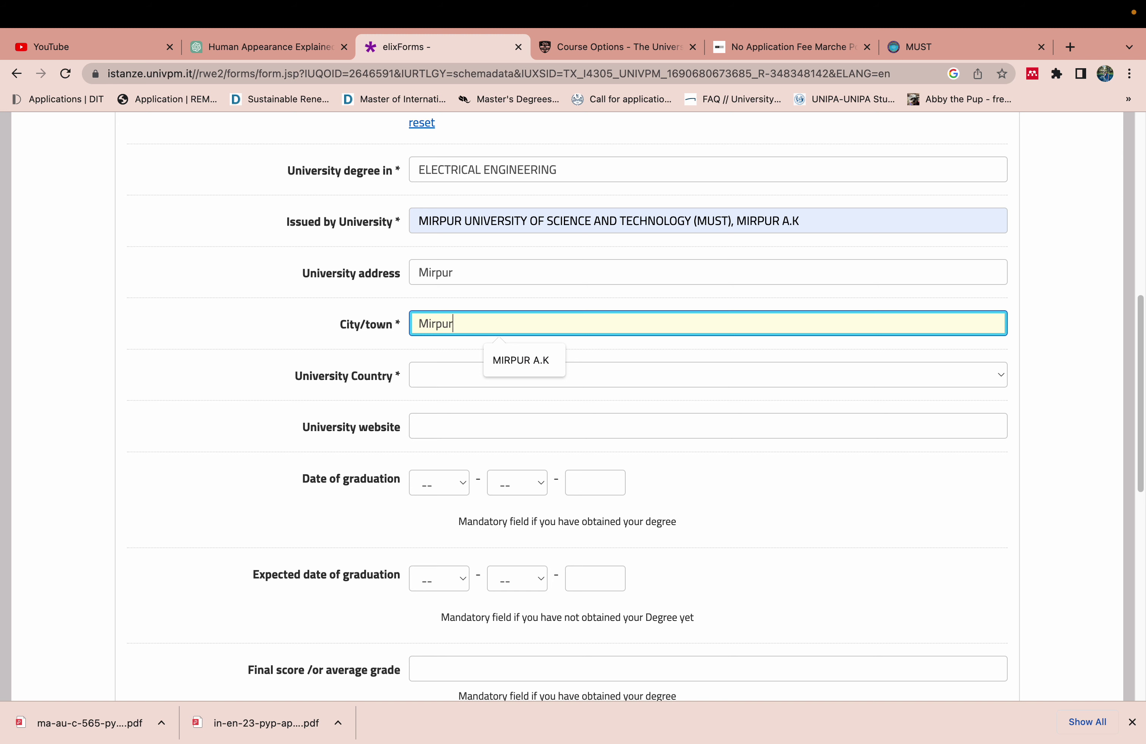
Set the university country to Pakistan and the website to must.edu.pk
{"action": "left_click", "coordinate": [433, 386]}
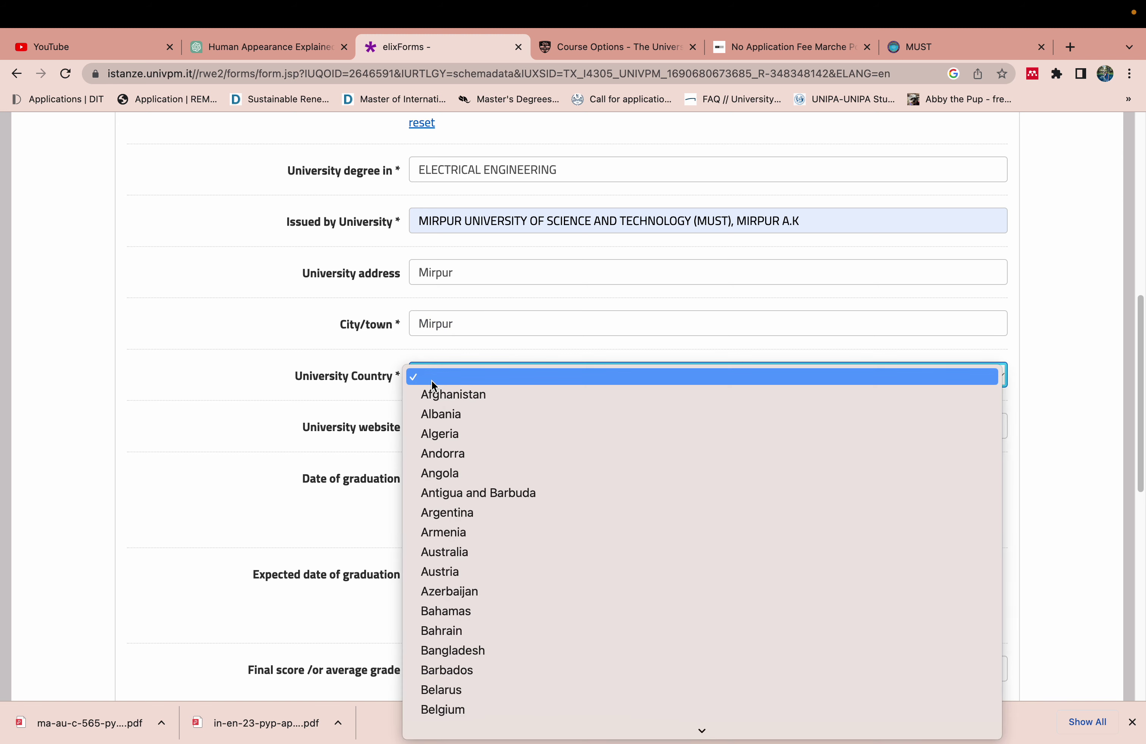
{"action": "type", "text": "pak"}
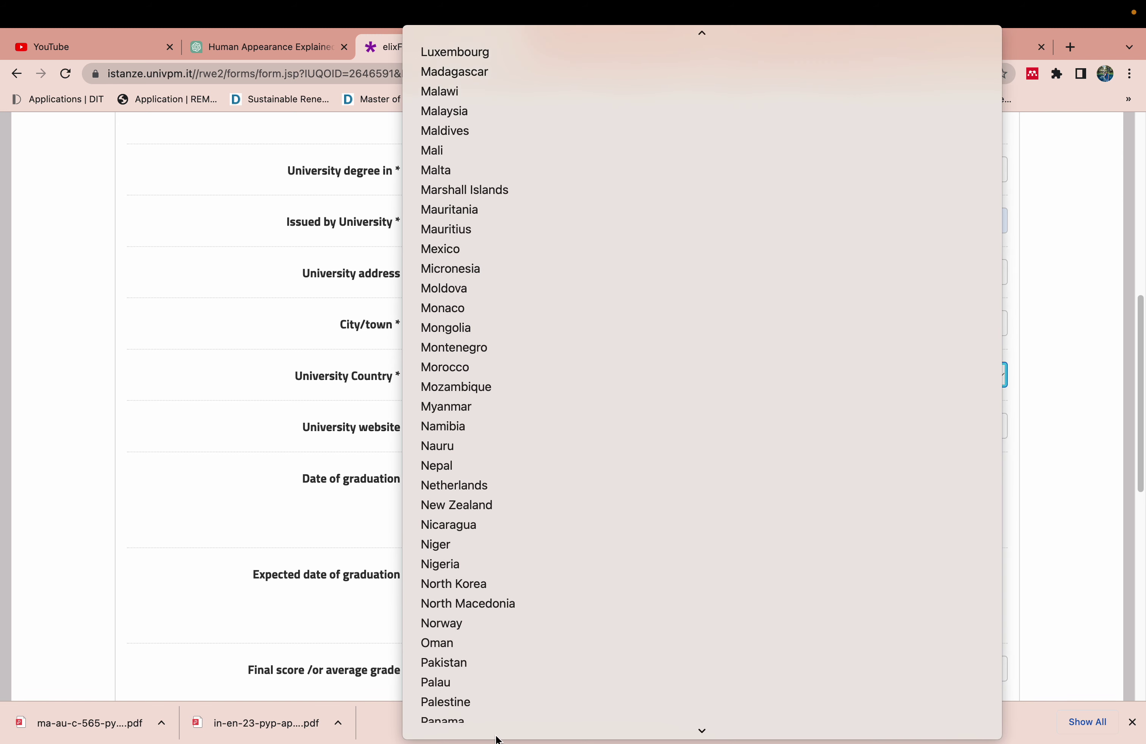
{"action": "left_click", "coordinate": [502, 614]}
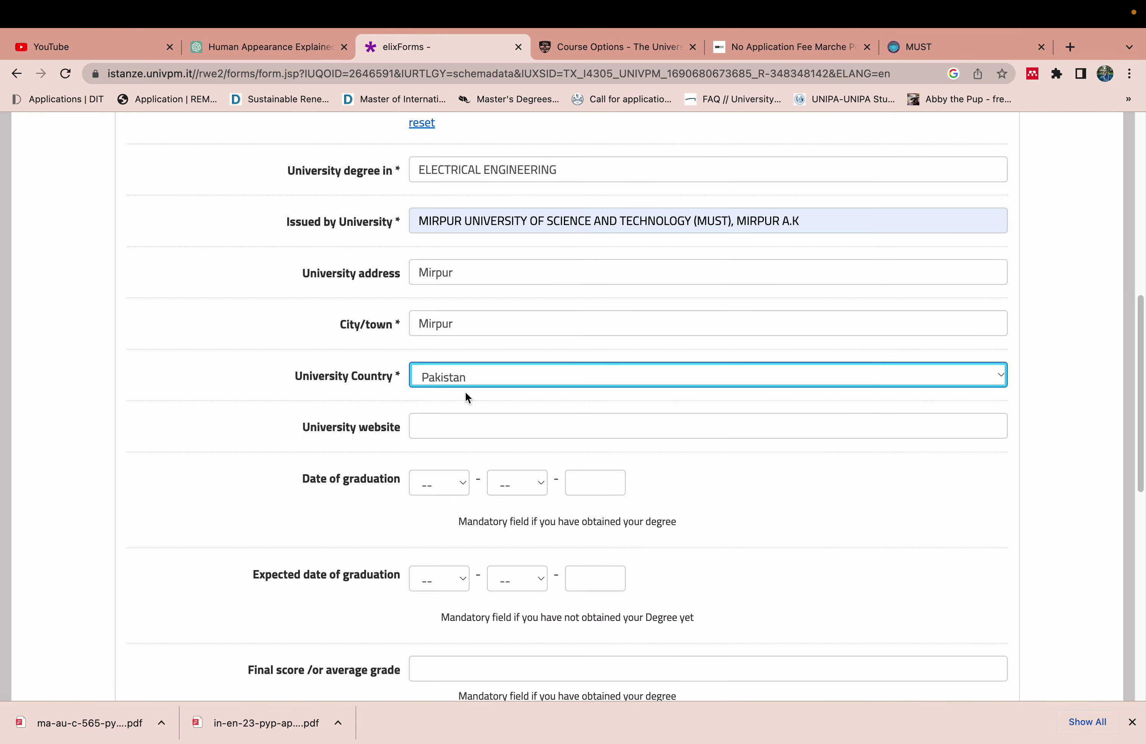
{"action": "left_click", "coordinate": [447, 431]}
{"action": "left_click", "coordinate": [519, 462]}
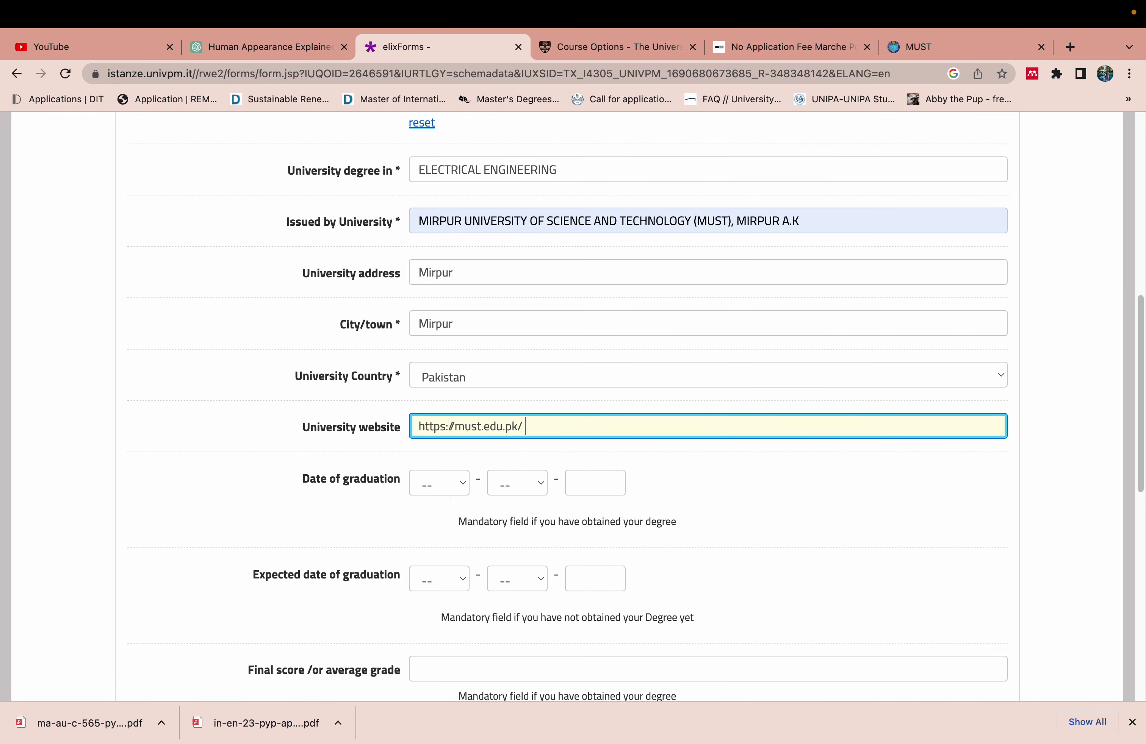
Set the graduation date to 1-3-2016
{"action": "left_click", "coordinate": [434, 490]}
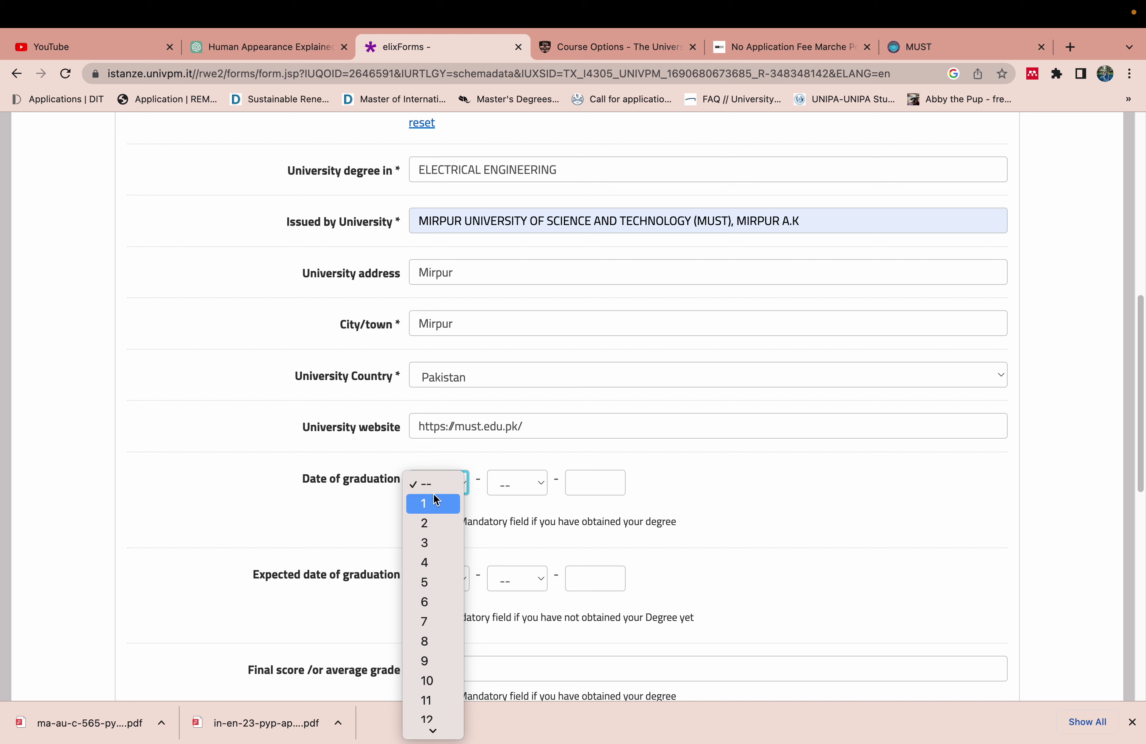
{"action": "left_click", "coordinate": [434, 503]}
{"action": "left_click", "coordinate": [513, 481]}
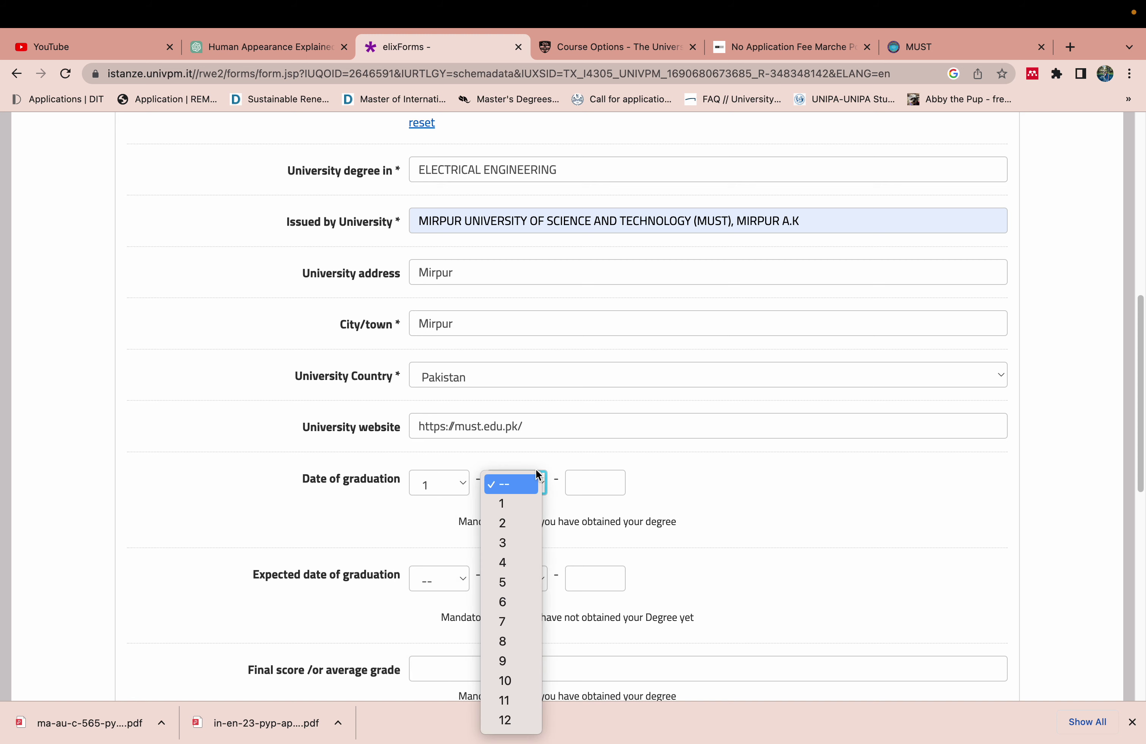
{"action": "left_click", "coordinate": [511, 542]}
{"action": "left_click", "coordinate": [581, 492]}
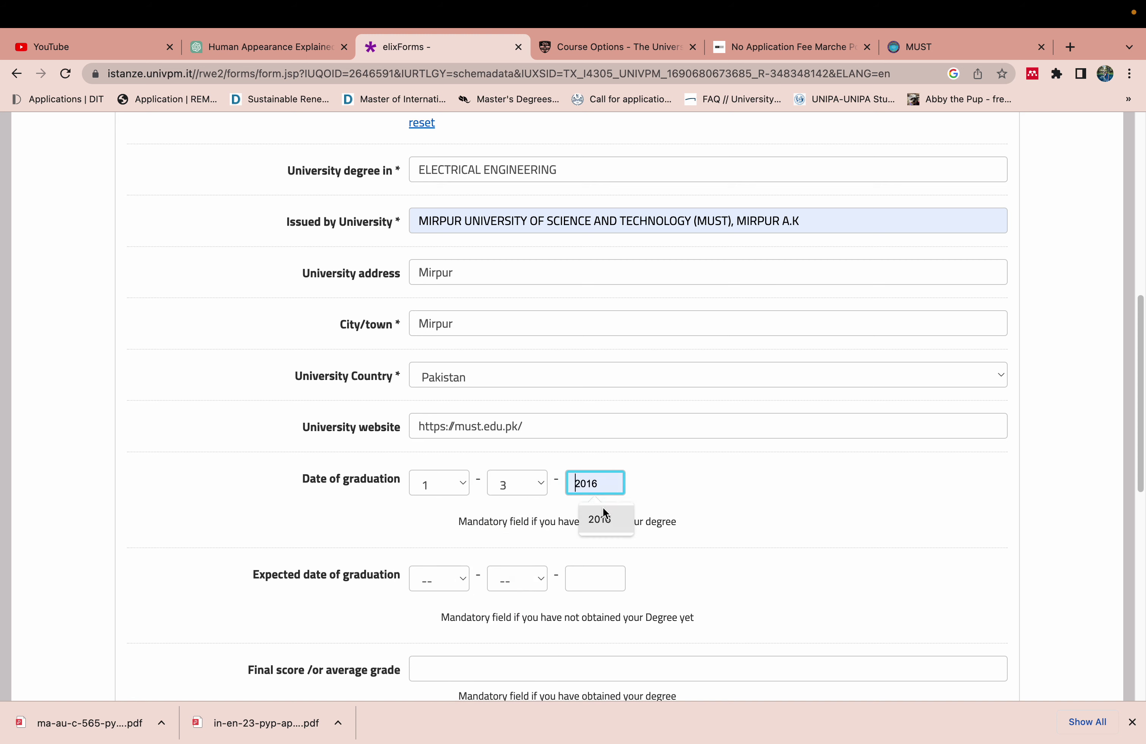
{"action": "scroll", "coordinate": [548, 371], "scroll_direction": "down", "scroll_amount": 7}
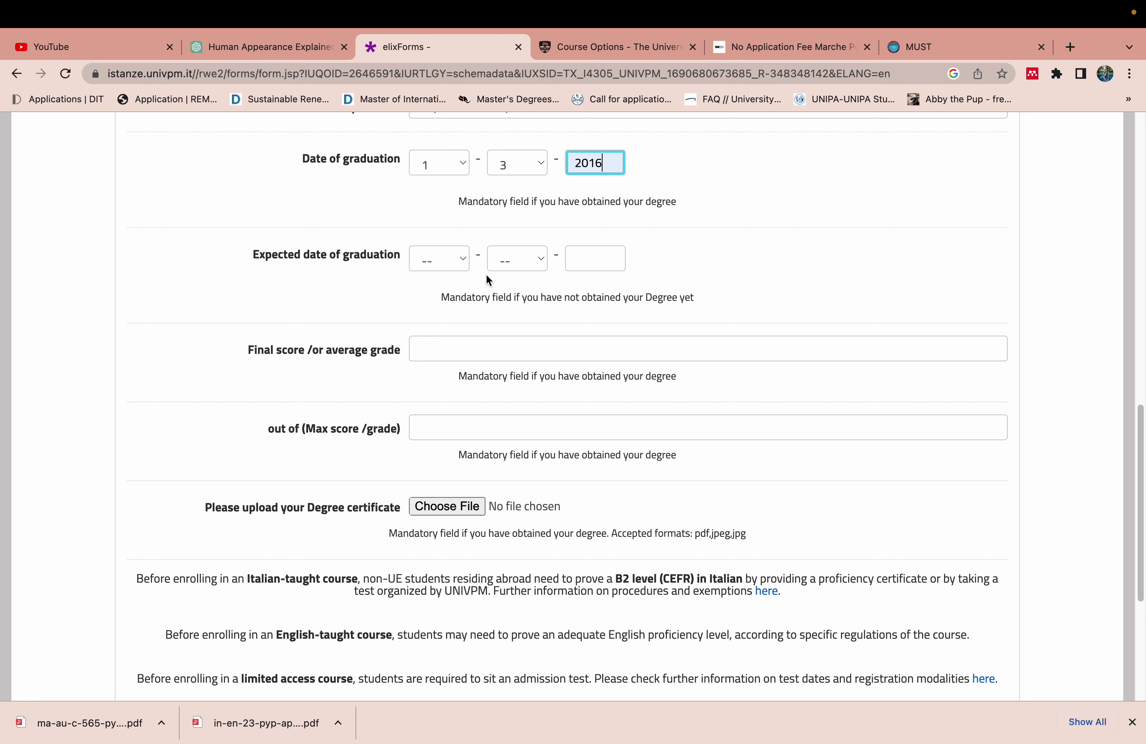
Enter a final grade of 3.50 out of a maximum of 4.00
{"action": "left_click", "coordinate": [467, 351]}
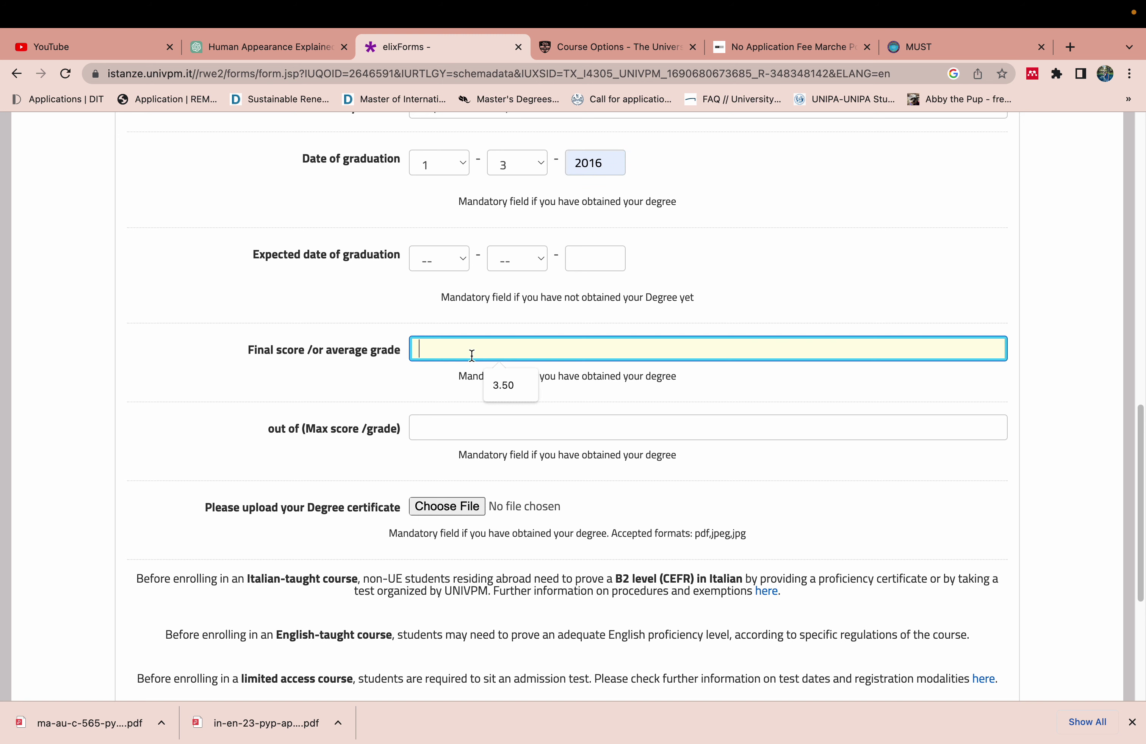
{"action": "left_click", "coordinate": [503, 376]}
{"action": "left_click", "coordinate": [476, 428]}
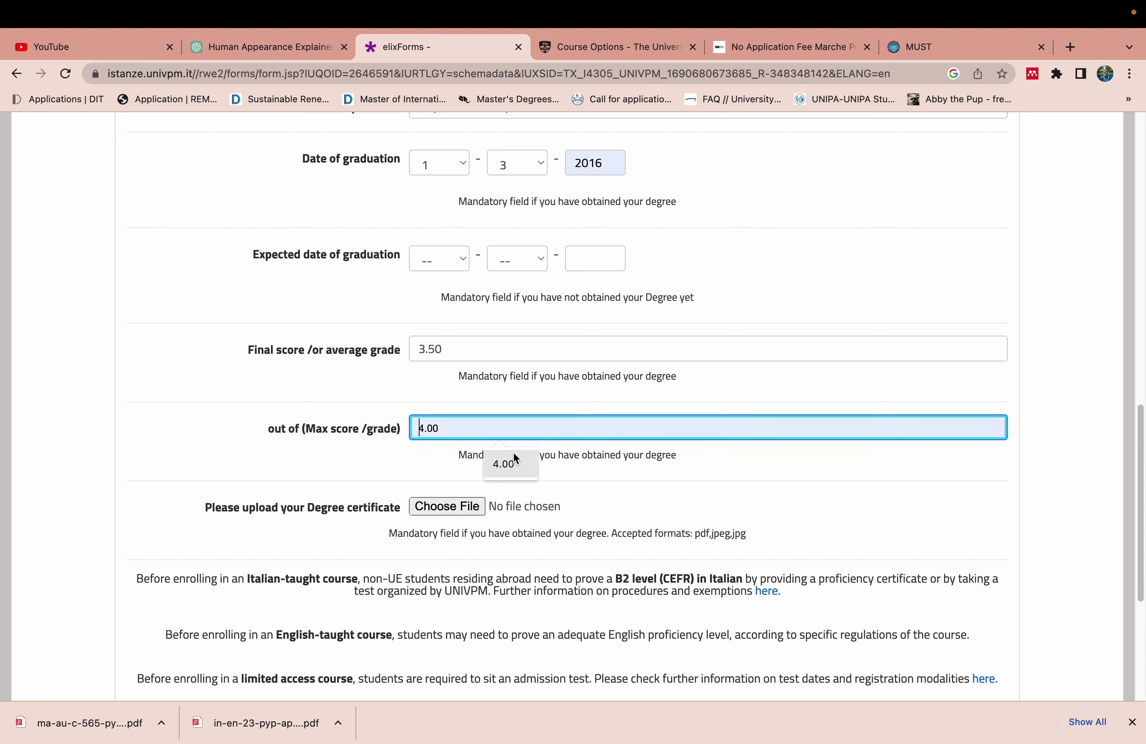
{"action": "left_click", "coordinate": [516, 456]}
{"action": "left_click", "coordinate": [455, 506]}
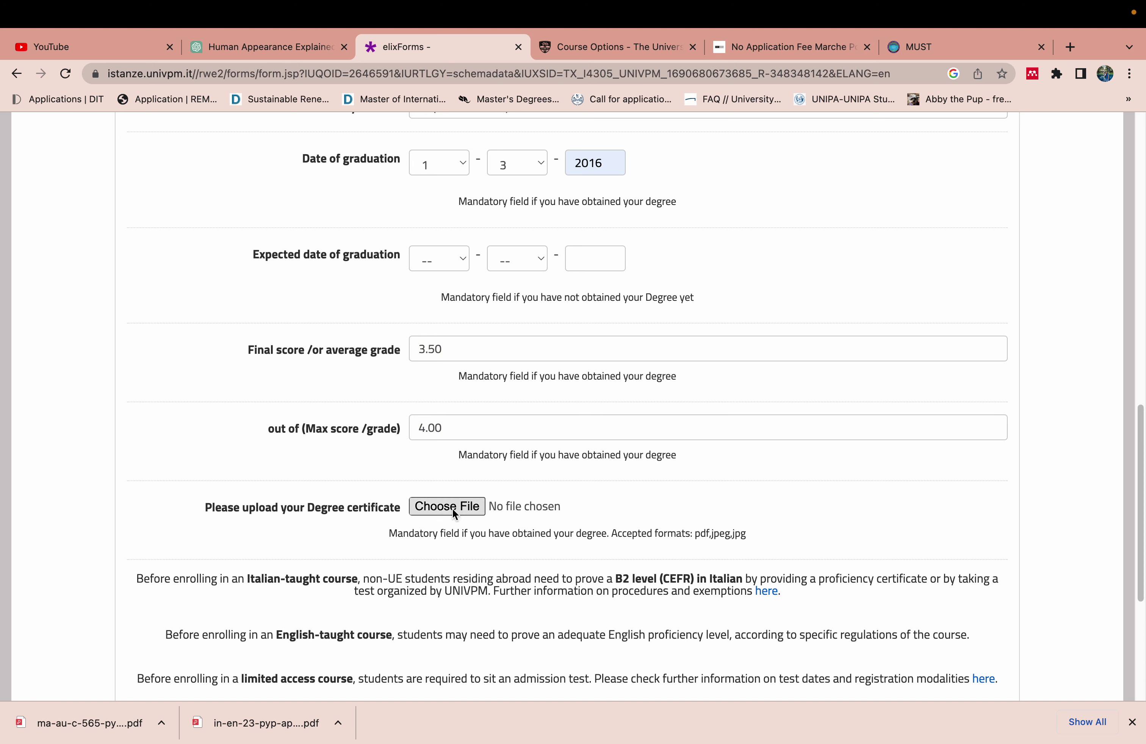
Upload 275119.pdf from the Documents folder as the degree certificate
{"action": "left_click", "coordinate": [479, 507]}
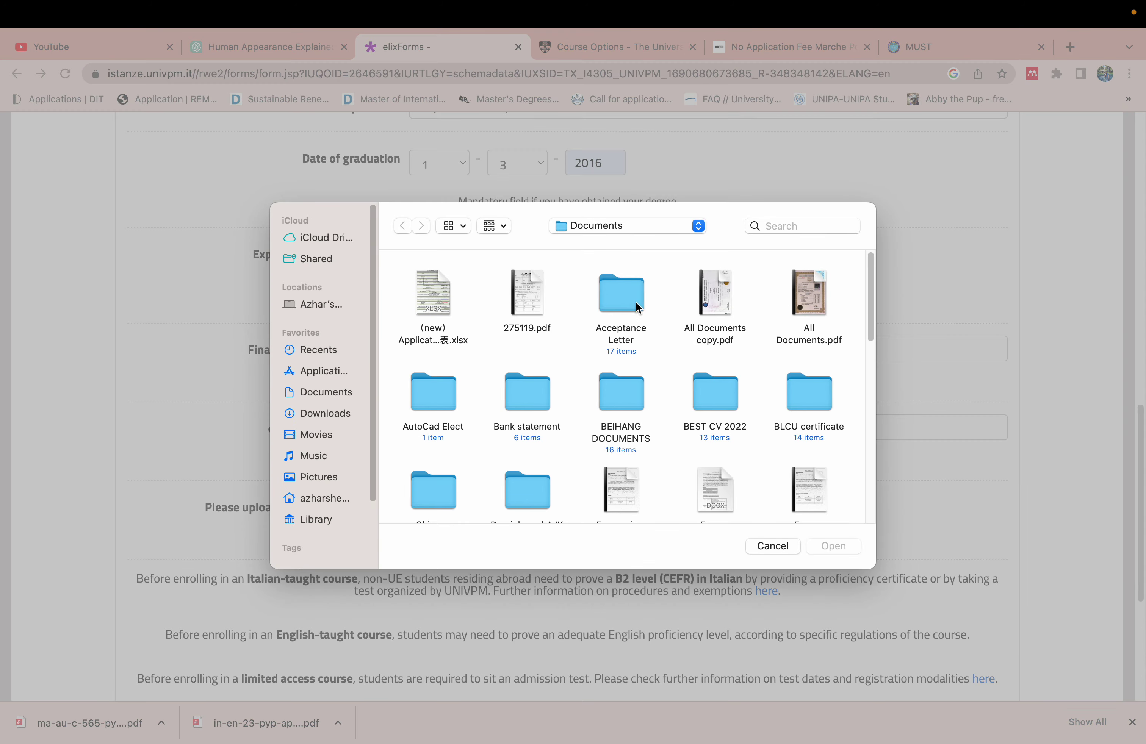
{"action": "double_click", "coordinate": [531, 287]}
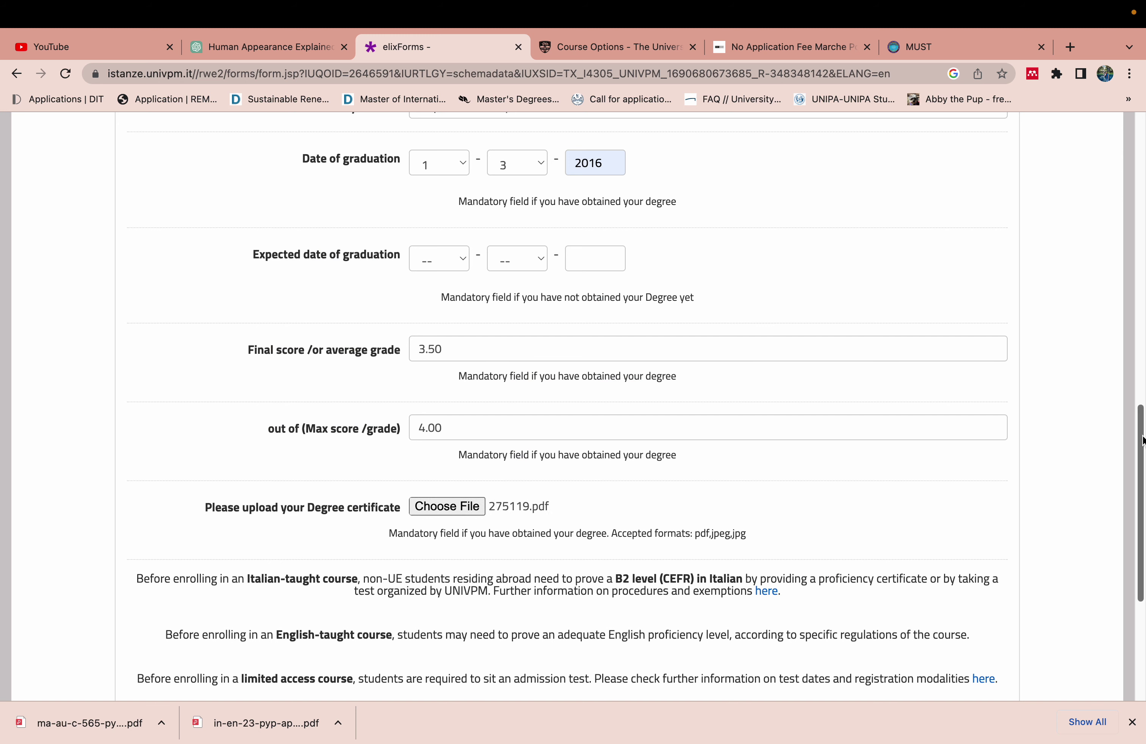
{"action": "left_click_drag", "start_coordinate": [1143, 441], "coordinate": [1140, 511]}
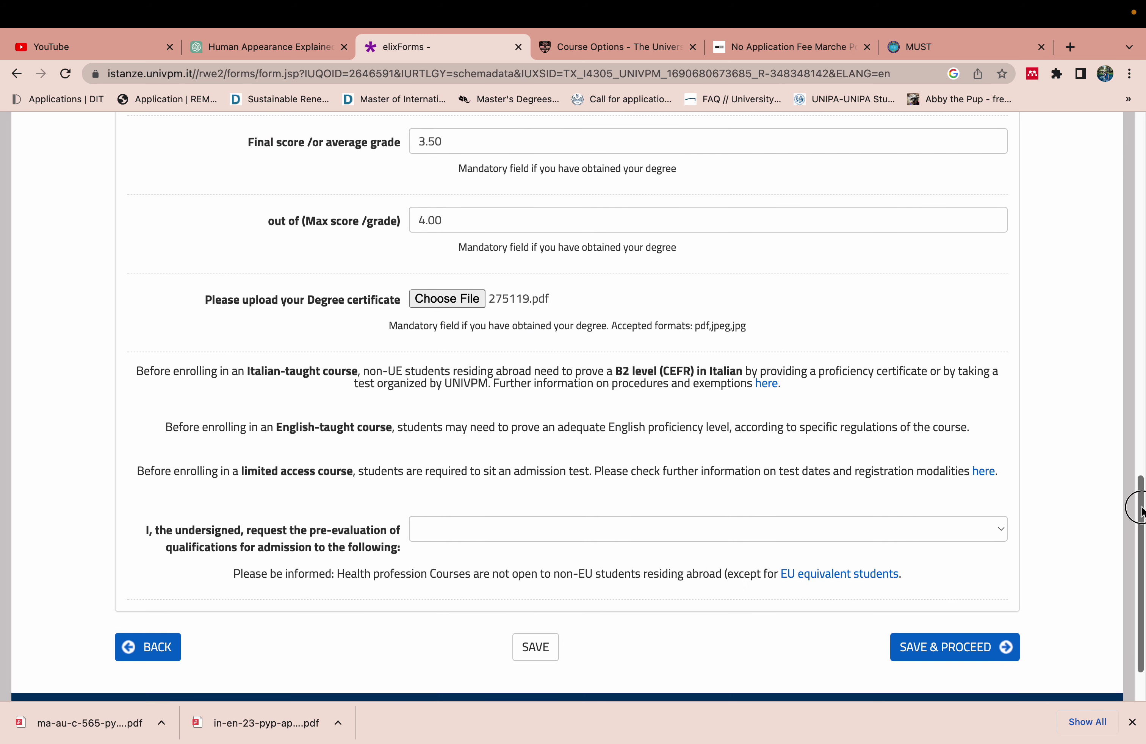
{"action": "scroll", "coordinate": [1140, 511], "scroll_direction": "down", "scroll_amount": 1}
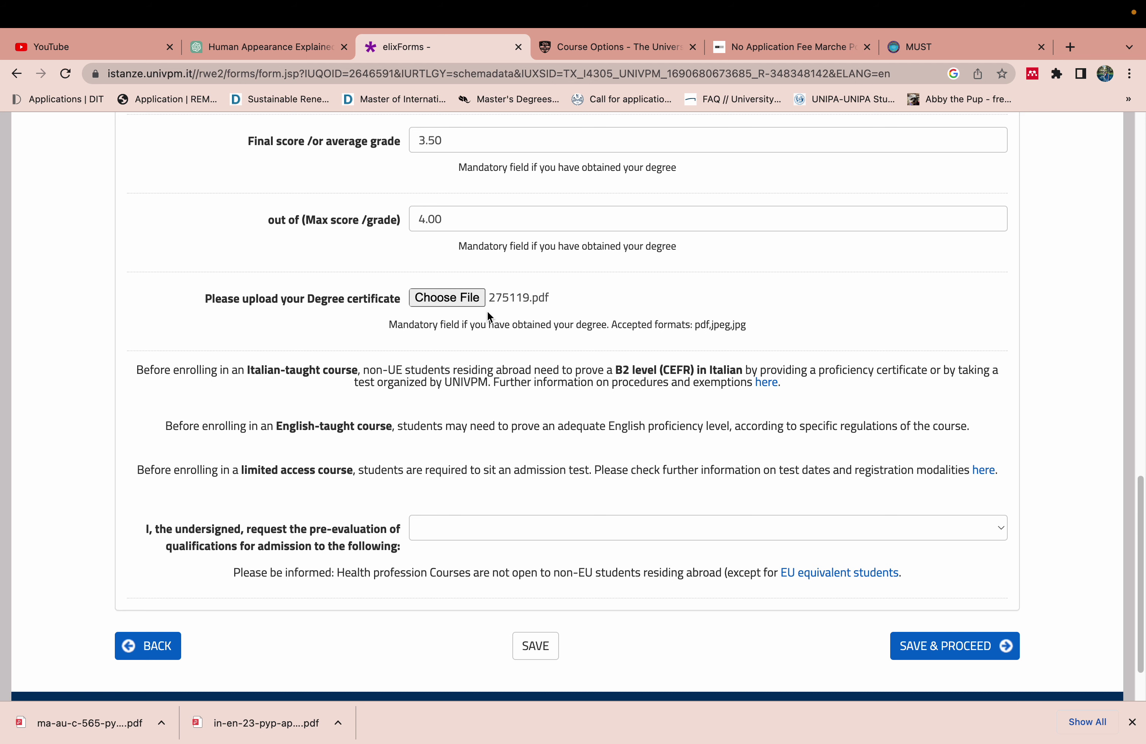
Choose INTERNATIONAL ECONOMICS AND COMMERCE (in English /EM07) - Location: ANCONA as the pre-evaluation course
{"action": "left_click", "coordinate": [547, 530]}
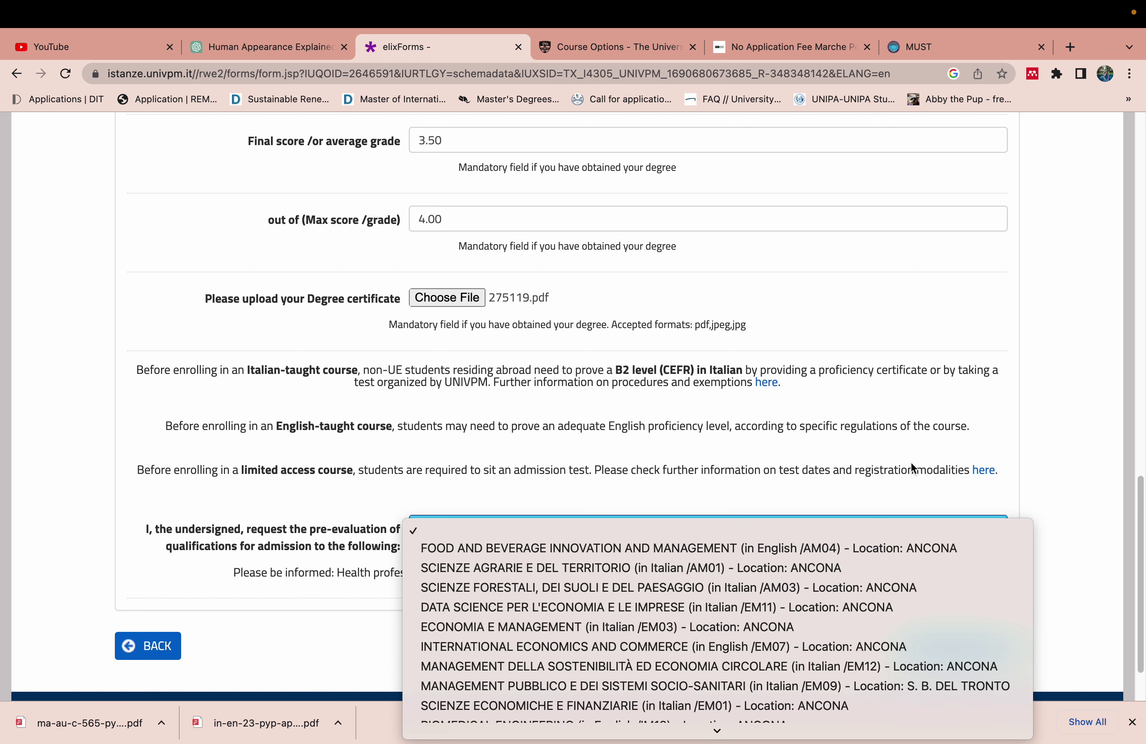
{"action": "left_click", "coordinate": [1141, 513]}
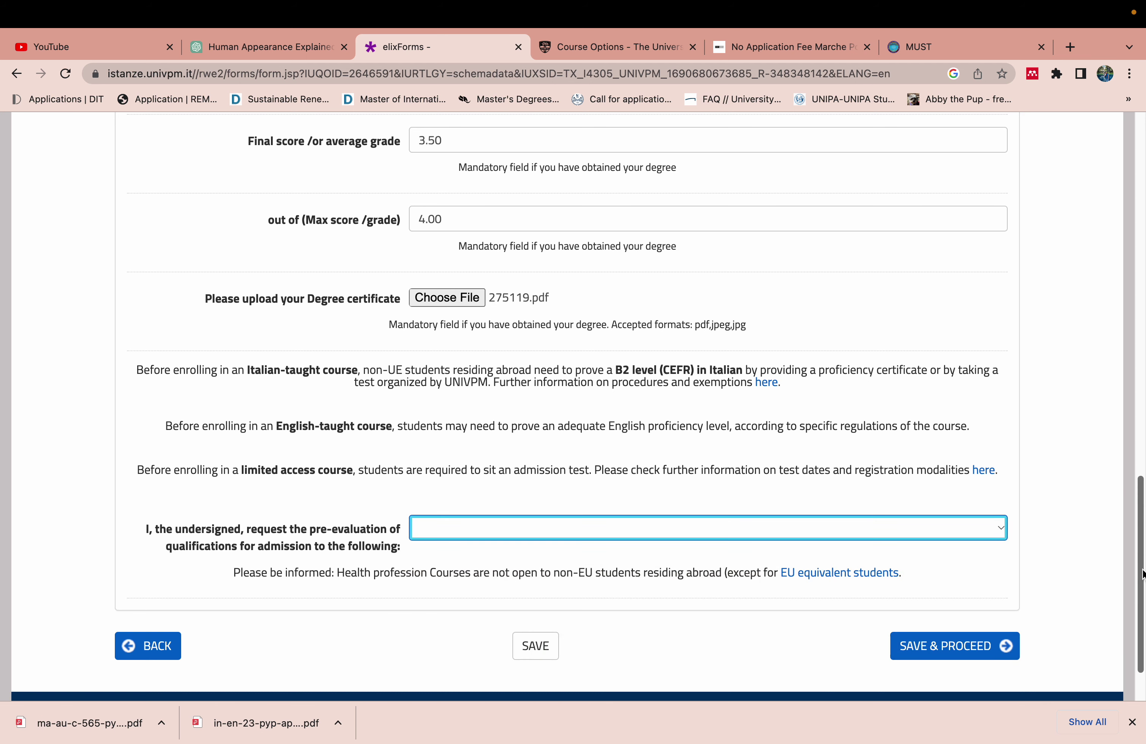
{"action": "scroll", "coordinate": [1142, 560], "scroll_direction": "down", "scroll_amount": 3}
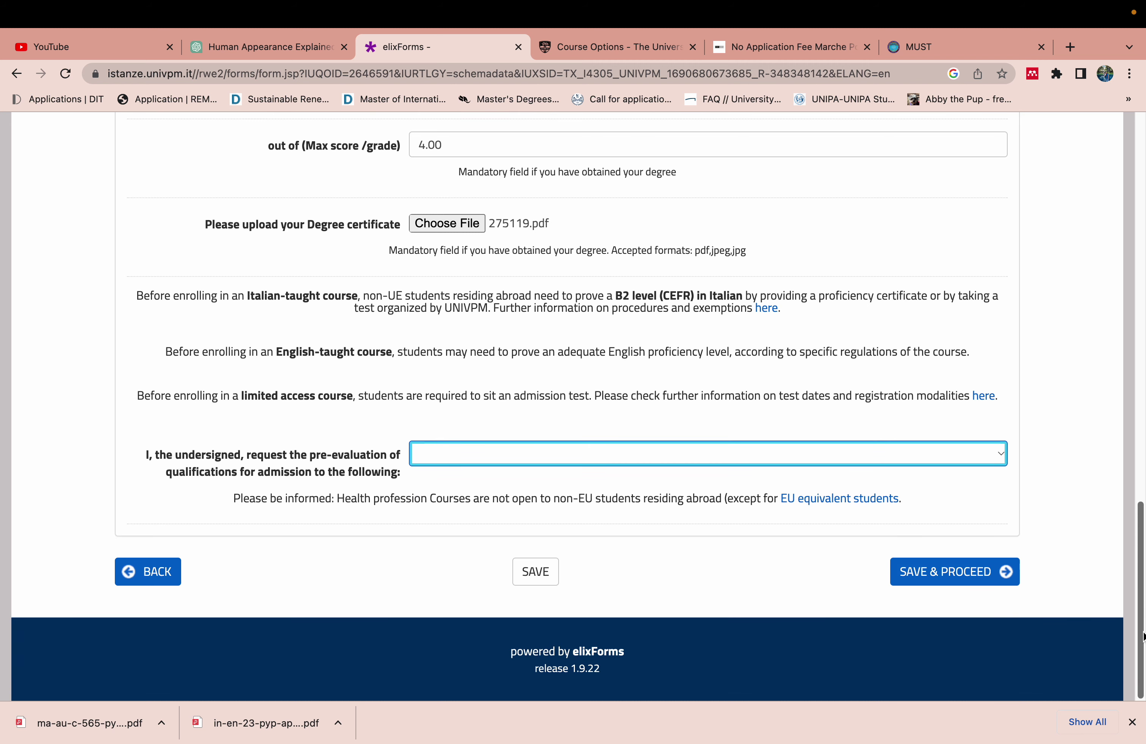
{"action": "left_click", "coordinate": [937, 454]}
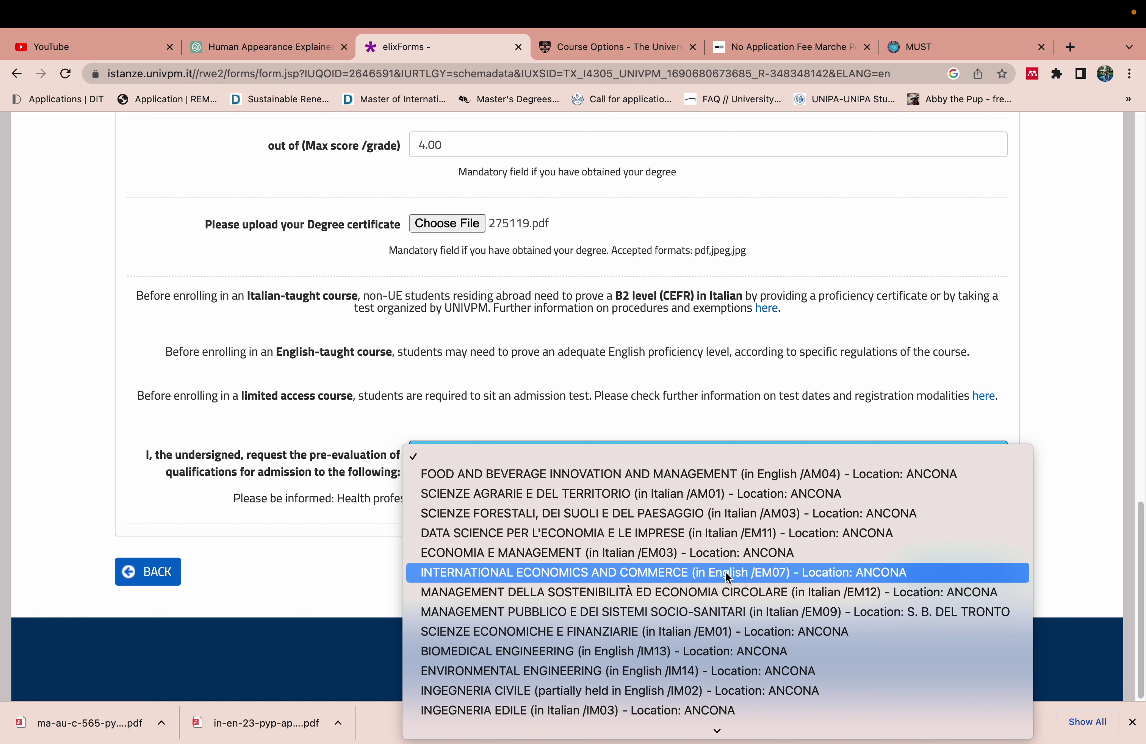
{"action": "key", "text": "Down"}
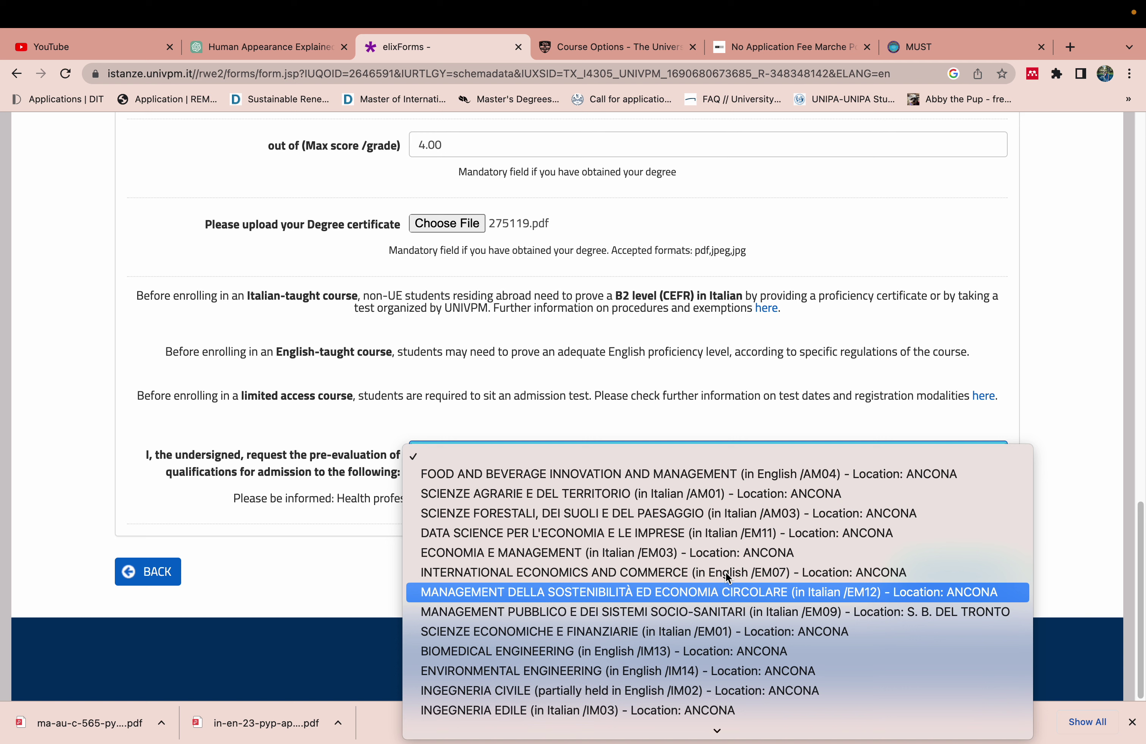
{"action": "key", "text": "Down"}
{"action": "key", "text": "Down"}
{"action": "key", "text": "Down"}
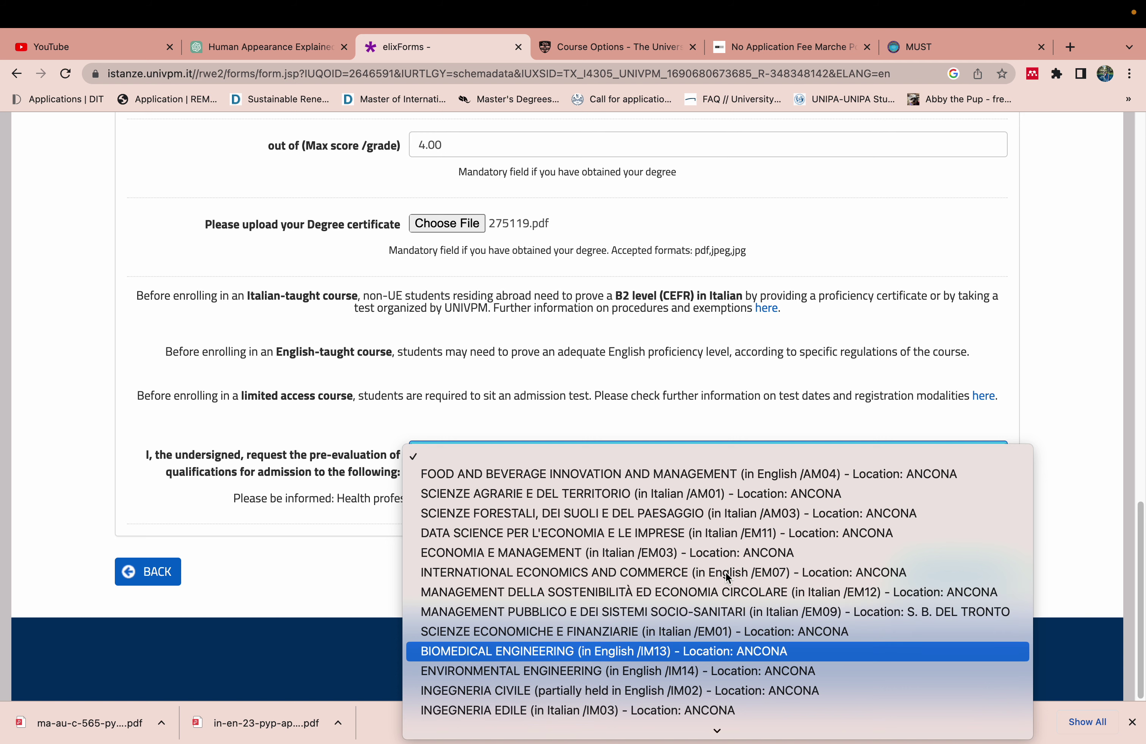
{"action": "key", "text": "Down"}
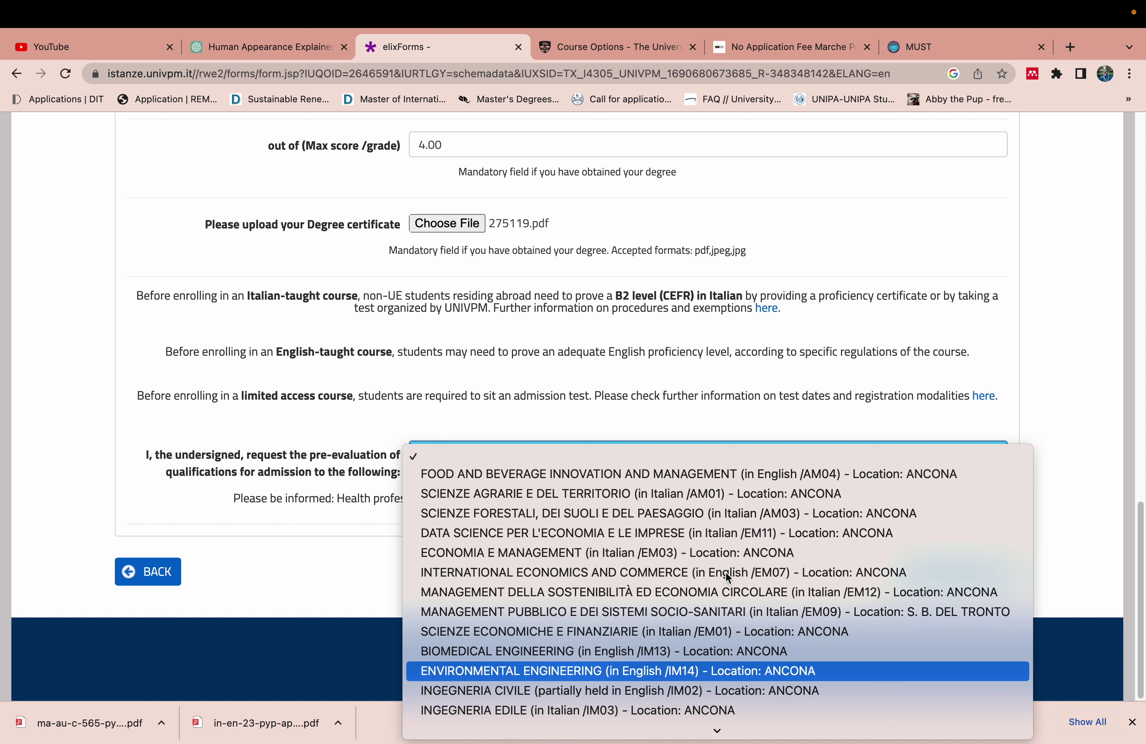
{"action": "key", "text": "Down"}
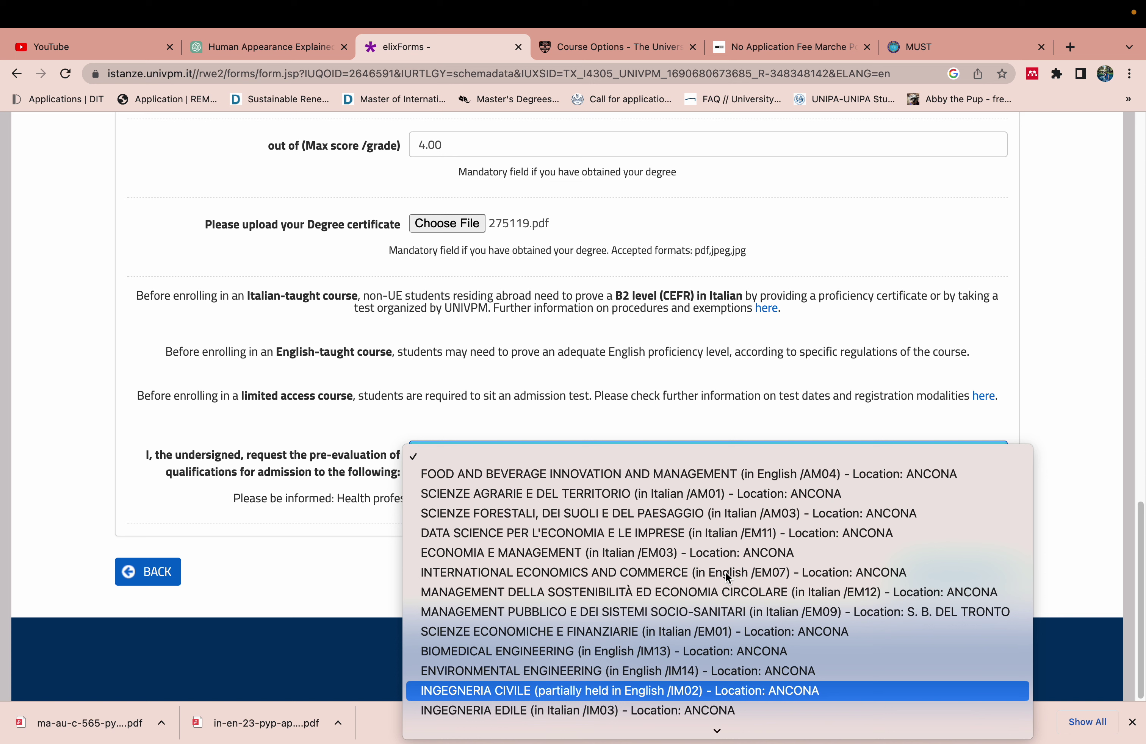
{"action": "key", "text": "Down"}
{"action": "key", "text": "Down"}
{"action": "key", "text": "Down"}
{"action": "key", "text": "Down"}
{"action": "key", "text": "Down"}
{"action": "key", "text": "Down"}
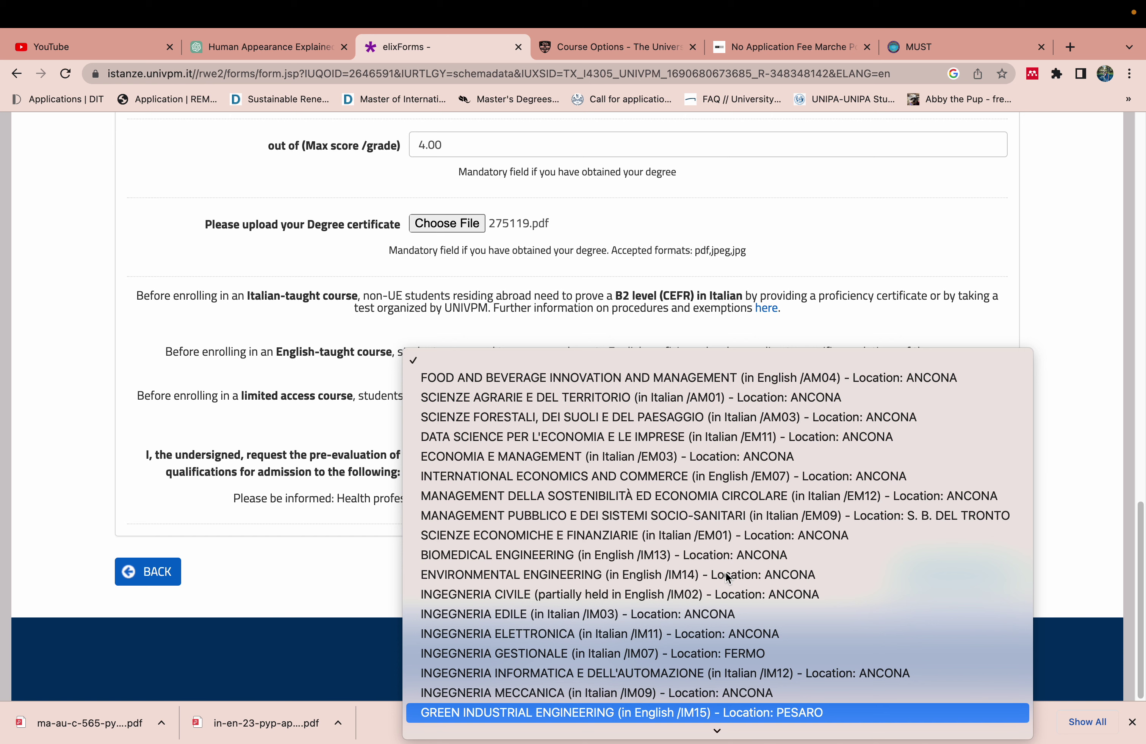
{"action": "key", "text": "Down"}
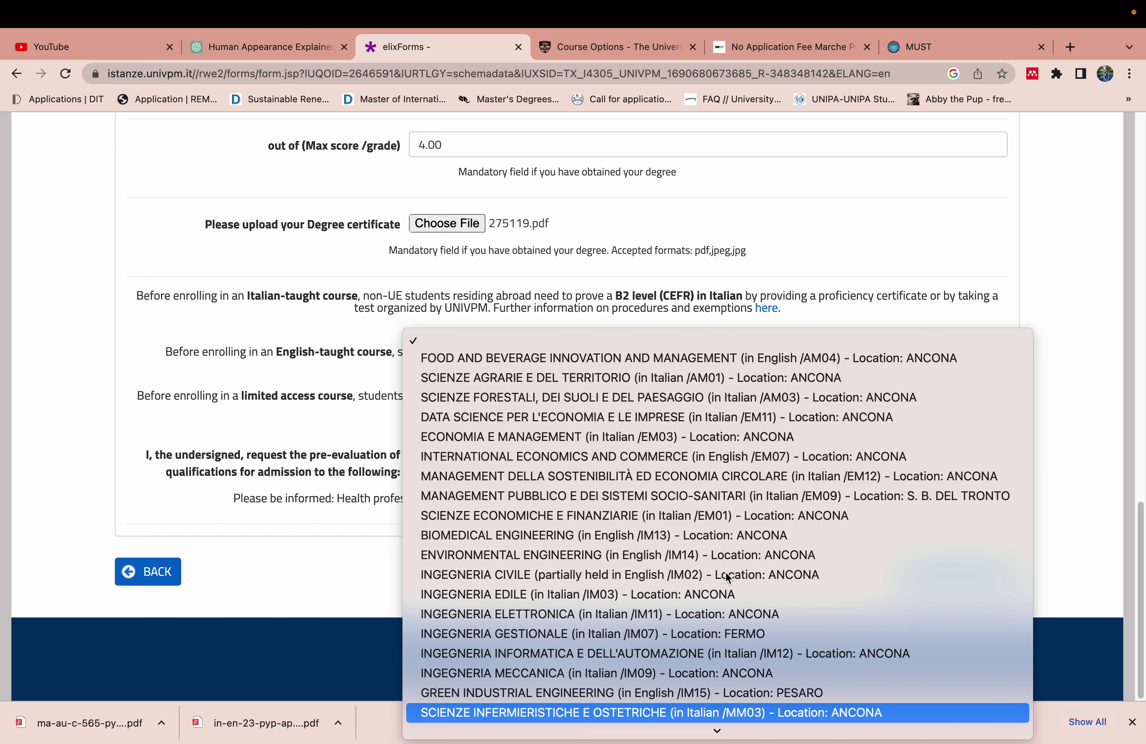
{"action": "left_click", "coordinate": [729, 461]}
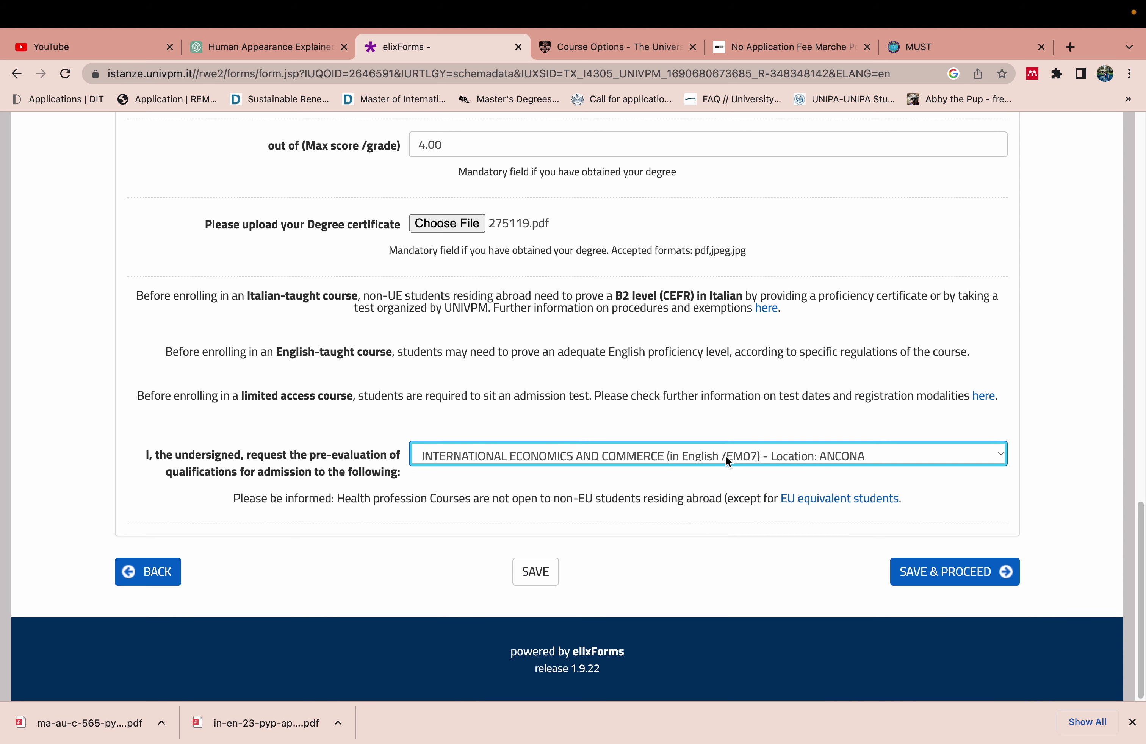
Save the course choice and review the Attachments upload fields down to visa/resident permit
{"action": "left_click", "coordinate": [930, 575]}
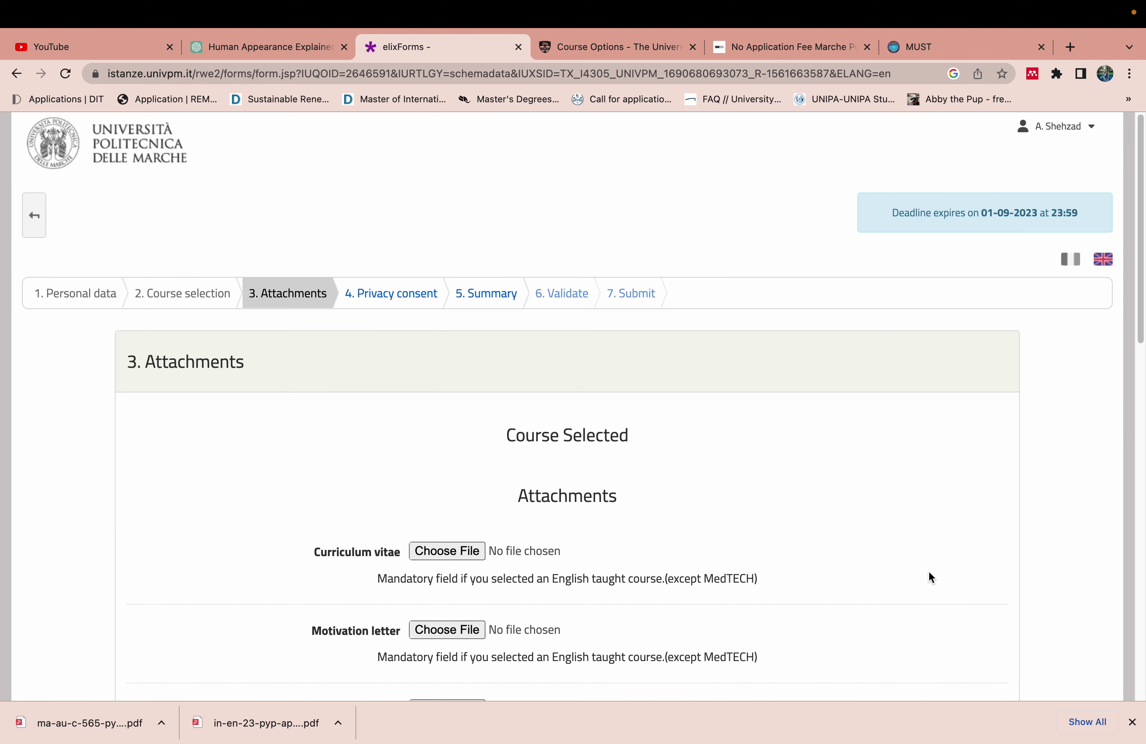
{"action": "left_click_drag", "start_coordinate": [1133, 320], "coordinate": [1131, 435]}
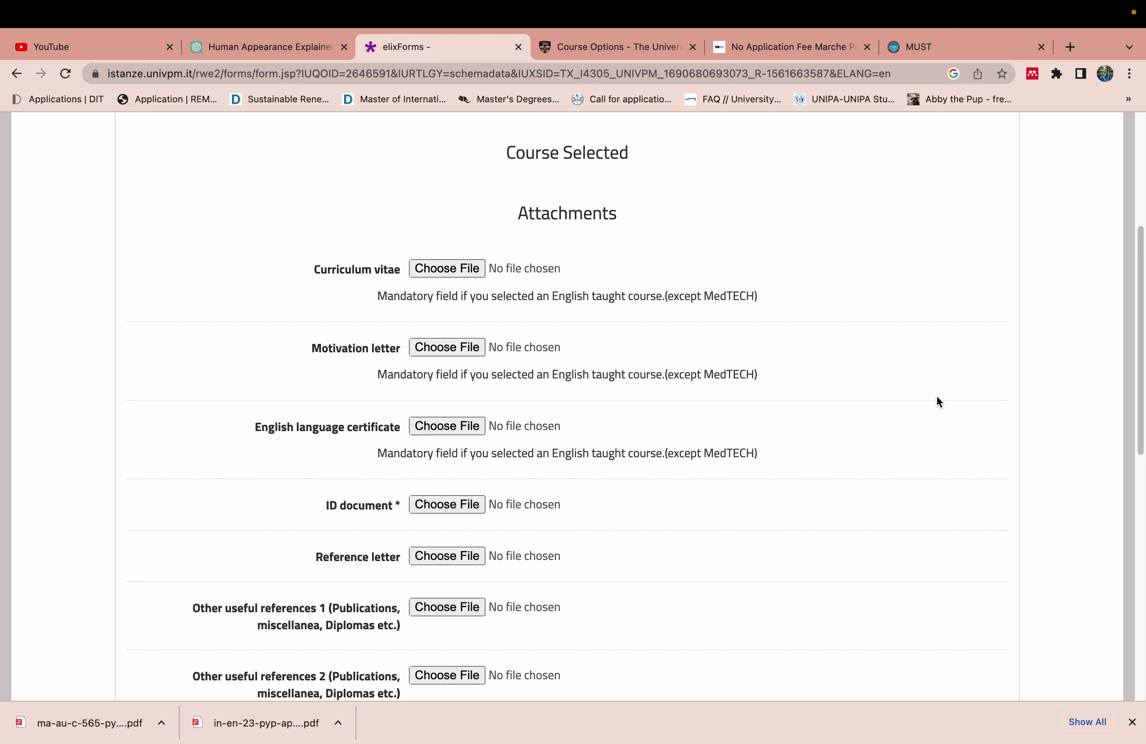
{"action": "left_click_drag", "start_coordinate": [1136, 373], "coordinate": [1143, 454]}
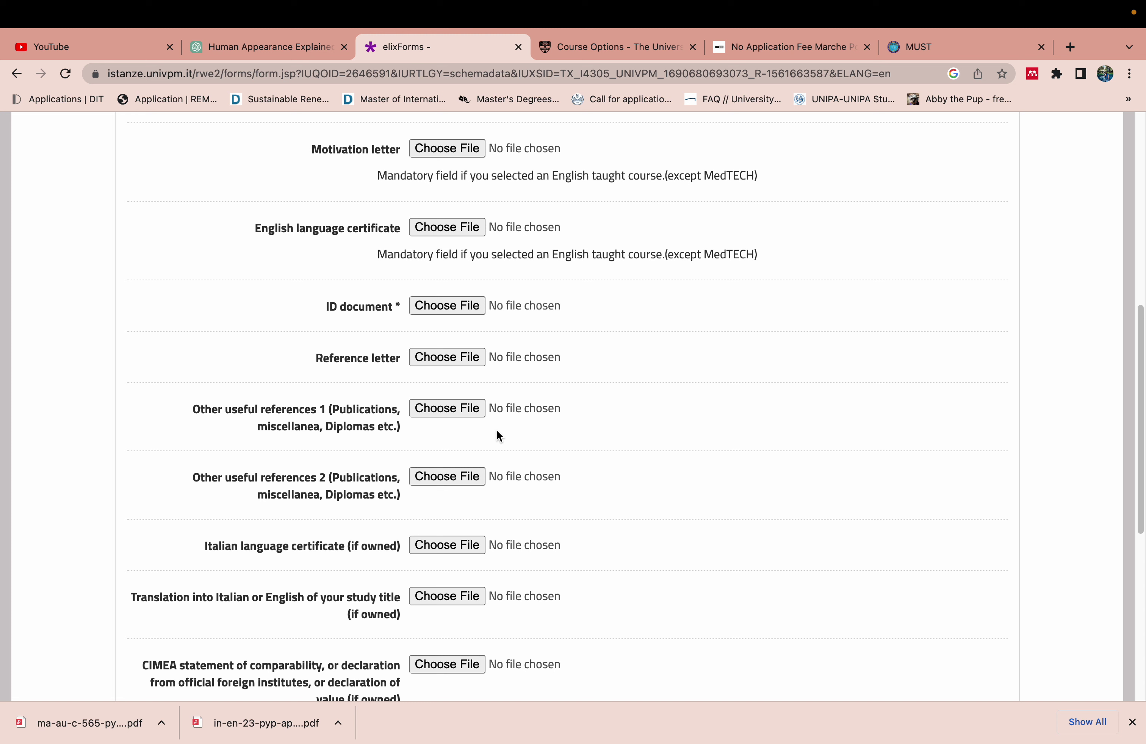
{"action": "left_click_drag", "start_coordinate": [1138, 476], "coordinate": [1137, 579]}
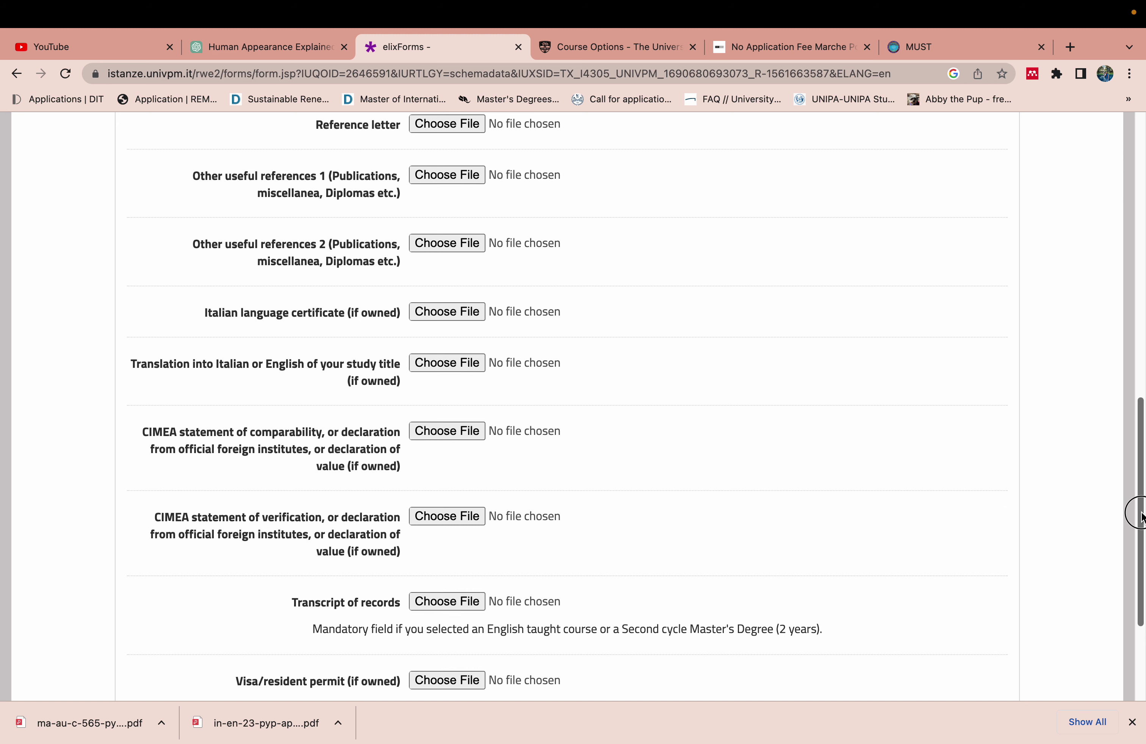
{"action": "left_click_drag", "start_coordinate": [1134, 514], "coordinate": [1140, 584]}
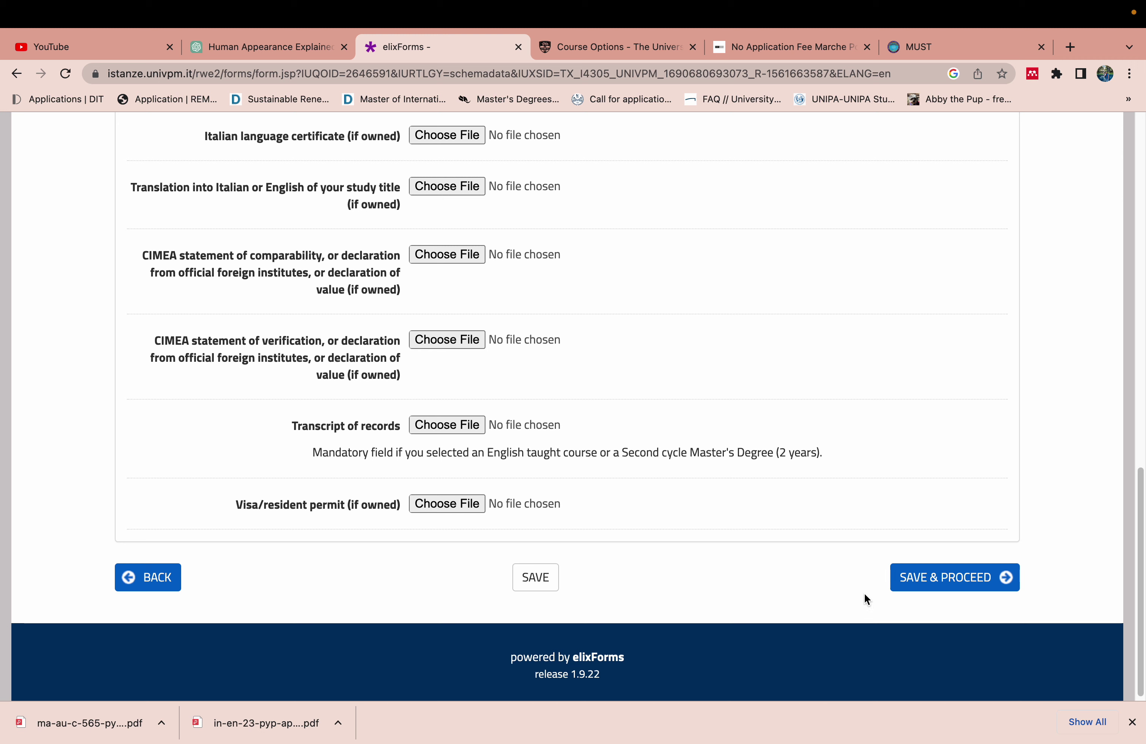
Save the Attachments step despite the incomplete-fields warning and browse for a Curriculum vitae file
{"action": "left_click", "coordinate": [912, 575]}
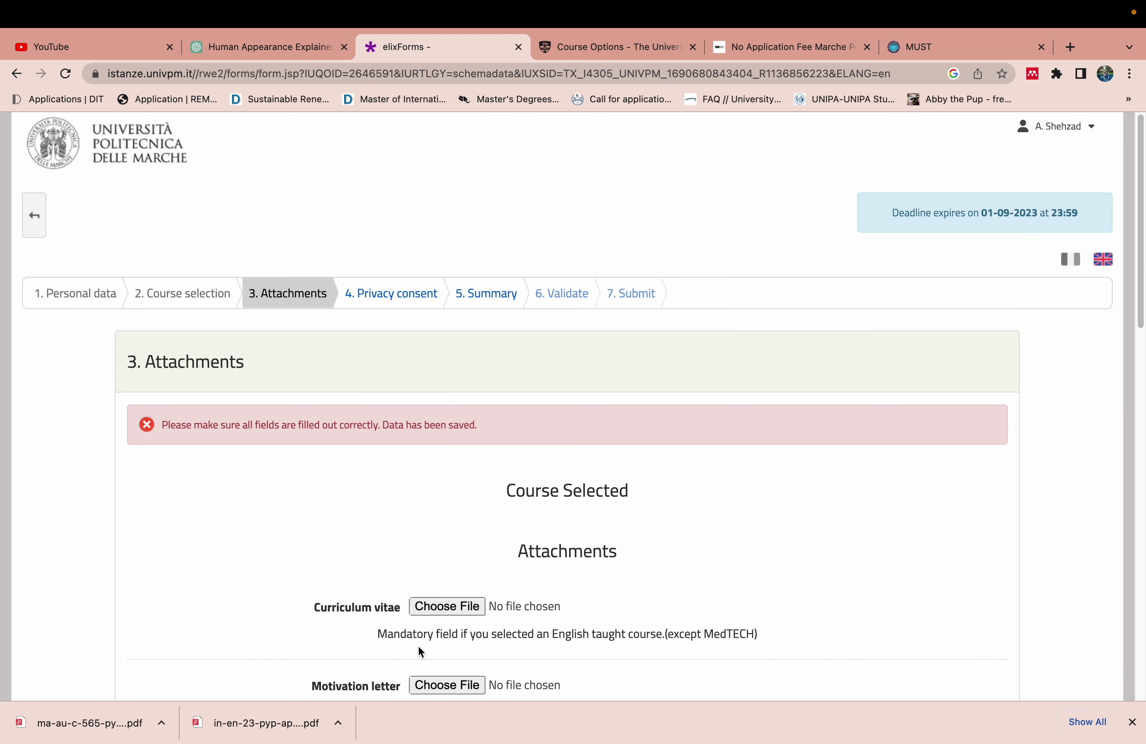
{"action": "left_click", "coordinate": [445, 609]}
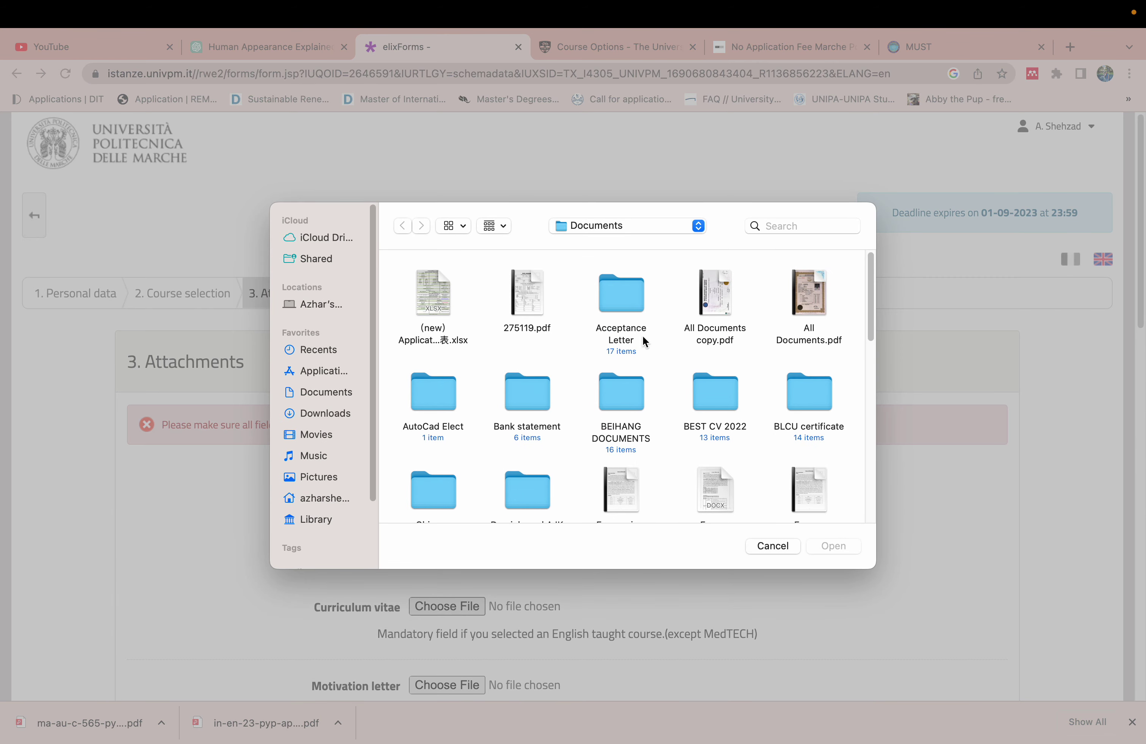